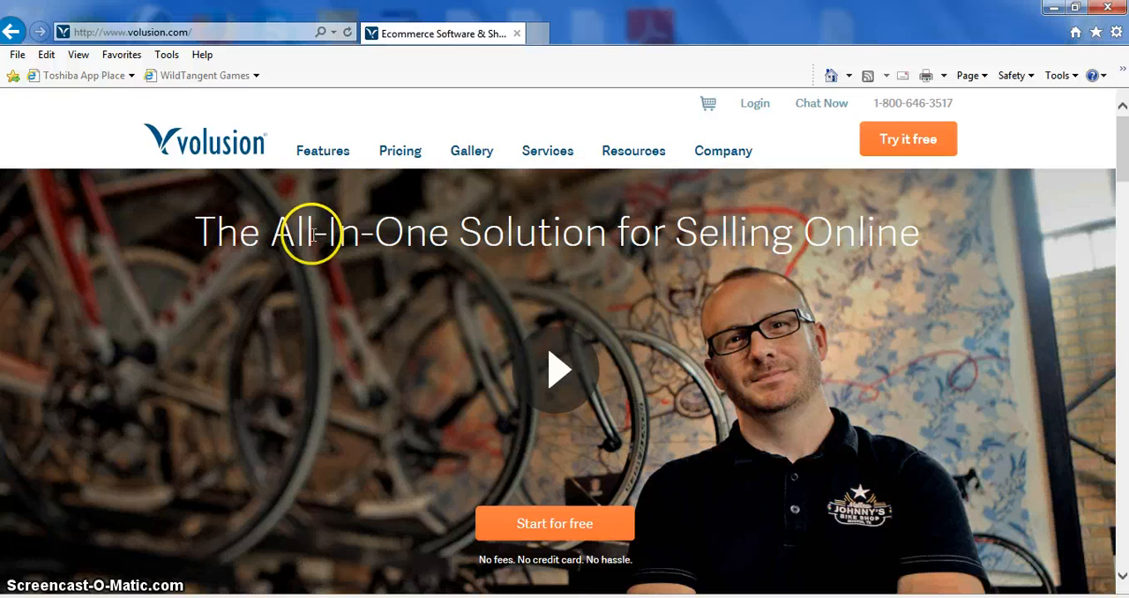
# Step: Open Volusion's pricing page and compare the monthly prices and product limits of the Mini and Plus plans
pyautogui.click(400, 152)
pyautogui.scroll(-1, 159, 322)
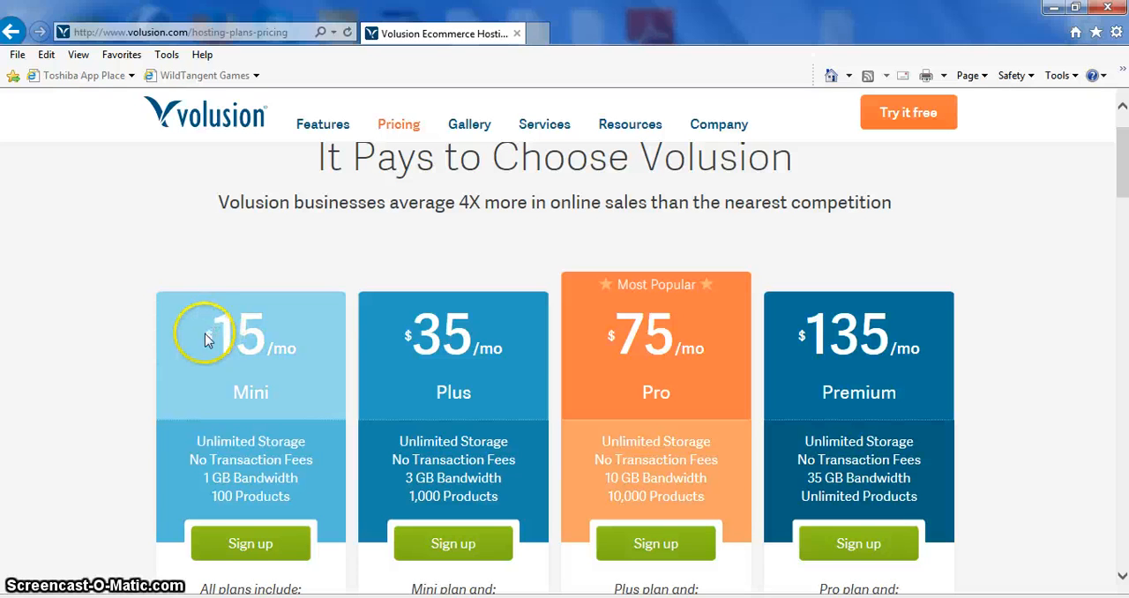
pyautogui.moveTo(205, 341); pyautogui.dragTo(260, 331)
pyautogui.click(262, 333)
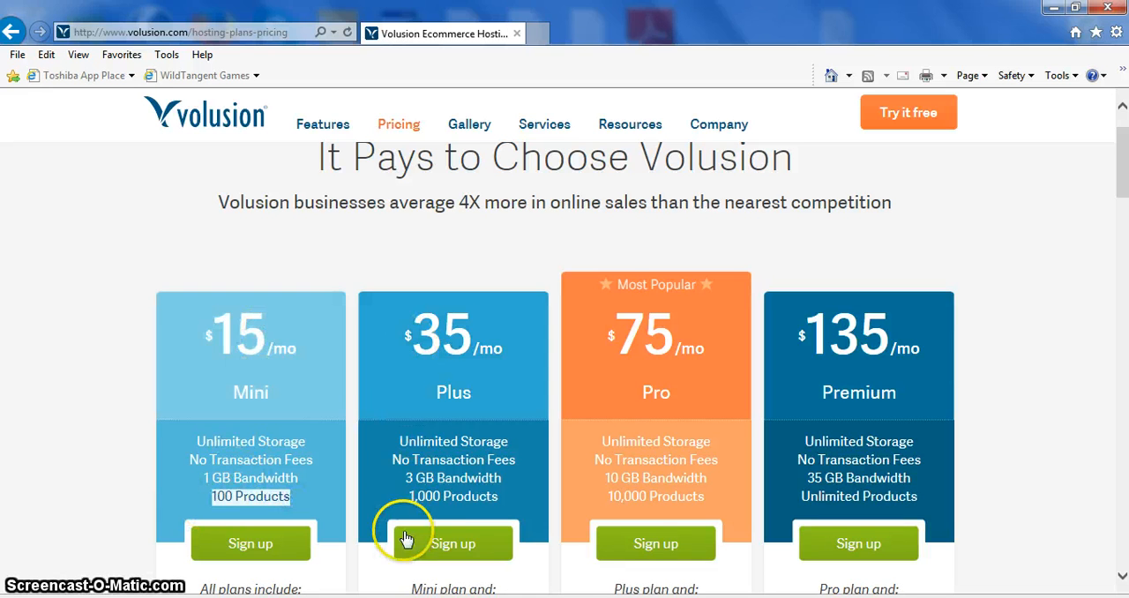
pyautogui.moveTo(408, 496); pyautogui.dragTo(501, 497)
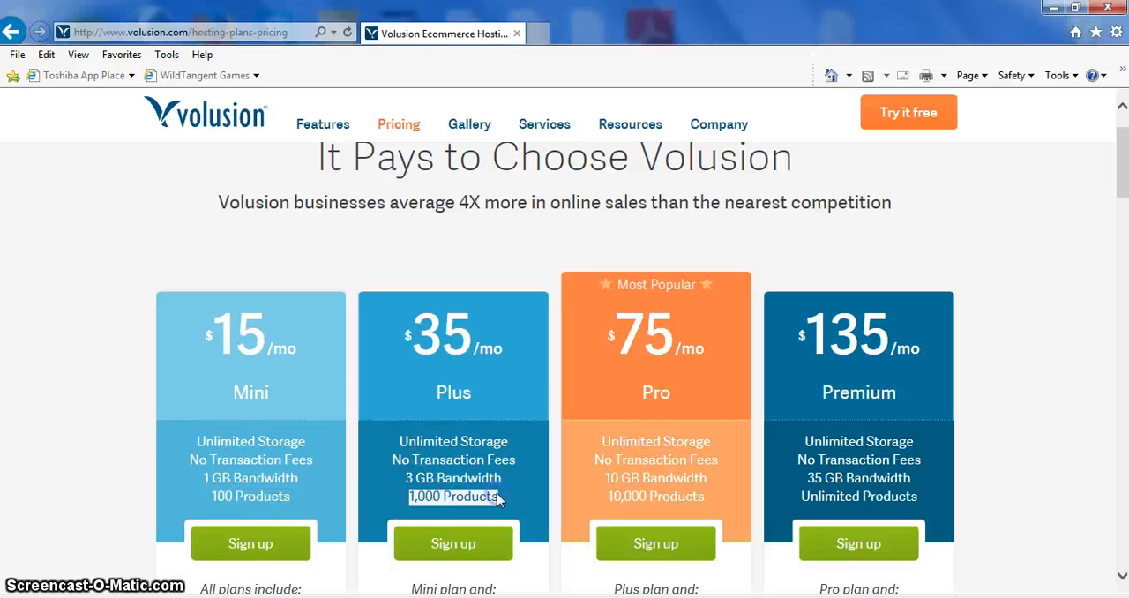
pyautogui.click(287, 502)
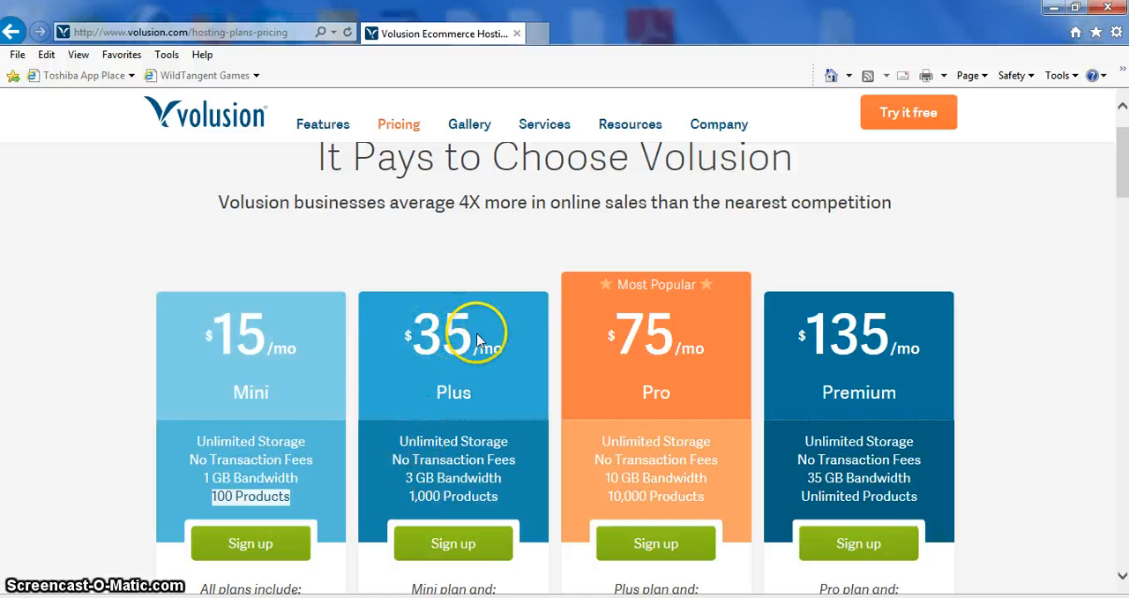
pyautogui.click(207, 268)
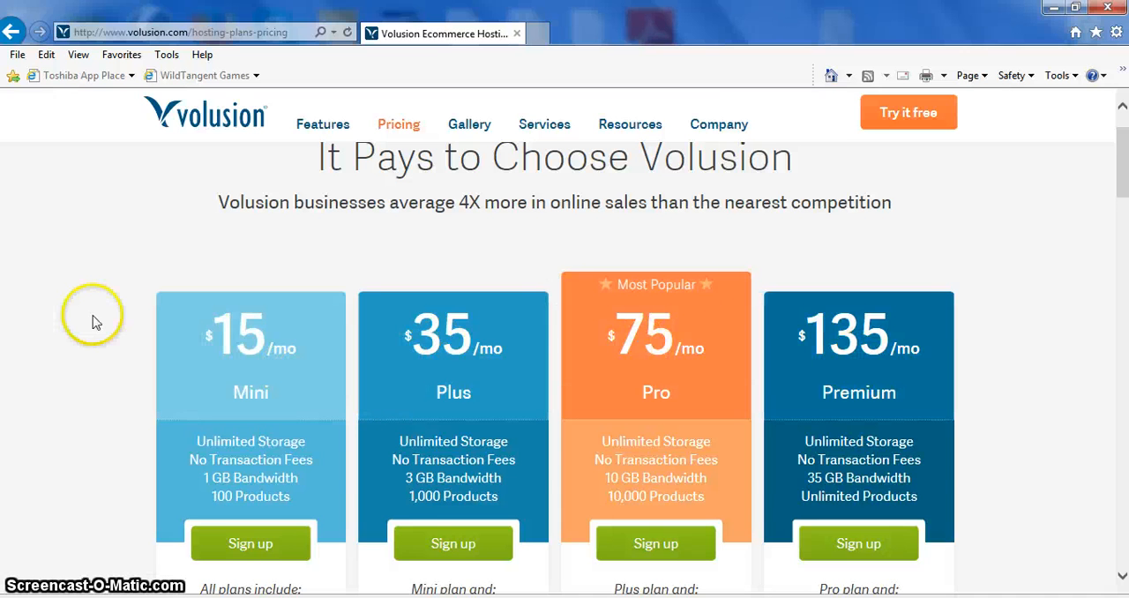
pyautogui.scroll(1, 97, 323)
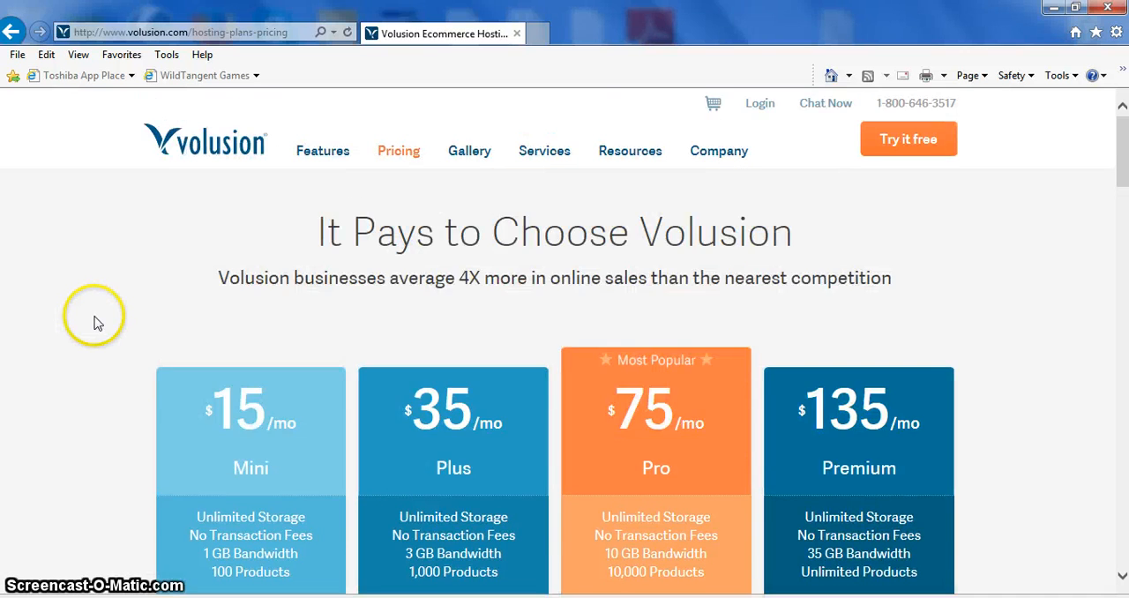
pyautogui.click(199, 229)
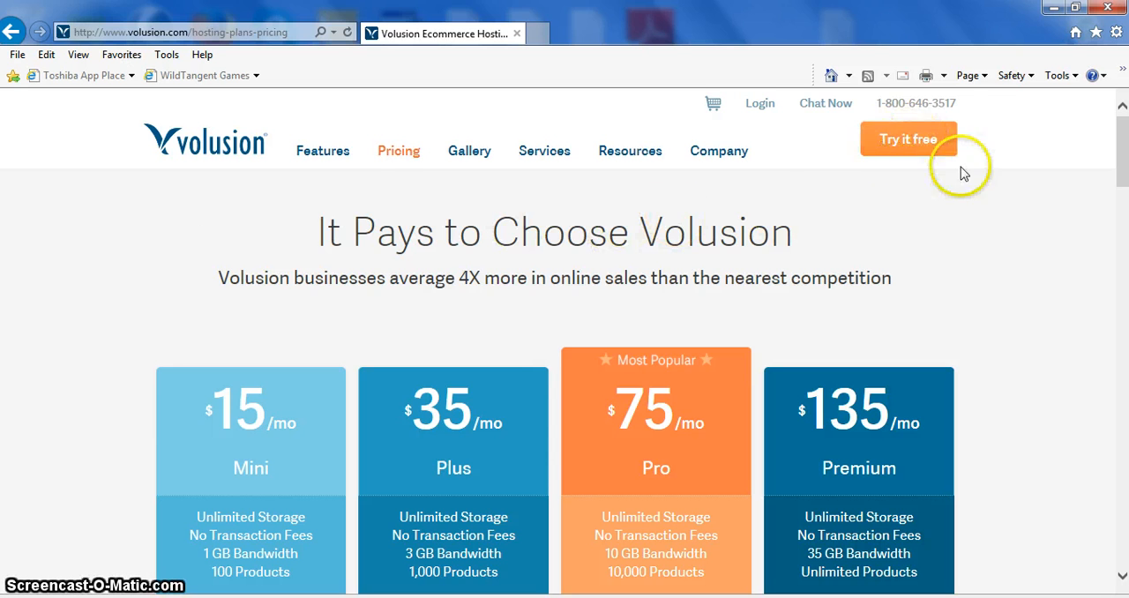
# Step: Open the free trial sign-up page and review the trial length, required fields and listed benefits
pyautogui.click(922, 141)
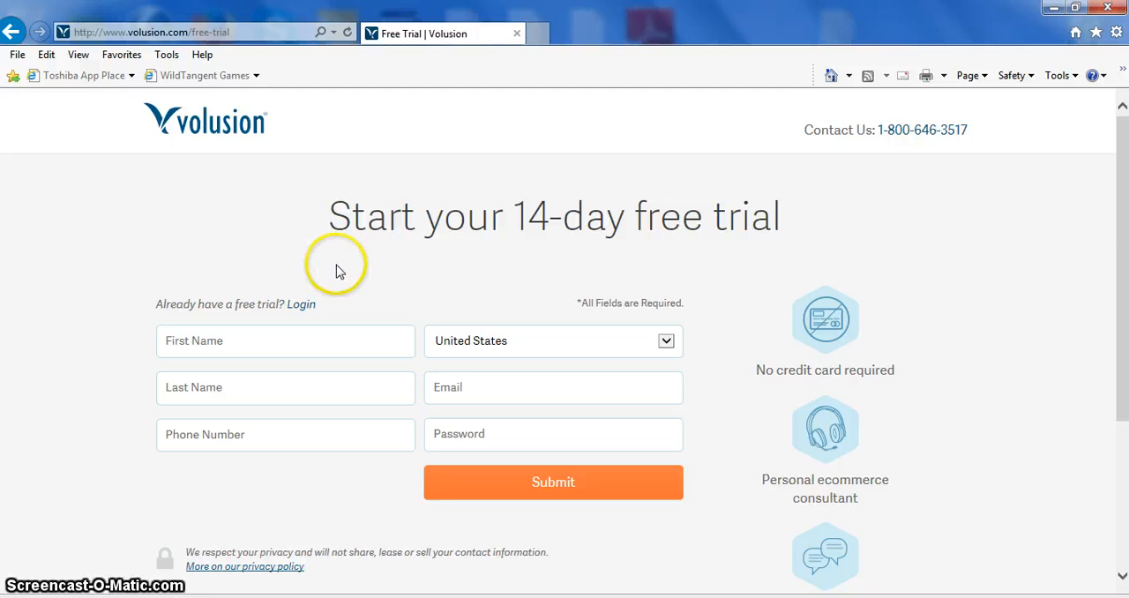
pyautogui.click(594, 211)
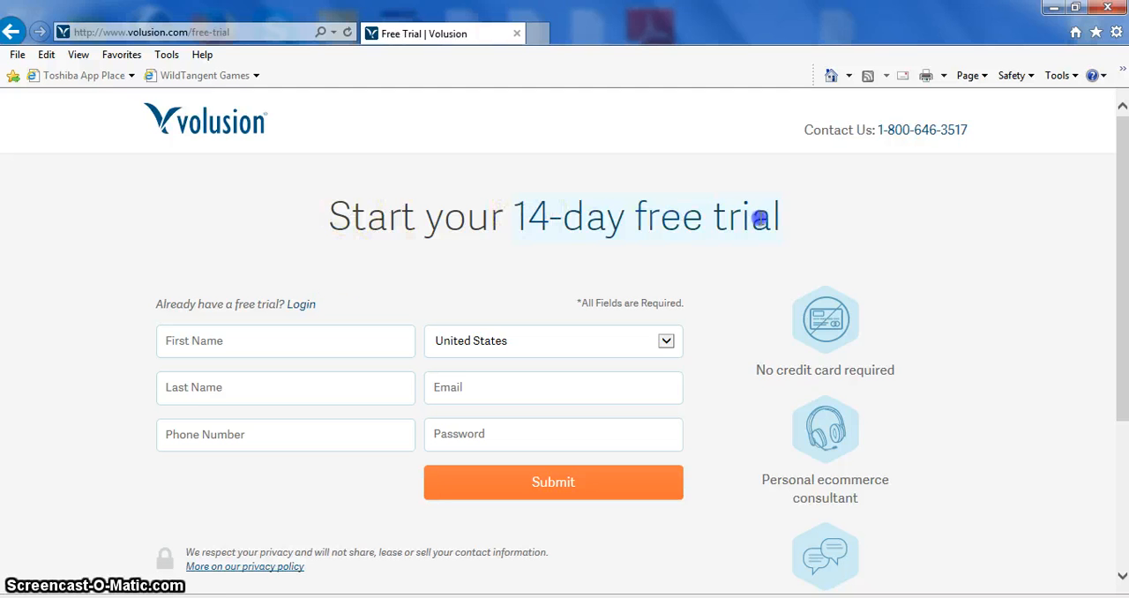
pyautogui.click(517, 216)
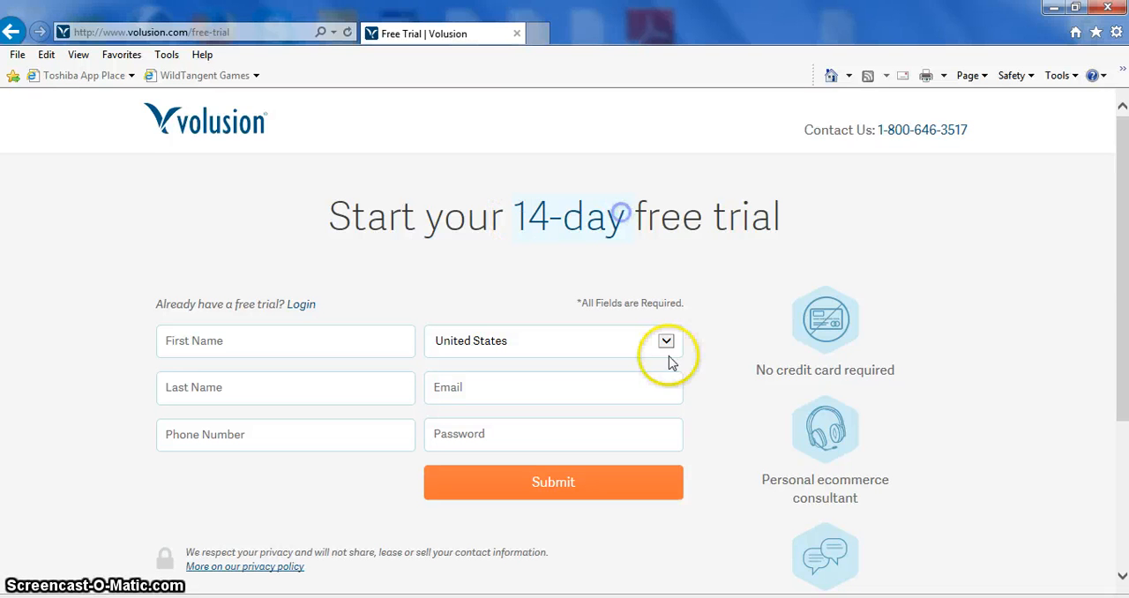
pyautogui.click(751, 361)
pyautogui.scroll(-1, 794, 344)
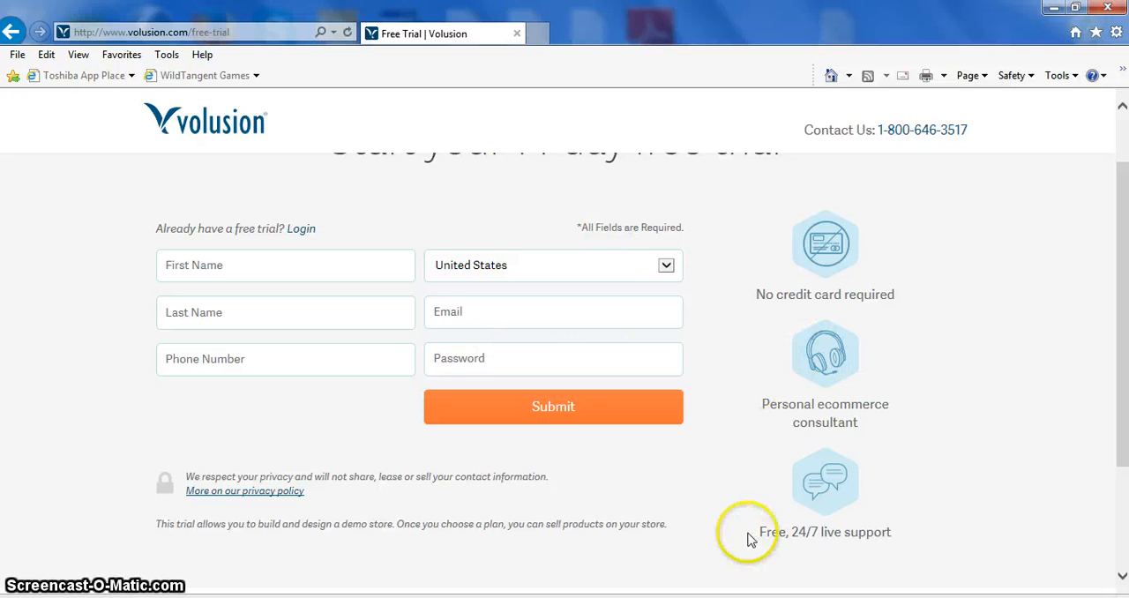
pyautogui.scroll(1, 803, 459)
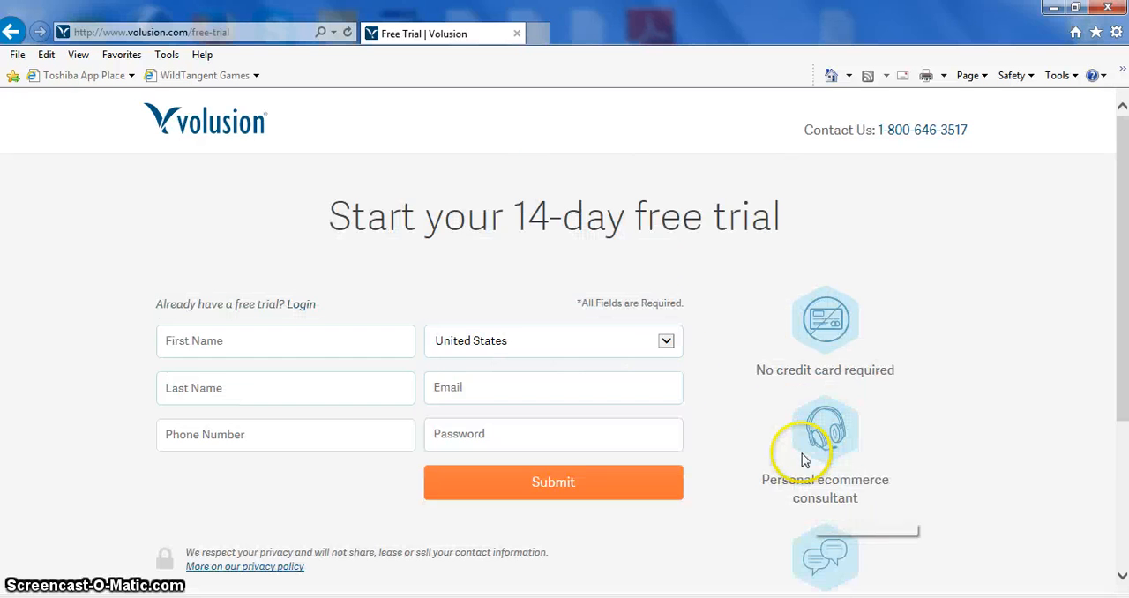
# Step: From the home page, open the live chat window, look over its name, email, domain and question fields, and close it
pyautogui.click(210, 132)
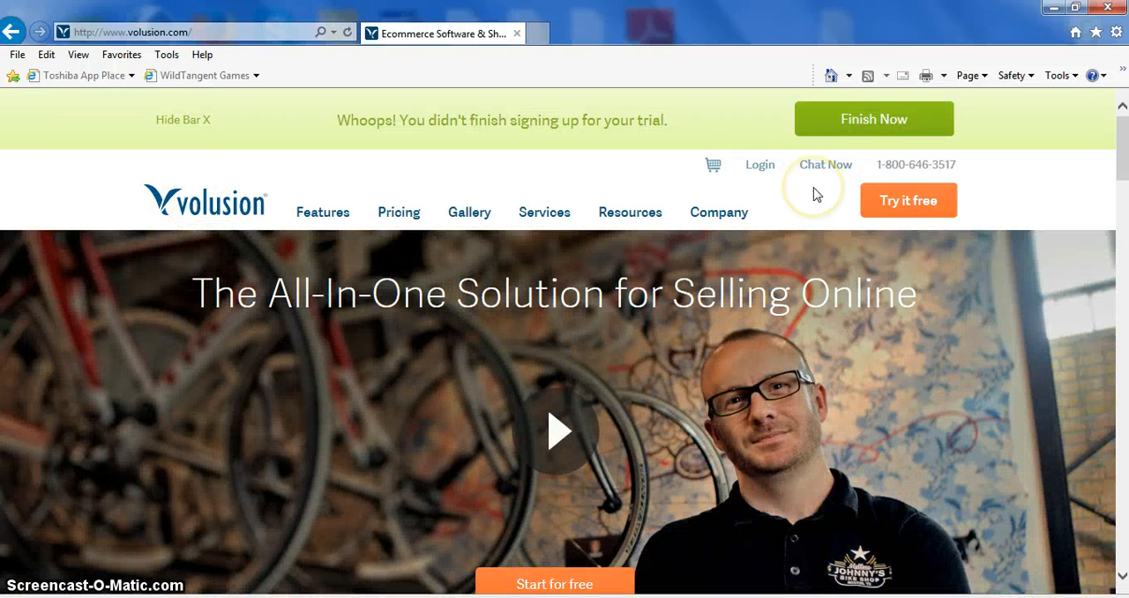
pyautogui.click(205, 123)
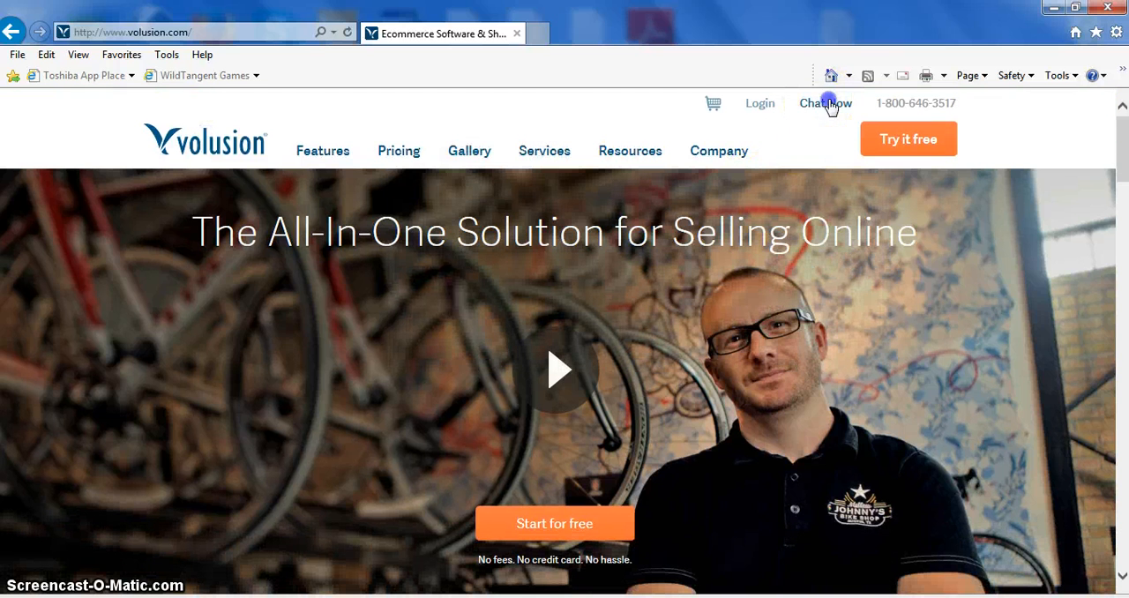
pyautogui.click(826, 103)
pyautogui.moveTo(272, 20); pyautogui.dragTo(335, 66)
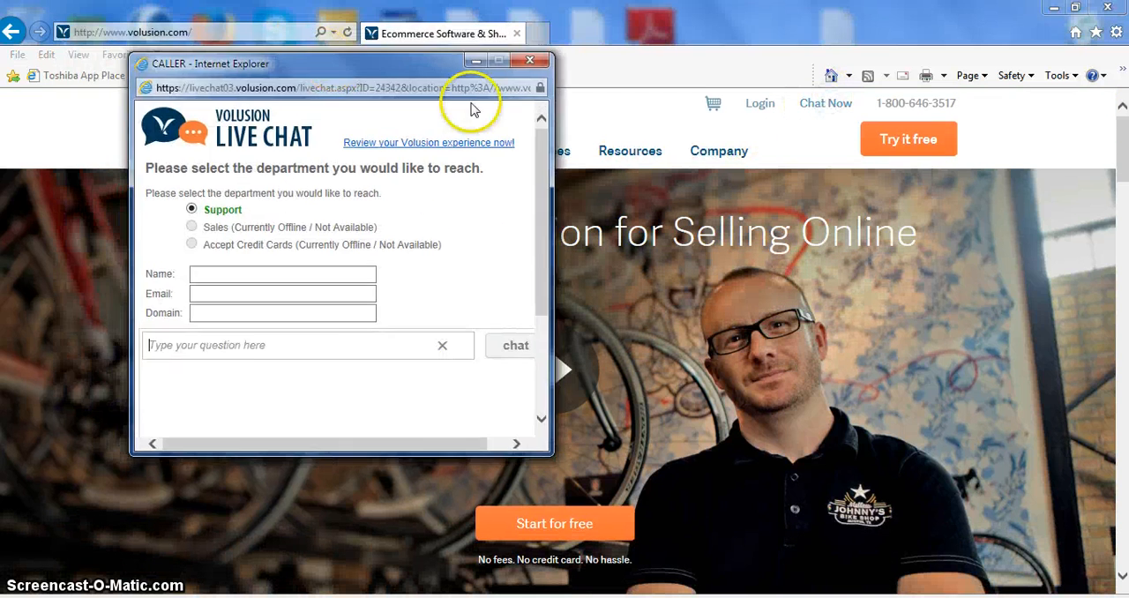
pyautogui.click(414, 322)
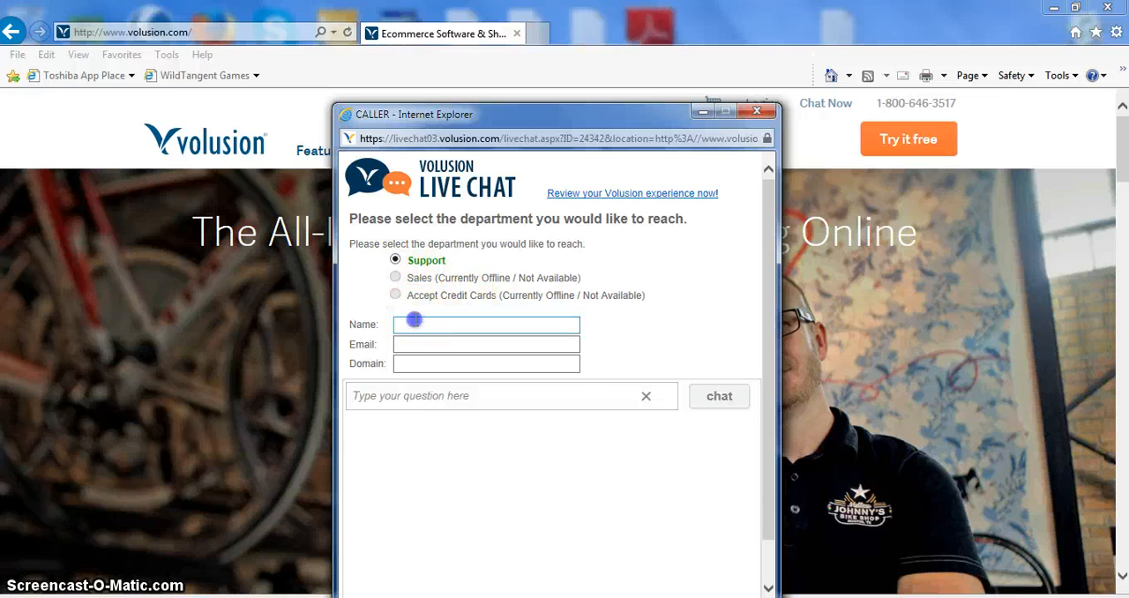
pyautogui.click(414, 344)
pyautogui.click(416, 363)
pyautogui.click(521, 400)
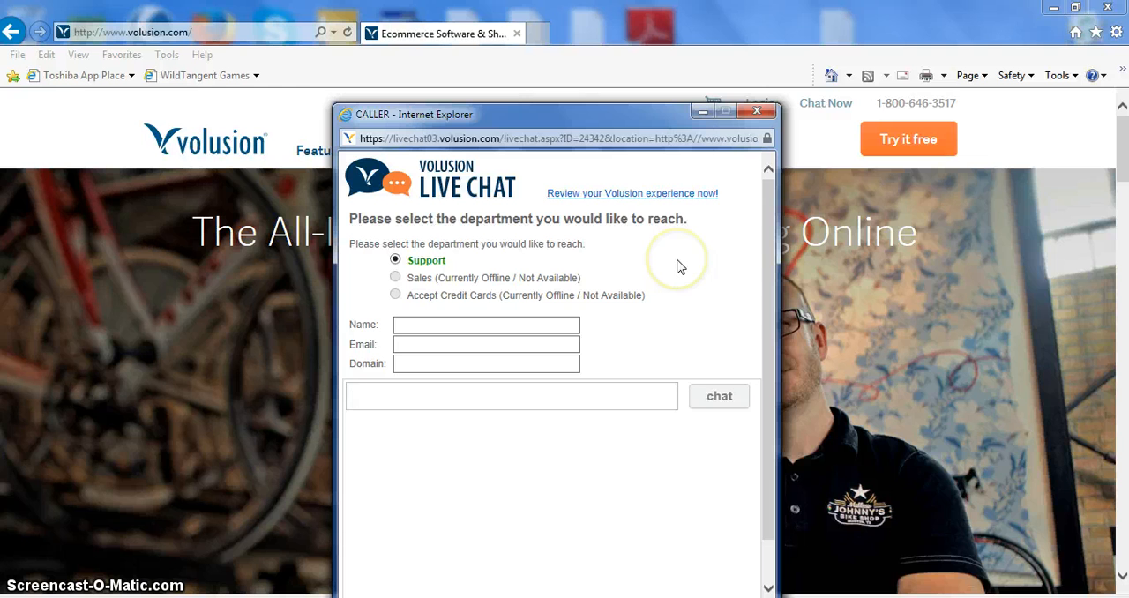
pyautogui.click(756, 110)
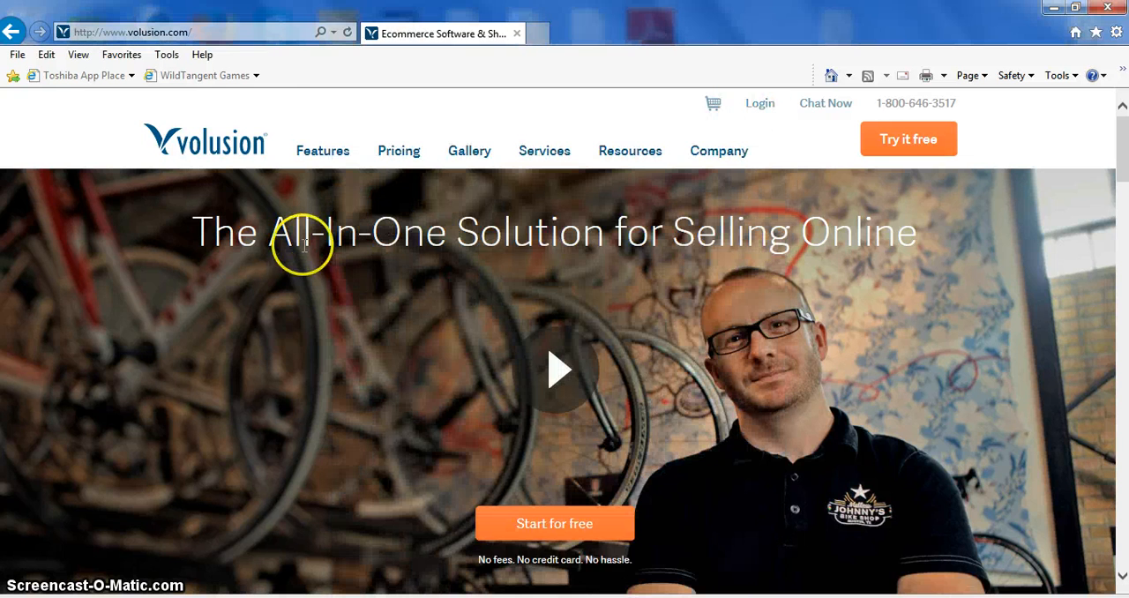
# Step: Switch to the demo storefront in Firefox, reload it and look over its home page
pyautogui.click(905, 143)
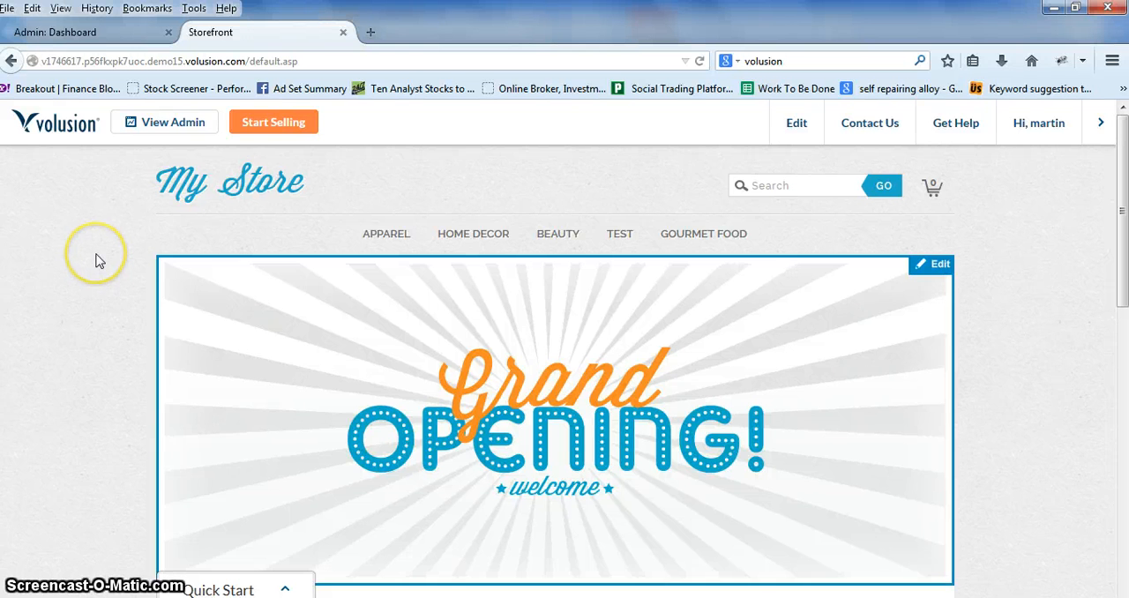
pyautogui.scroll(-3, 100, 261)
pyautogui.scroll(3, 100, 261)
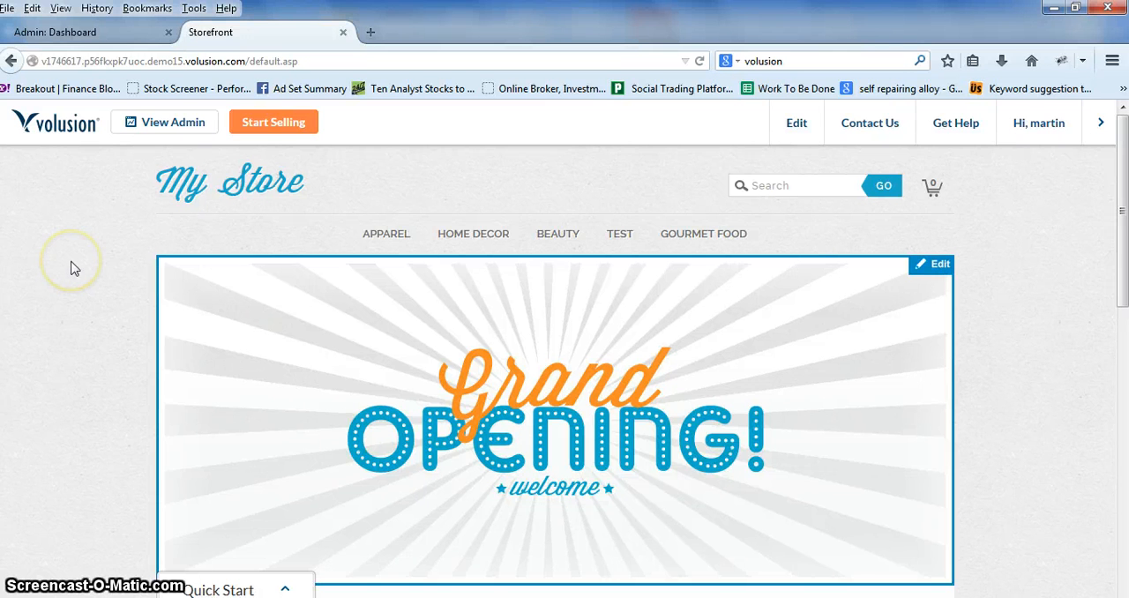
pyautogui.click(700, 61)
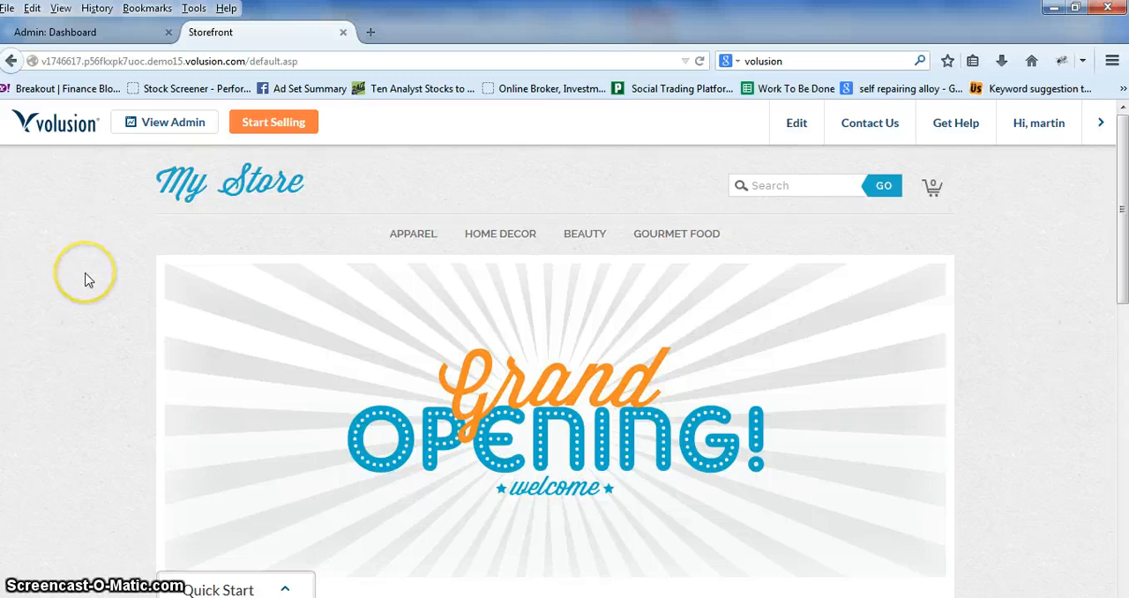
pyautogui.scroll(-4, 85, 280)
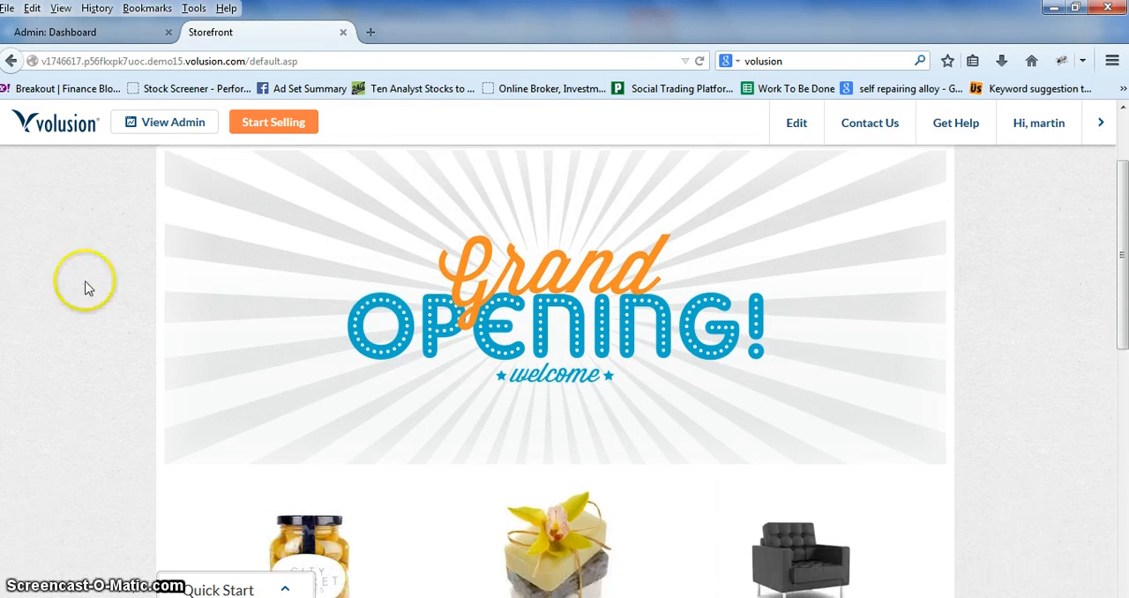
pyautogui.scroll(4, 209, 308)
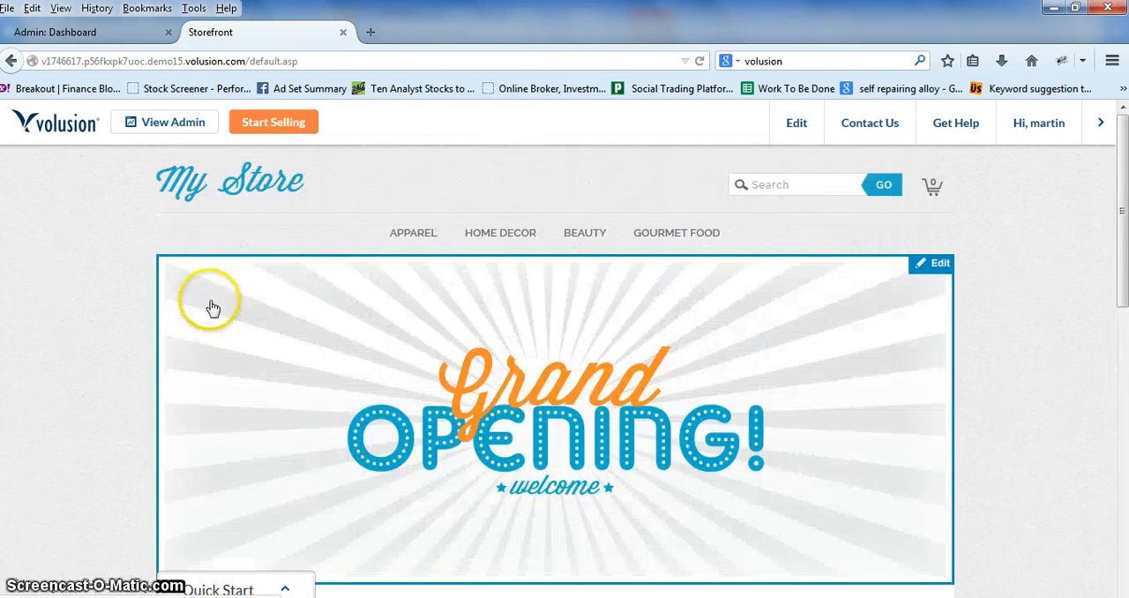
# Step: Open the Olives product page and examine its price, description and related items
pyautogui.scroll(-3, 132, 300)
pyautogui.click(306, 442)
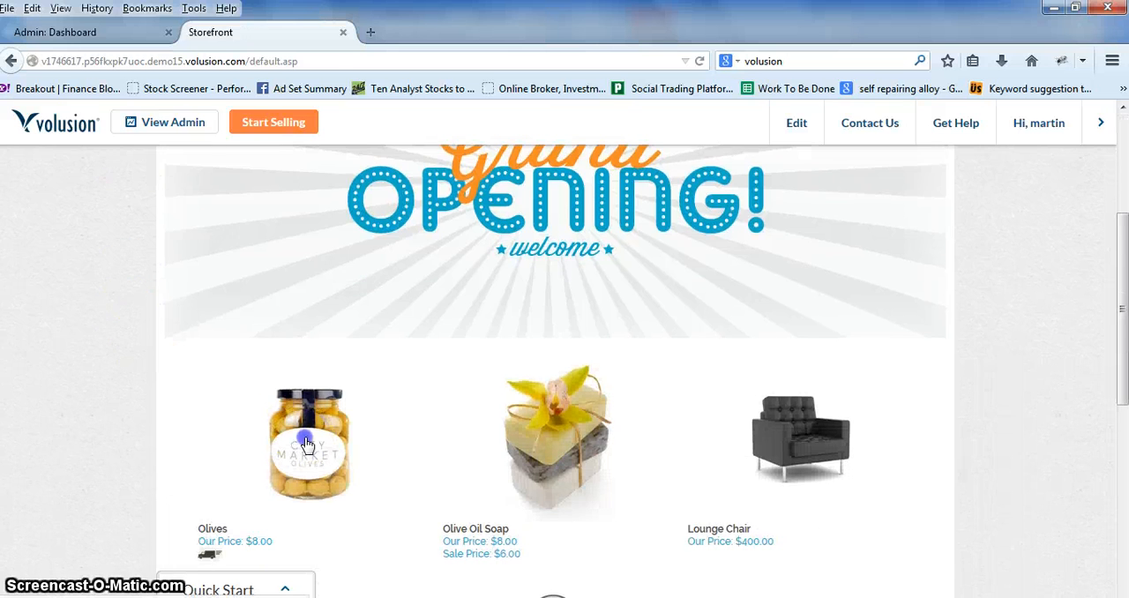
pyautogui.scroll(-3, 150, 345)
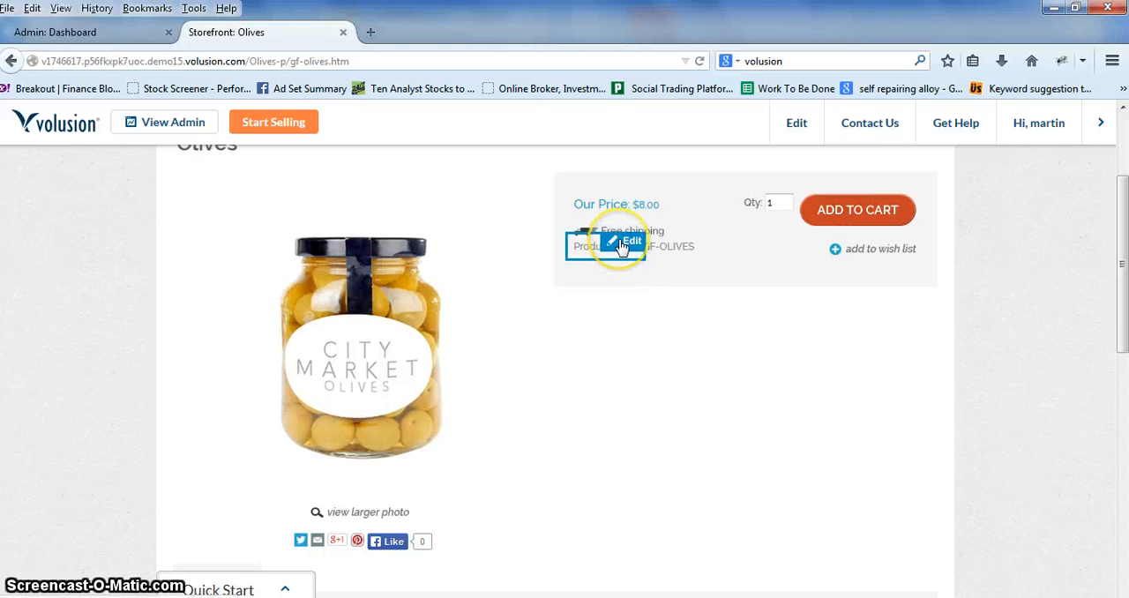
pyautogui.scroll(-3, 612, 363)
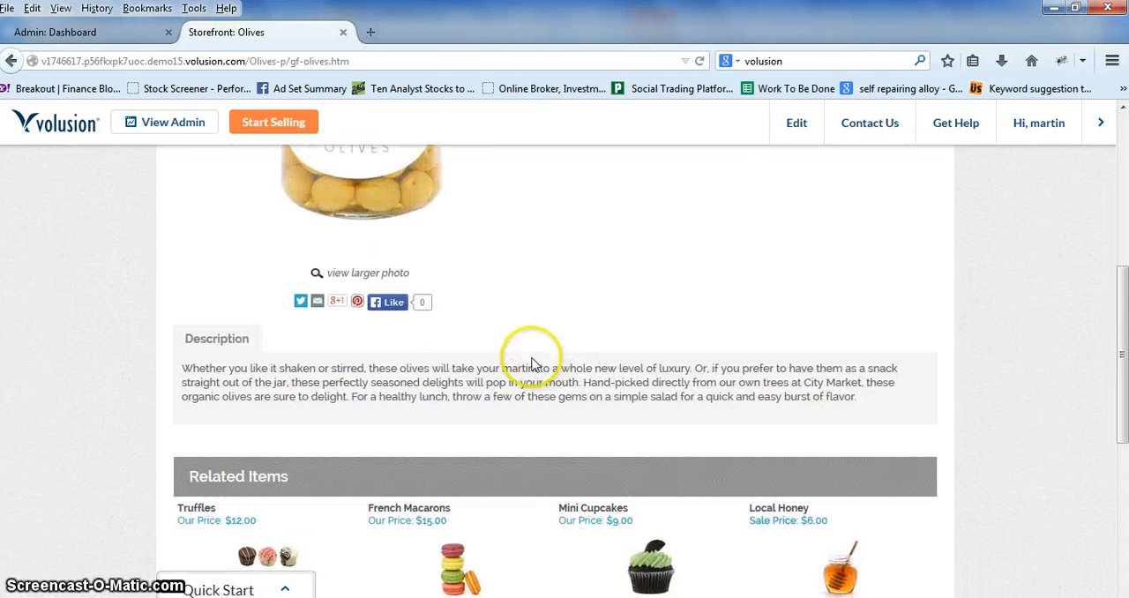
pyautogui.scroll(3, 283, 415)
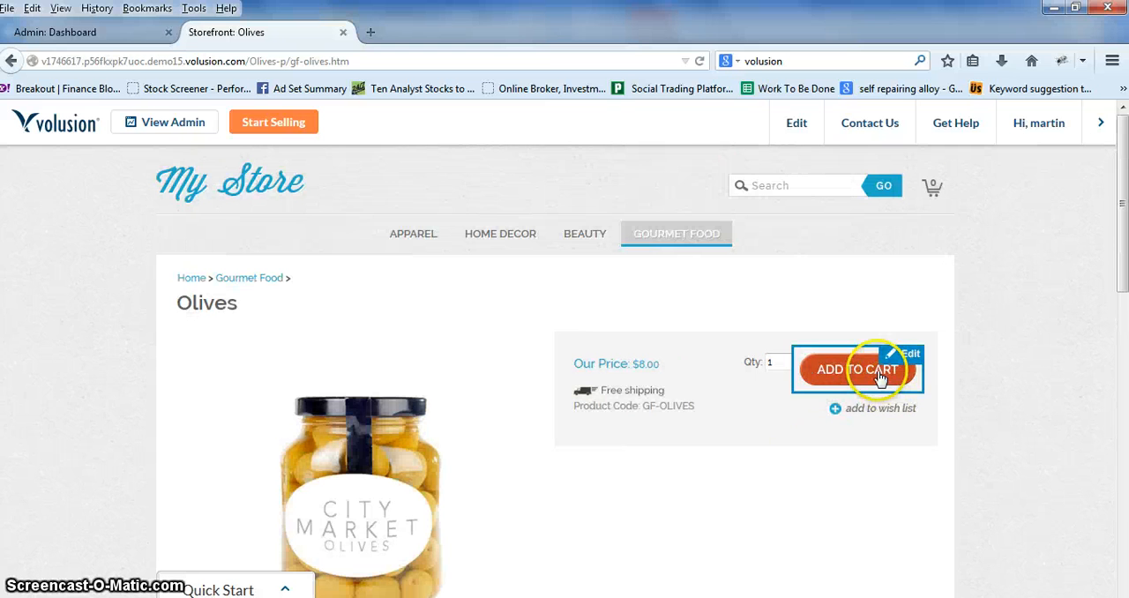
# Step: Add the Olives product to the shopping cart and proceed to checkout
pyautogui.click(821, 370)
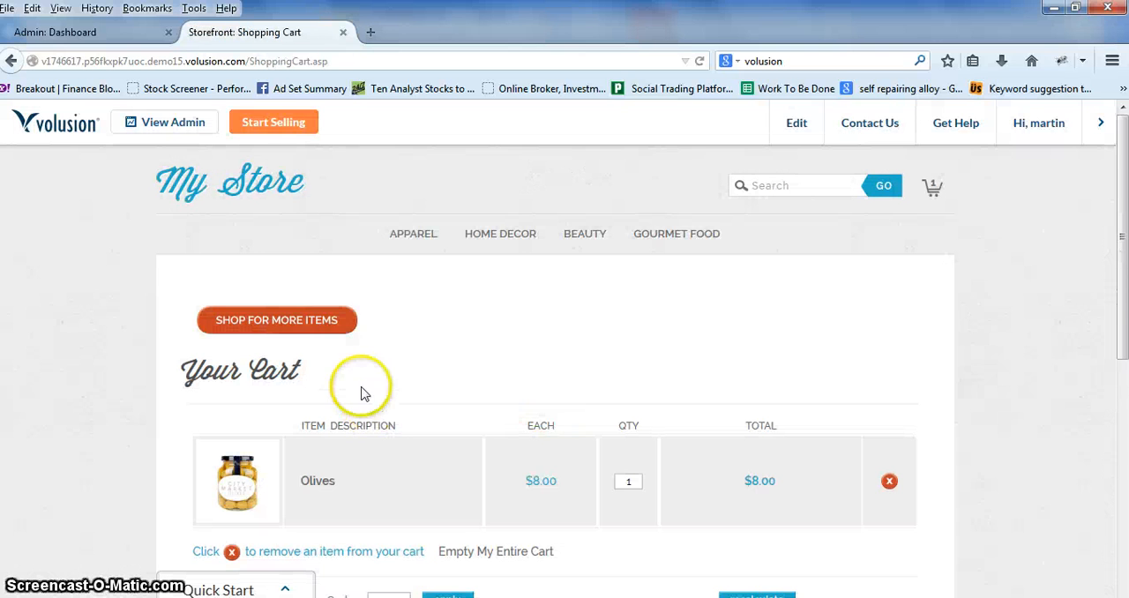
pyautogui.scroll(-3, 360, 391)
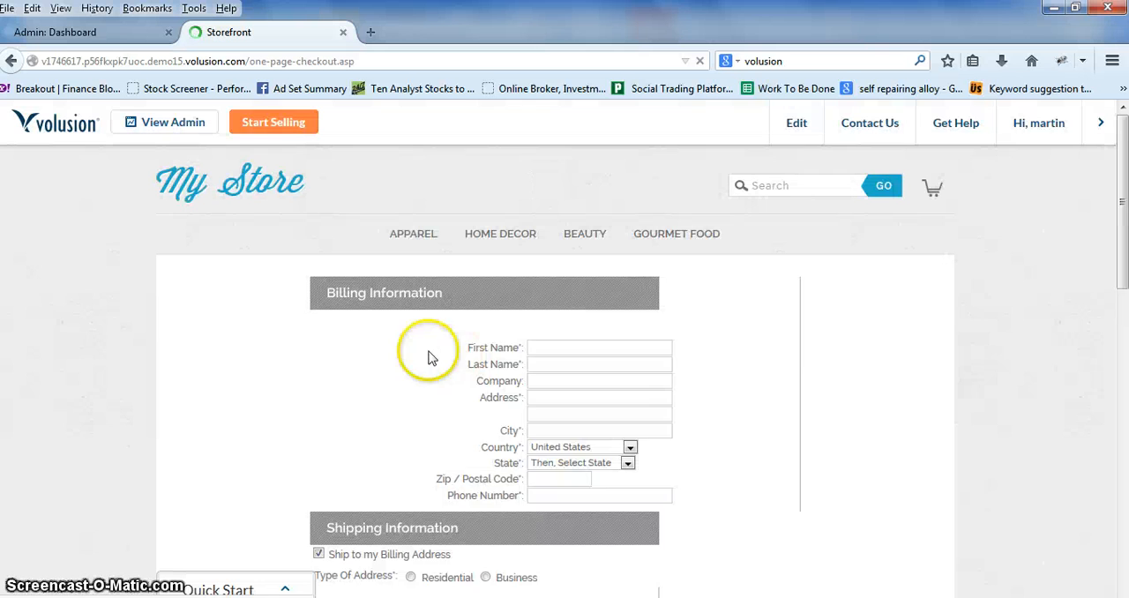
# Step: Review the checkout page's billing, shipping, payment and order summary sections
pyautogui.scroll(-2, 353, 361)
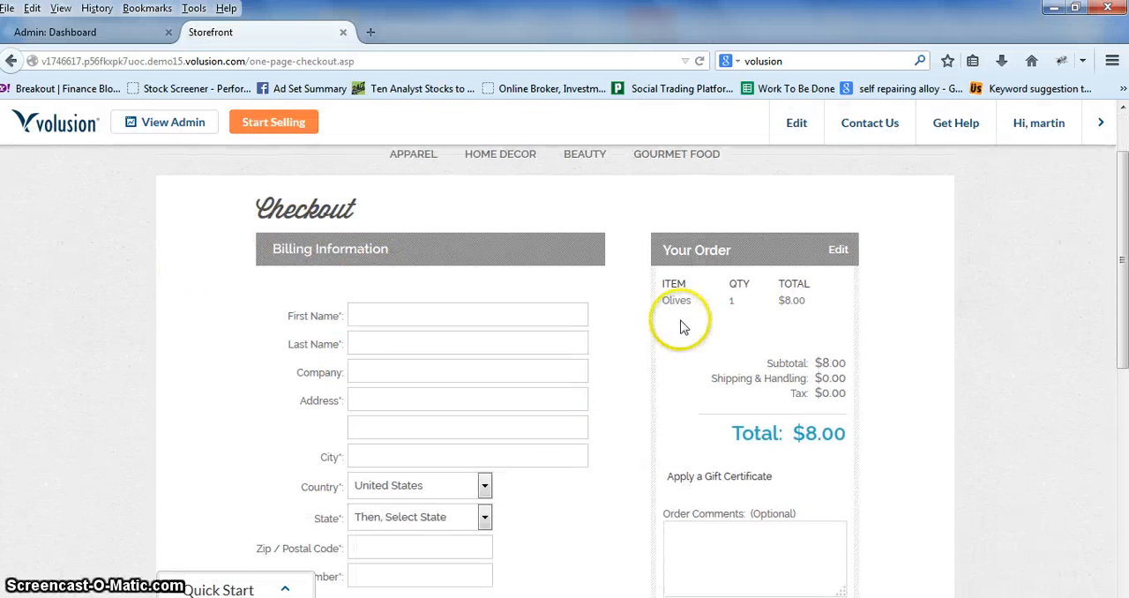
pyautogui.scroll(-4, 620, 391)
pyautogui.scroll(-2, 639, 399)
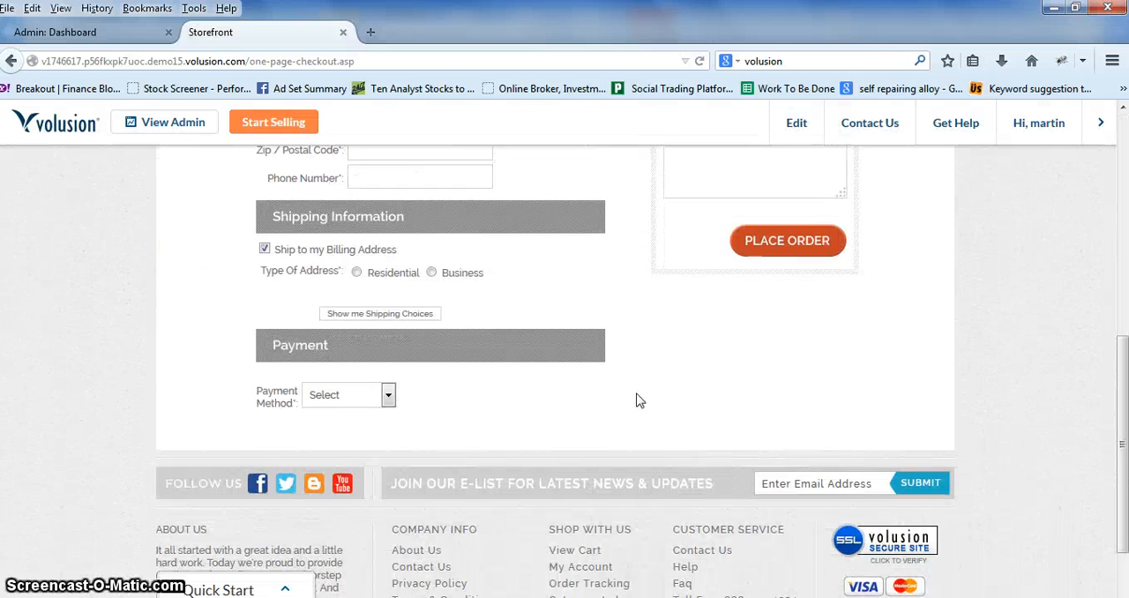
pyautogui.scroll(4, 637, 399)
pyautogui.scroll(2, 640, 402)
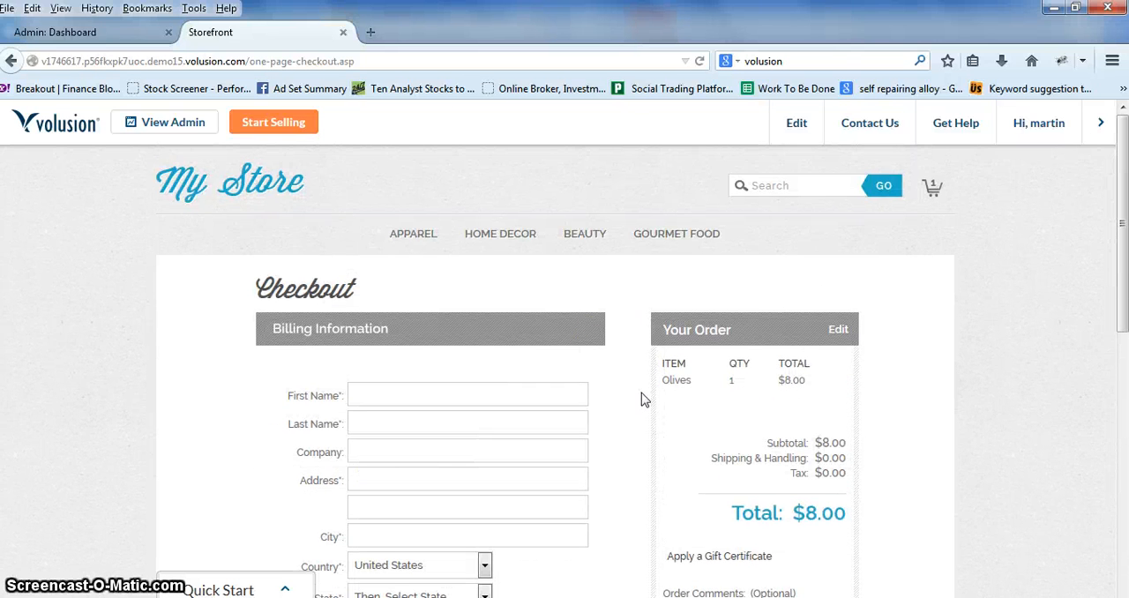
# Step: Return to the storefront home page and switch to the admin dashboard to view the Orders chart
pyautogui.click(204, 180)
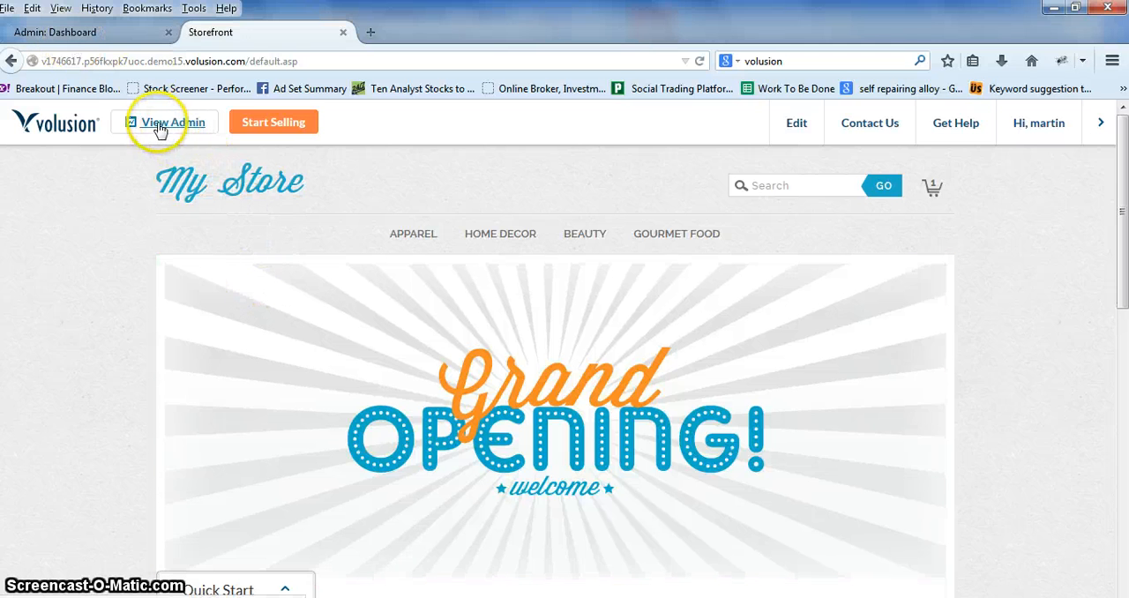
pyautogui.click(124, 39)
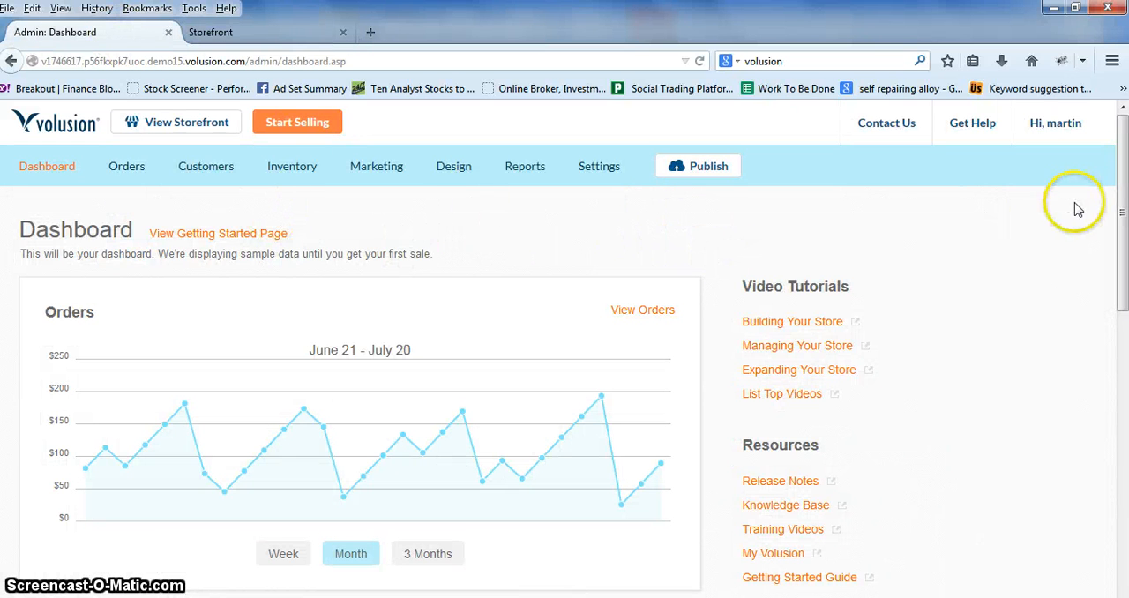
pyautogui.moveTo(1120, 204); pyautogui.dragTo(1118, 220)
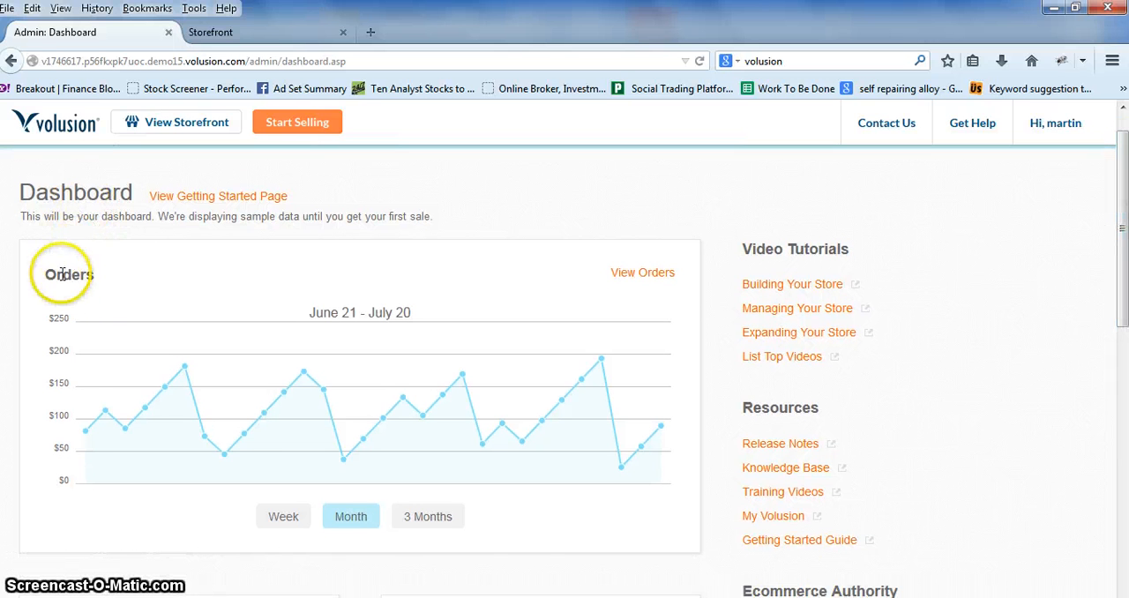
# Step: Show the Orders chart by week and examine the Top 5 Products chart on the dashboard
pyautogui.click(285, 520)
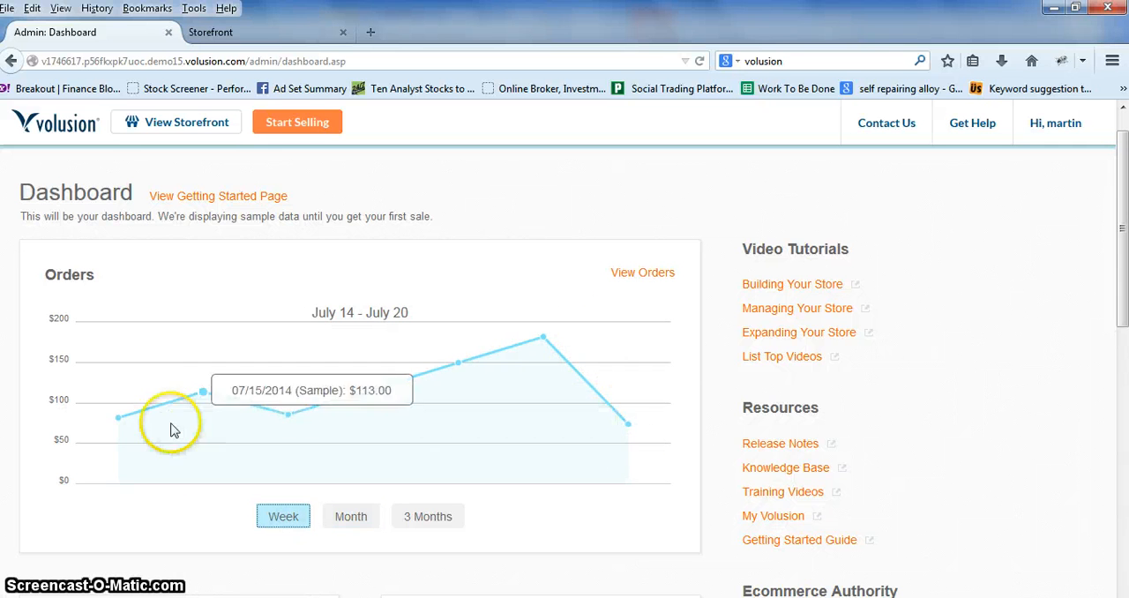
pyautogui.scroll(-3, 5, 362)
pyautogui.scroll(-1, 6, 371)
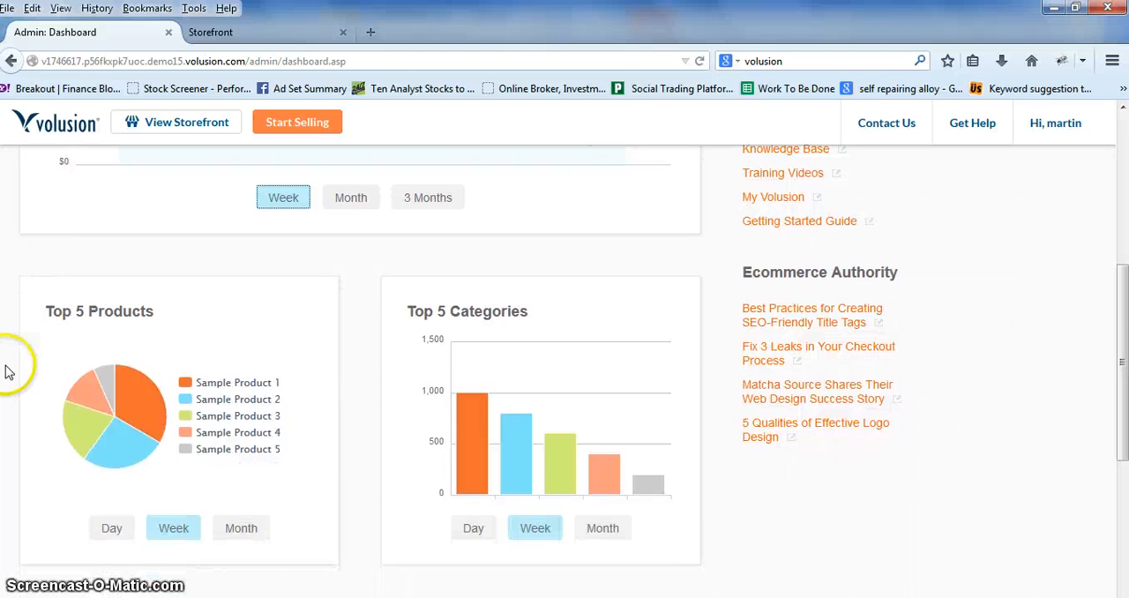
pyautogui.moveTo(44, 311); pyautogui.dragTo(155, 314)
pyautogui.click(155, 315)
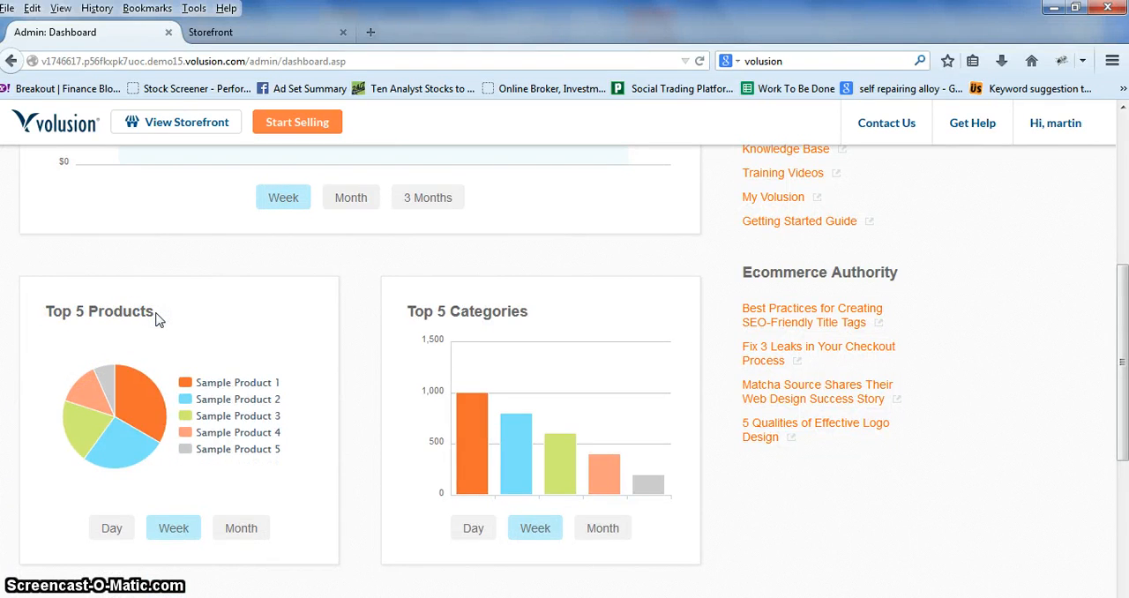
pyautogui.click(110, 320)
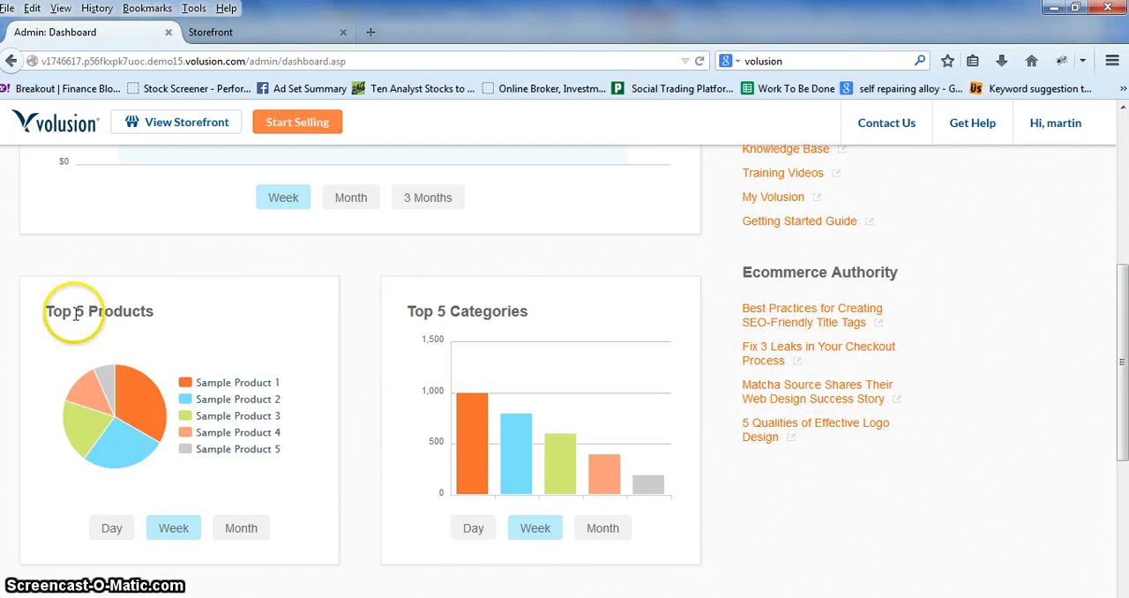
pyautogui.moveTo(92, 311); pyautogui.dragTo(155, 316)
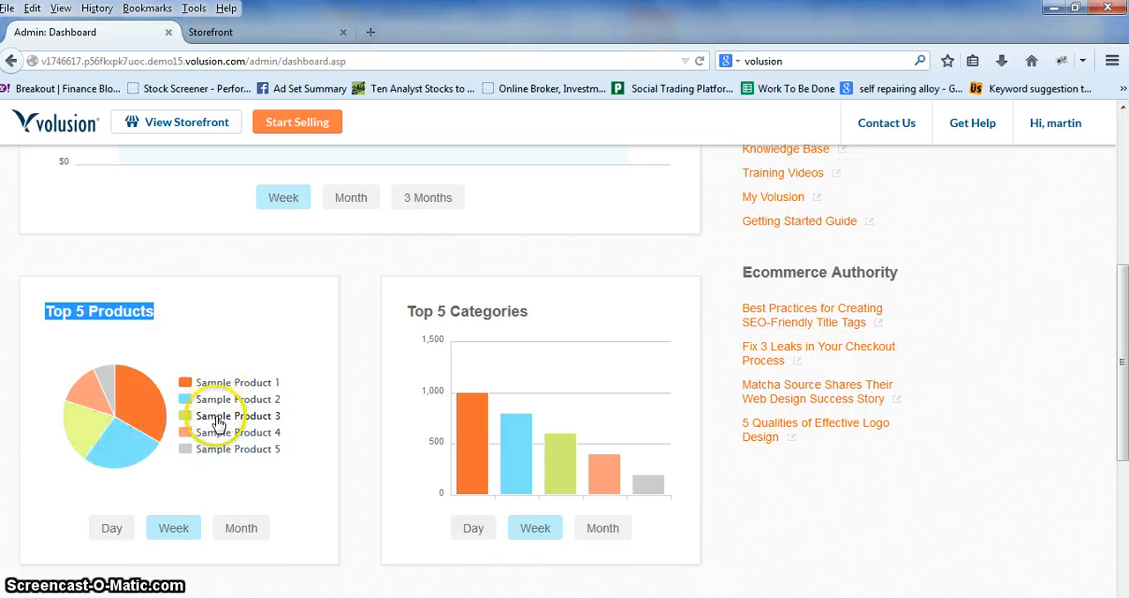
pyautogui.click(162, 324)
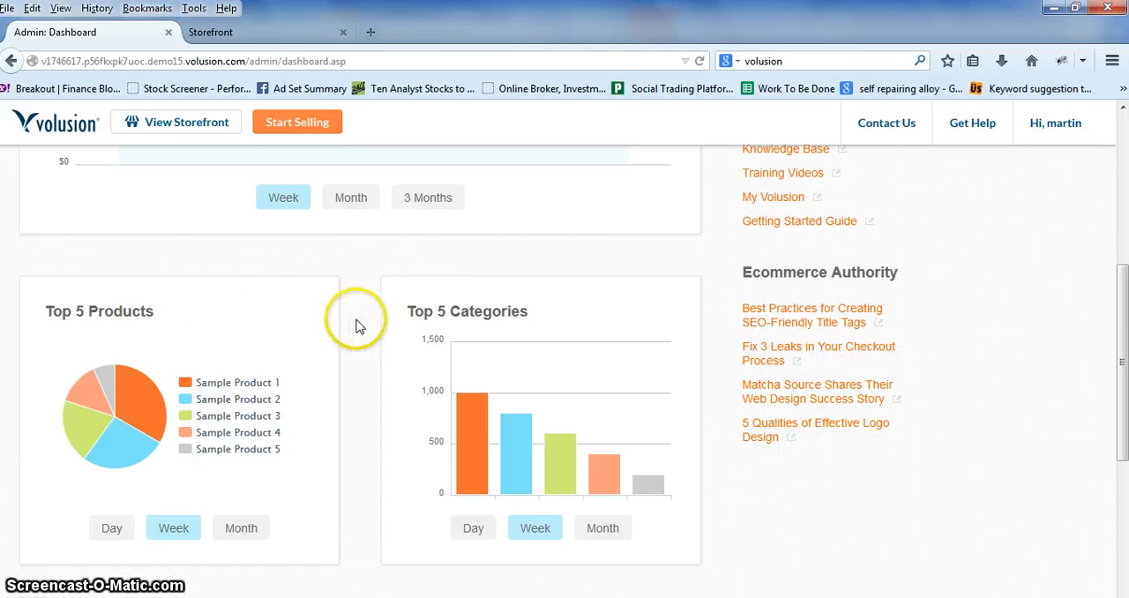
# Step: Examine the Top 5 Categories chart and the Trends table further down the dashboard
pyautogui.scroll(-2, 335, 343)
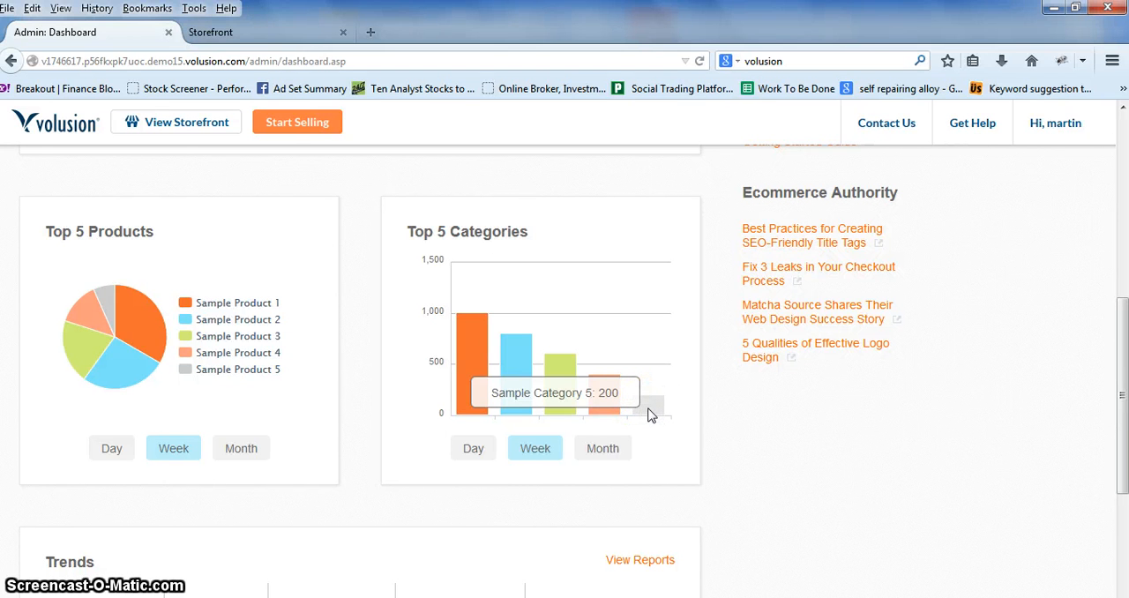
pyautogui.scroll(-5, 335, 278)
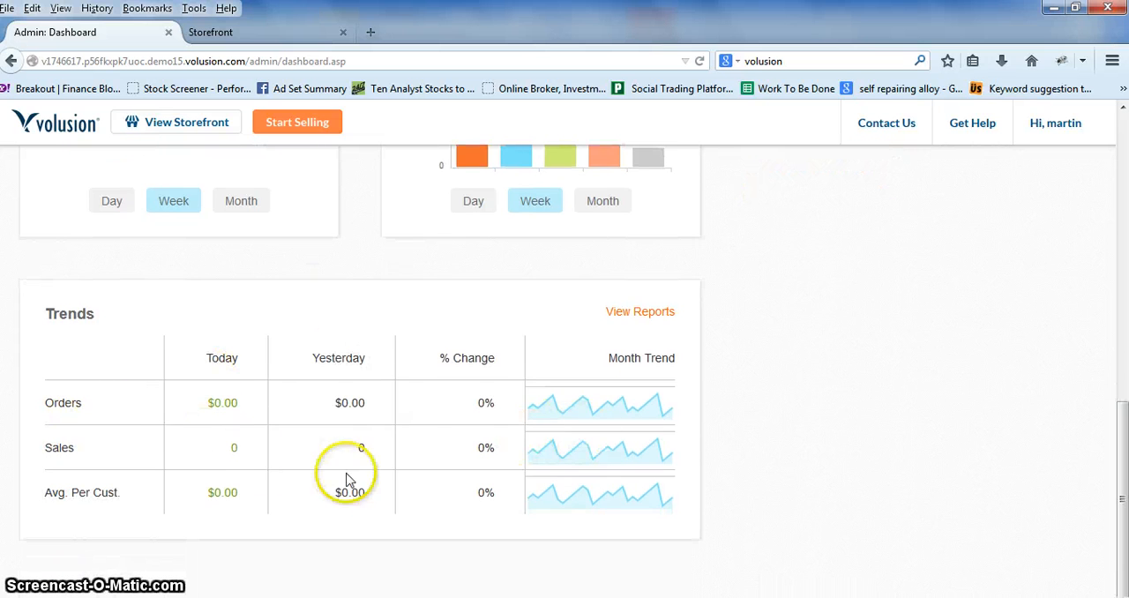
pyautogui.scroll(10, 345, 479)
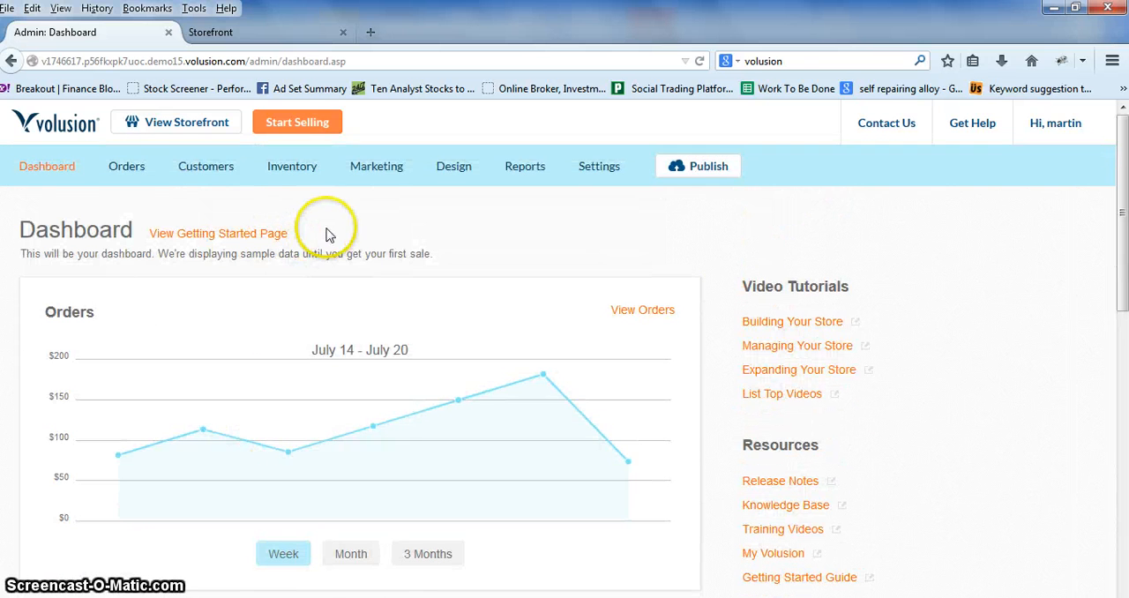
# Step: Open the Phone Orders page and set the customer type to New Customer
pyautogui.moveTo(125, 180)
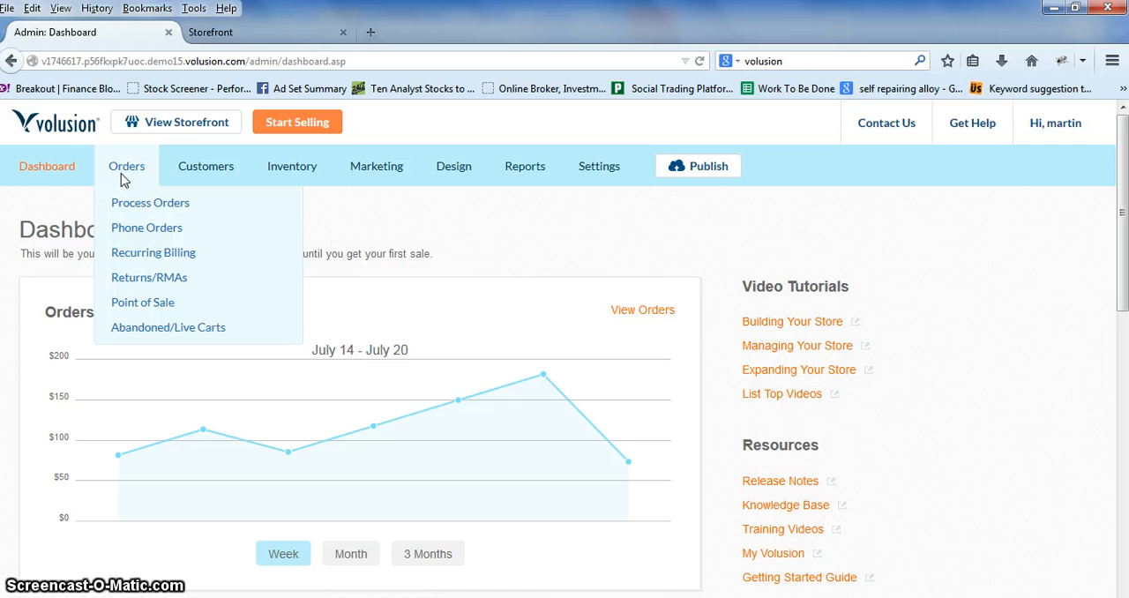
pyautogui.click(176, 230)
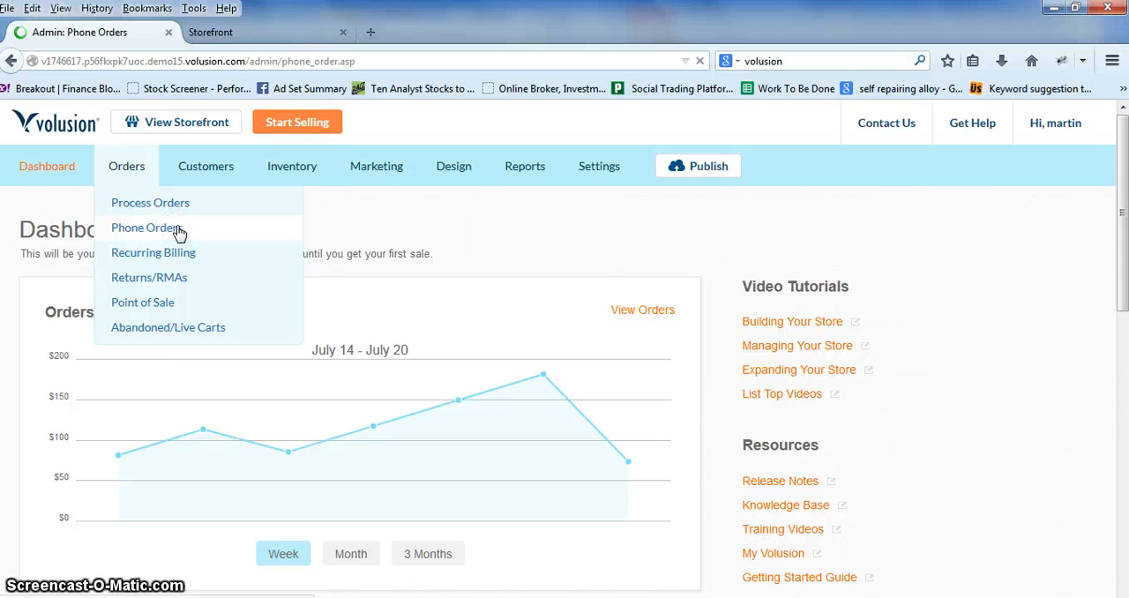
pyautogui.scroll(-1, 415, 397)
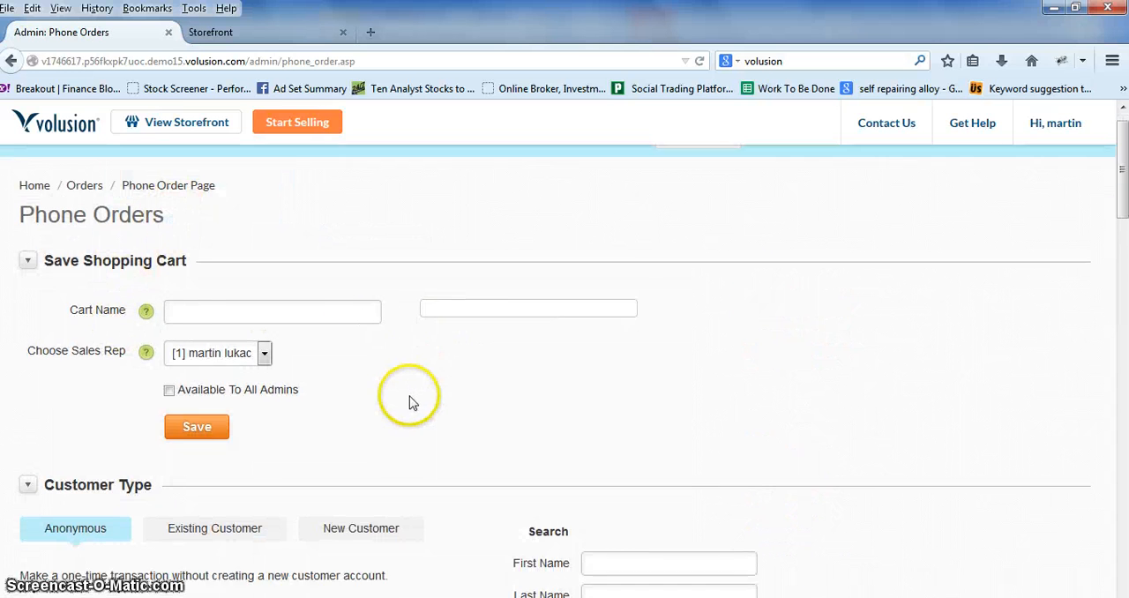
pyautogui.scroll(-5, 409, 403)
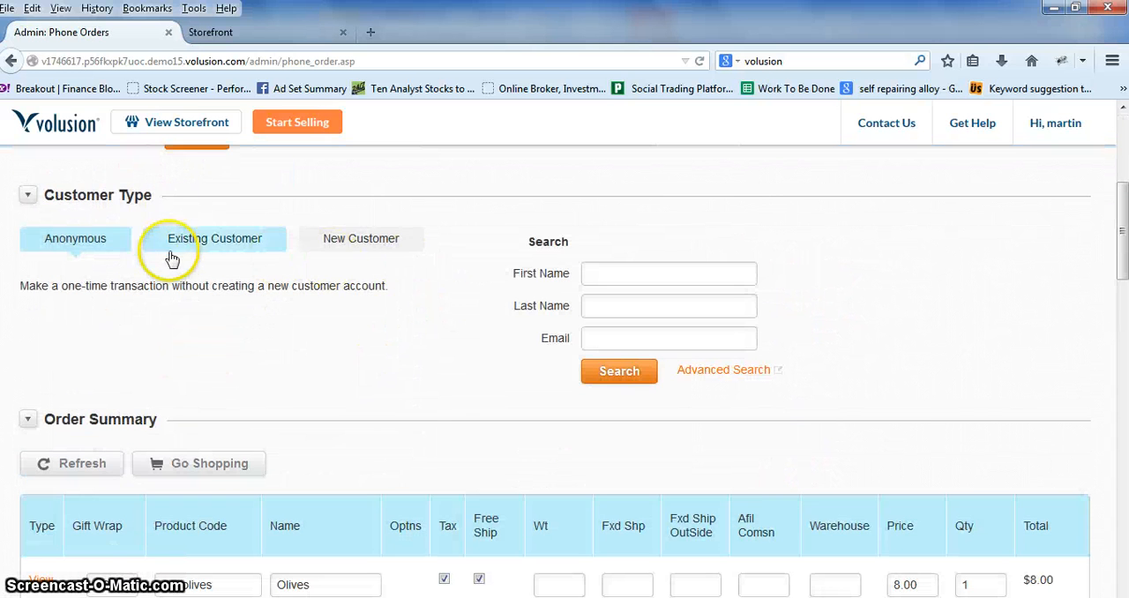
pyautogui.click(362, 251)
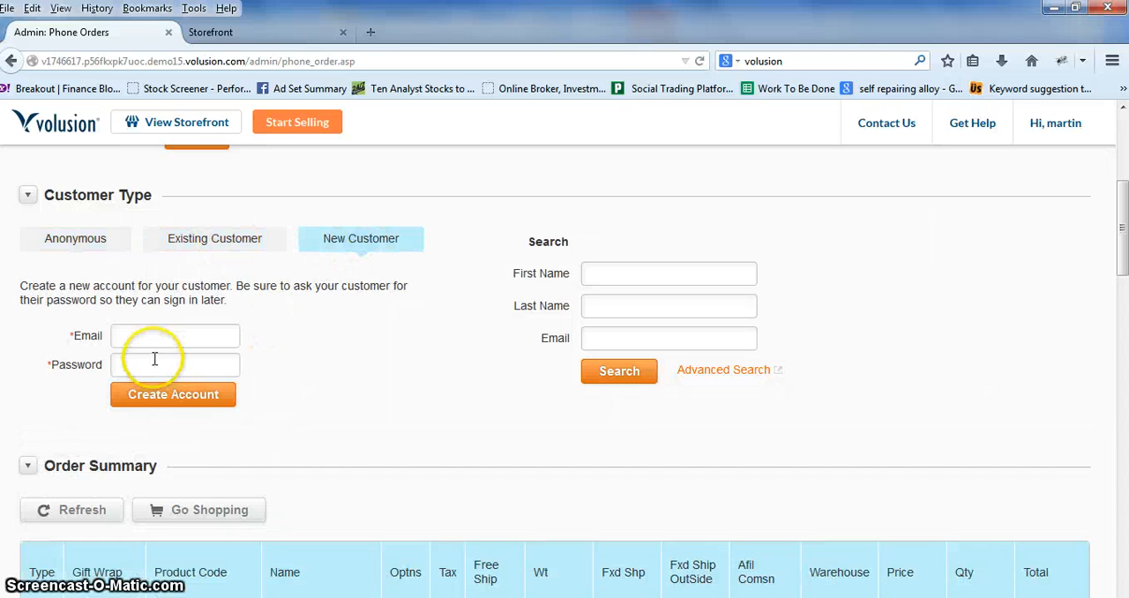
# Step: Review the Save Shopping Cart fields, the new customer account form and the Order Summary table
pyautogui.scroll(5, 280, 335)
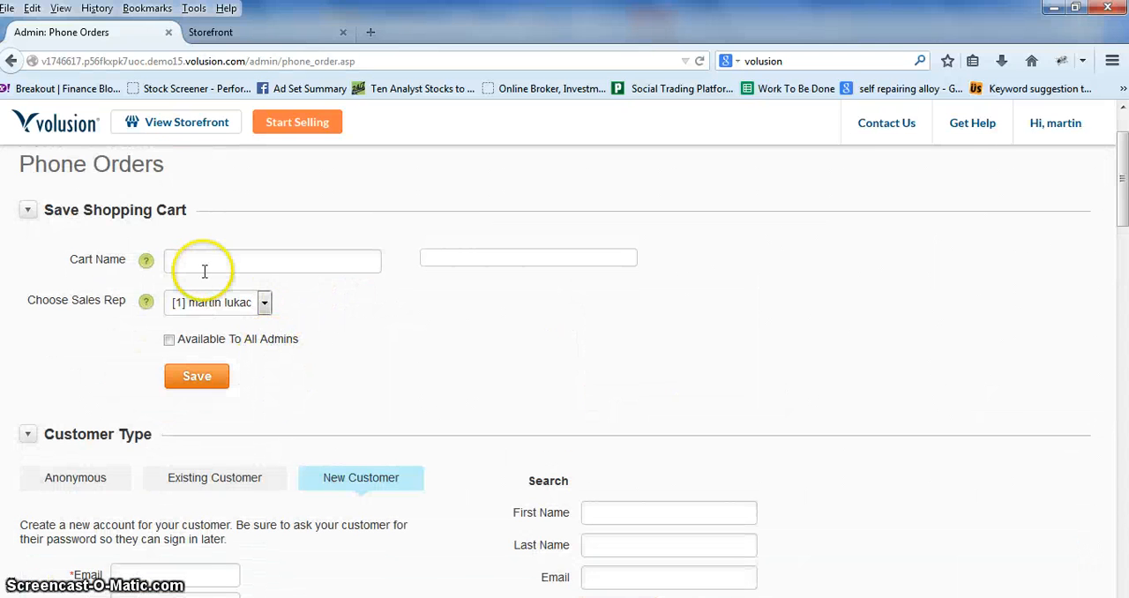
pyautogui.click(181, 257)
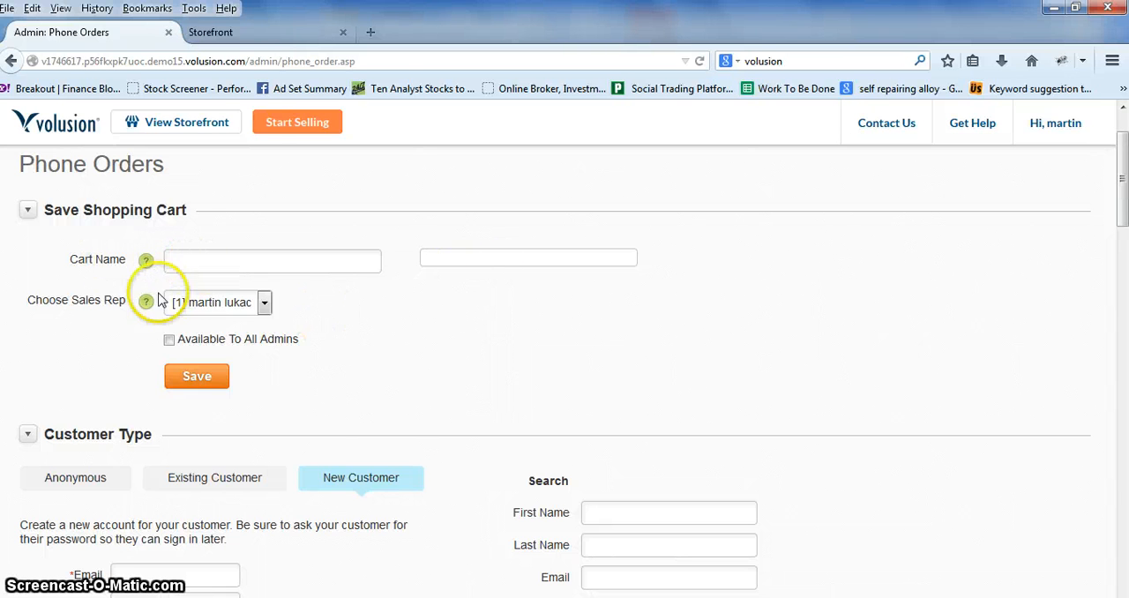
pyautogui.scroll(-1, 133, 289)
pyautogui.scroll(-3, 136, 304)
pyautogui.scroll(-2, 128, 424)
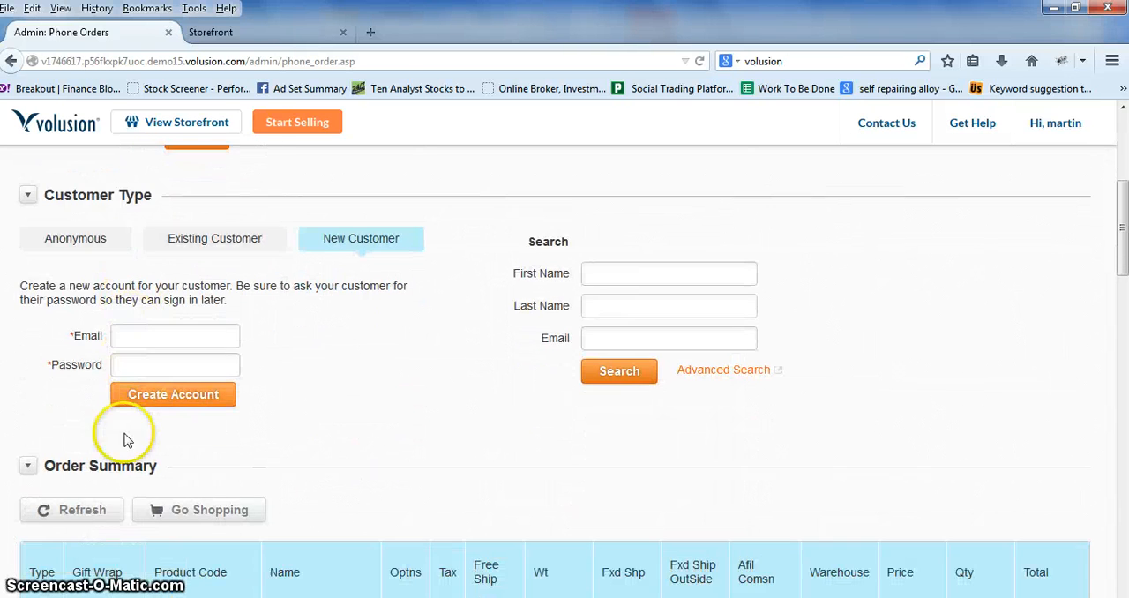
pyautogui.scroll(-4, 327, 353)
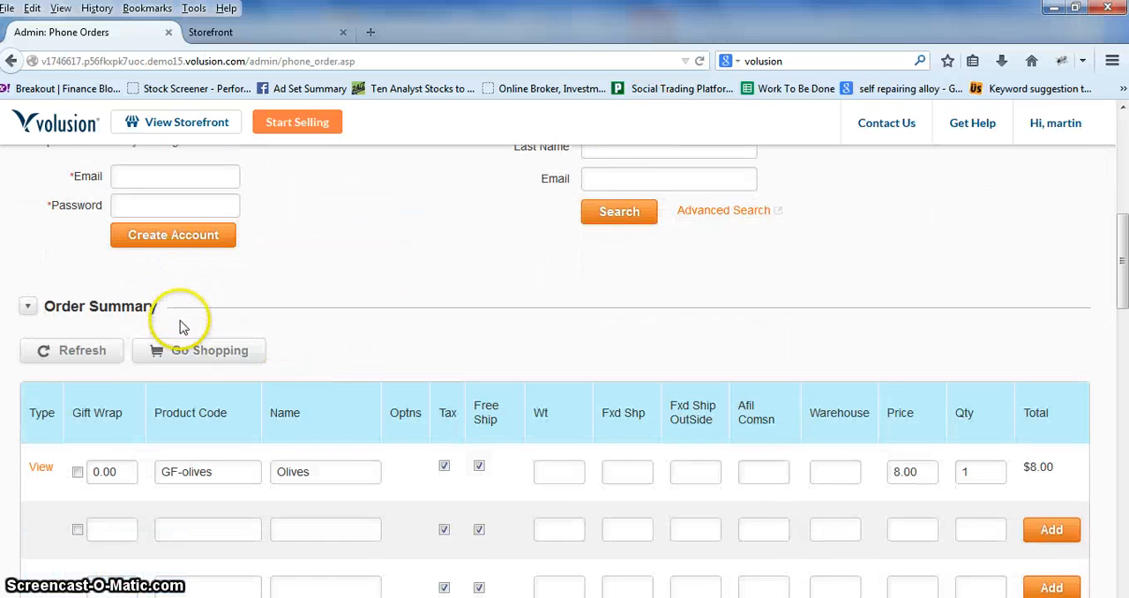
# Step: Review the phone order's Address section and try the billing address's Same as shipping option
pyautogui.scroll(-2, 181, 326)
pyautogui.scroll(-10, 177, 334)
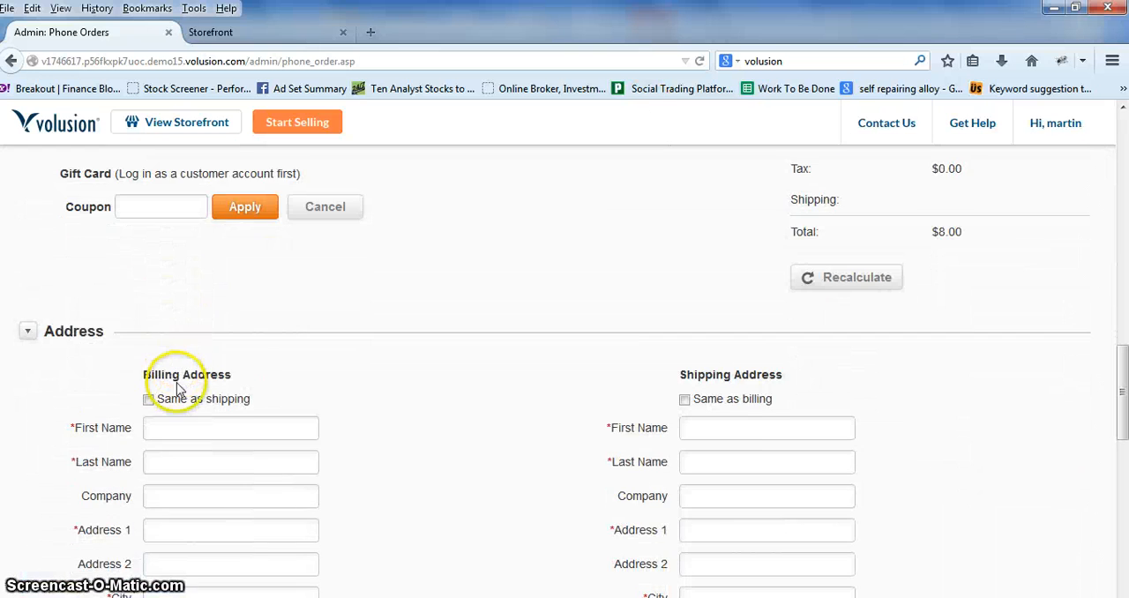
pyautogui.click(149, 320)
pyautogui.click(148, 320)
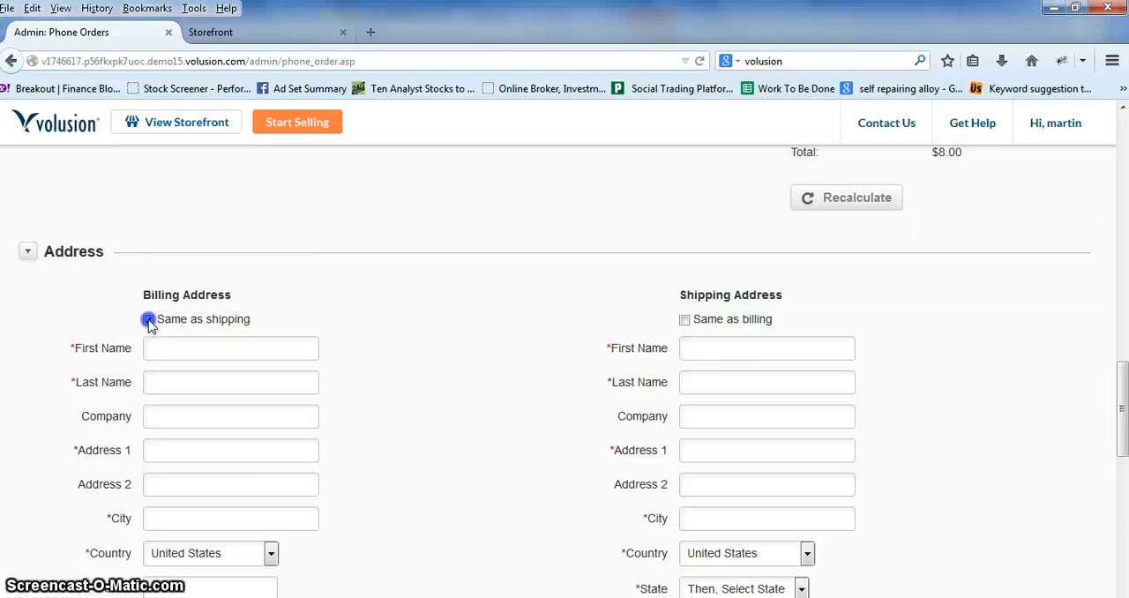
# Step: Review the phone order's payment, Order Comments and Private Notes fields, and return to the start of the page
pyautogui.scroll(-7, 335, 397)
pyautogui.scroll(-2, 283, 400)
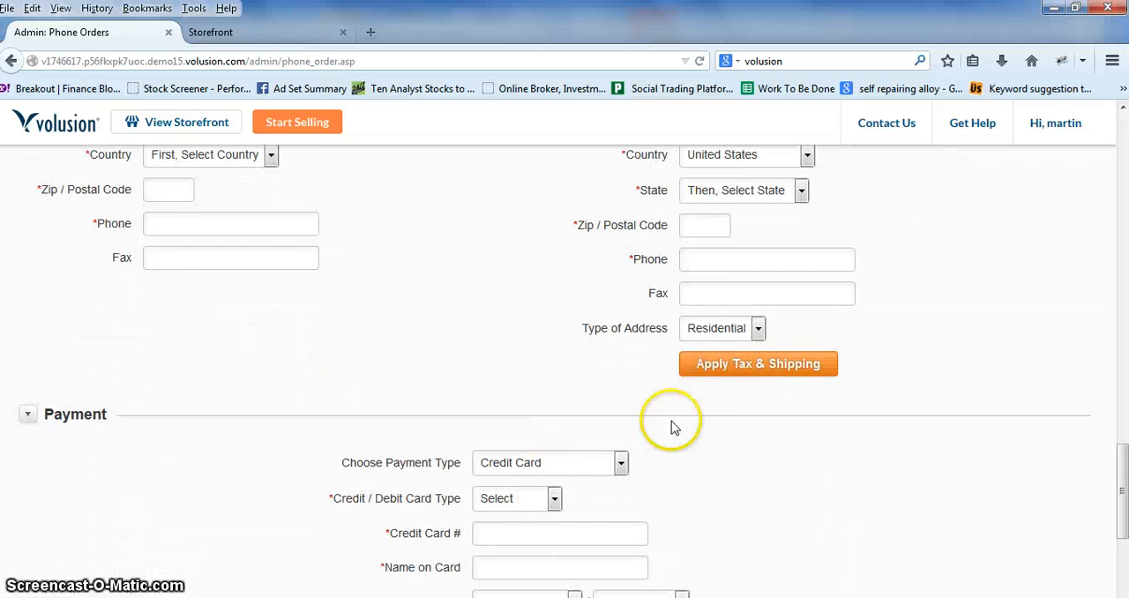
pyautogui.scroll(-6, 542, 403)
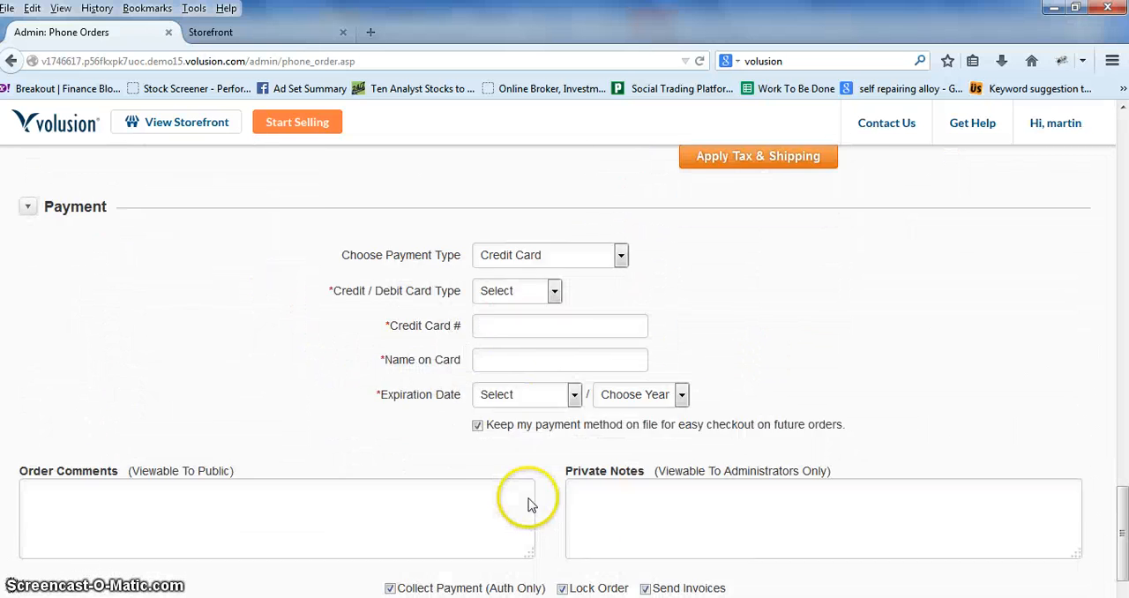
pyautogui.click(232, 434)
pyautogui.click(676, 433)
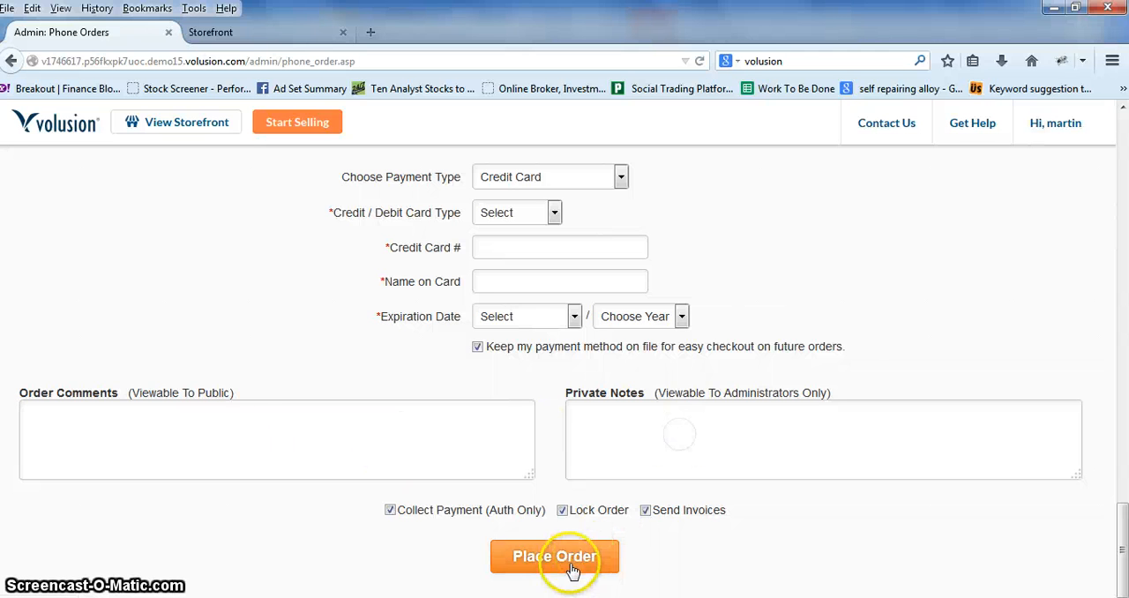
pyautogui.scroll(20, 233, 358)
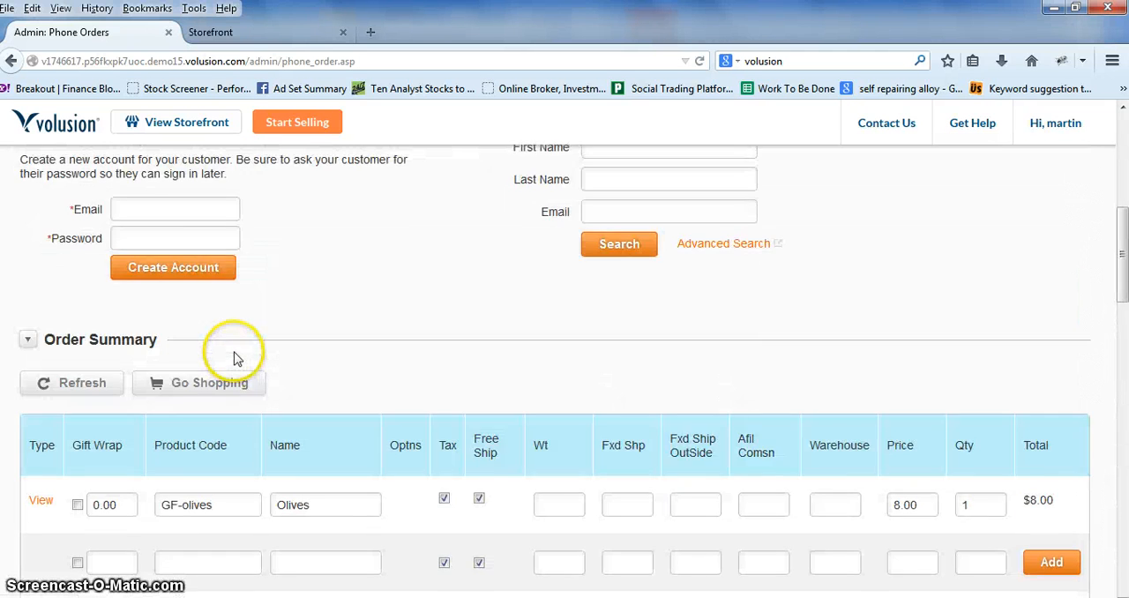
pyautogui.scroll(1, 234, 357)
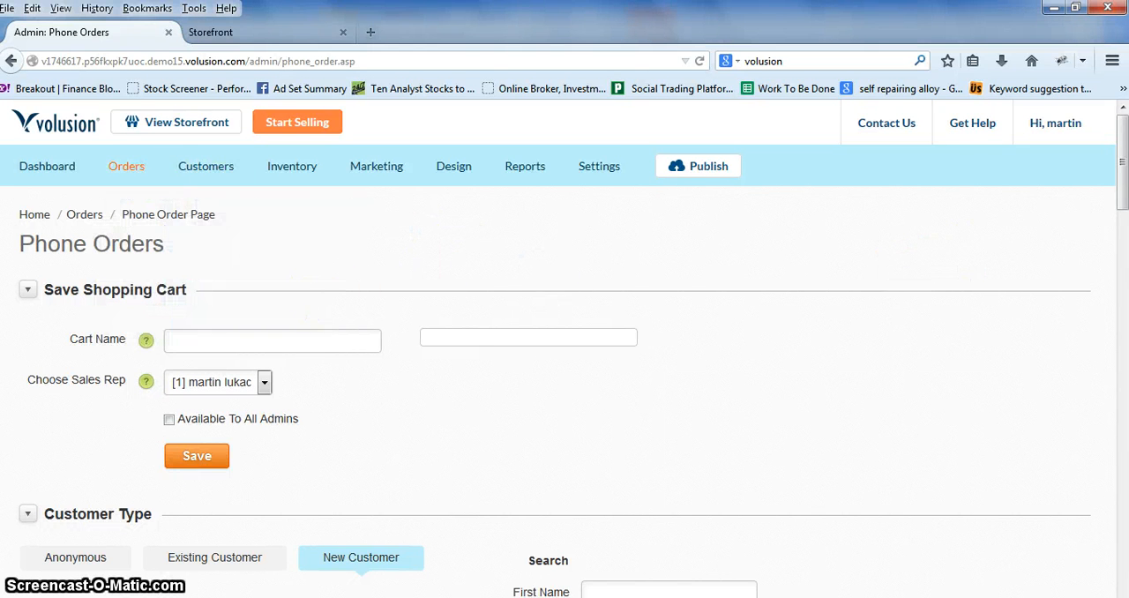
pyautogui.moveTo(1122, 196); pyautogui.dragTo(1122, 154)
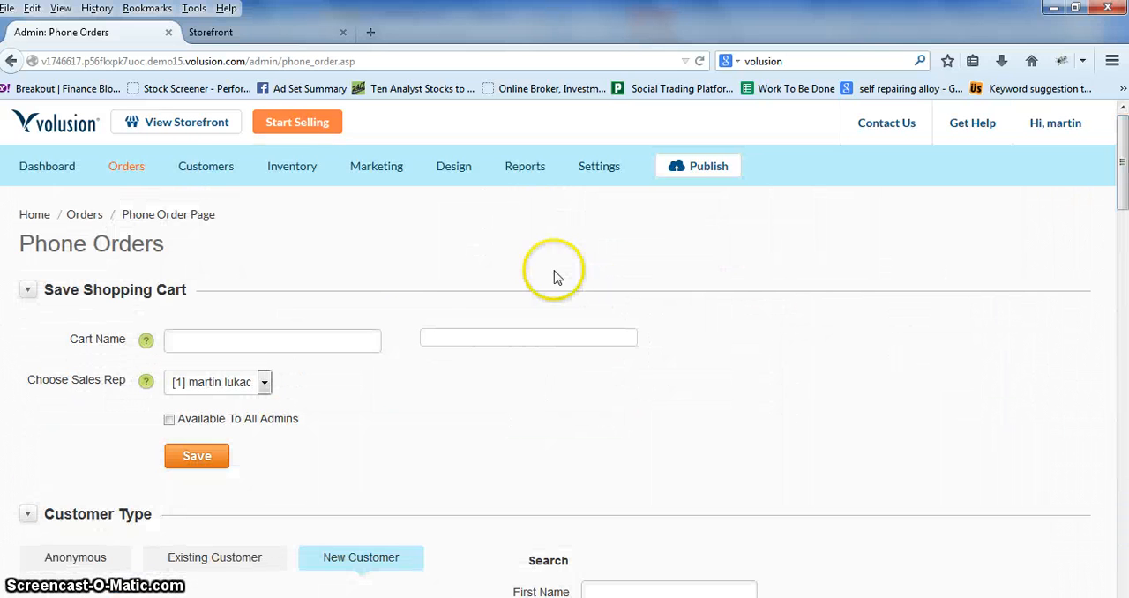
# Step: View the CRM System page and the Customer Accounts list in the Customers section
pyautogui.moveTo(221, 180)
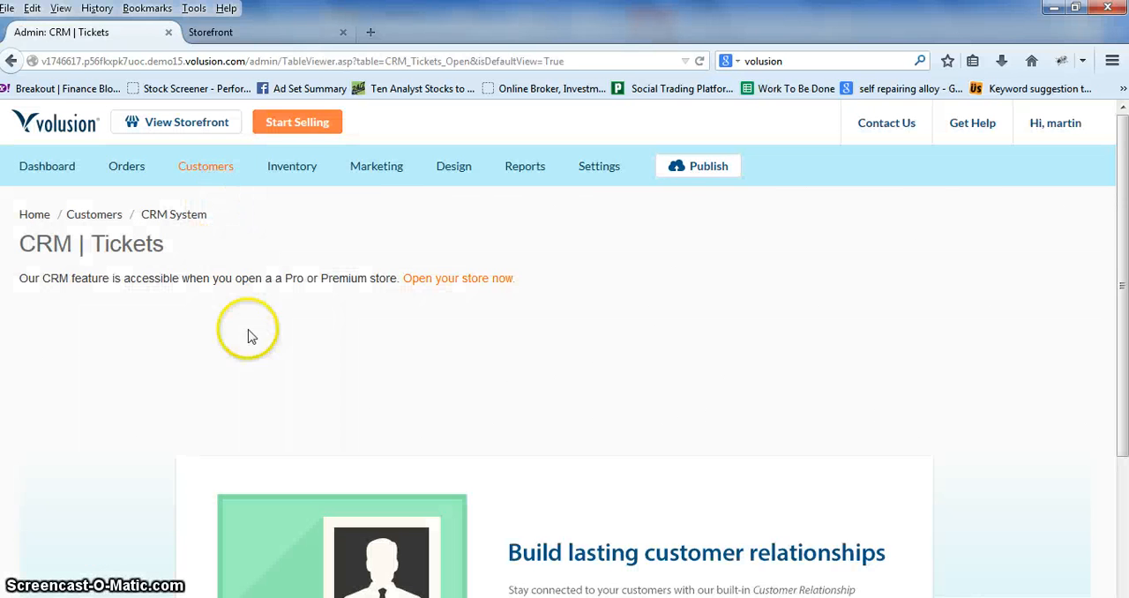
pyautogui.scroll(-3, 69, 362)
pyautogui.scroll(3, 217, 294)
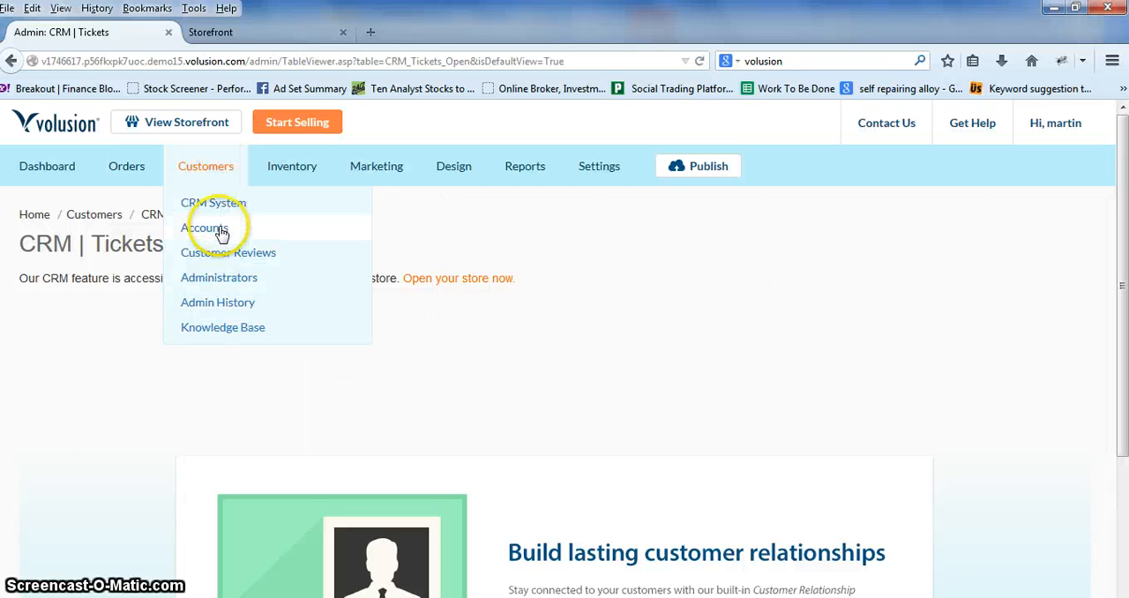
pyautogui.click(222, 231)
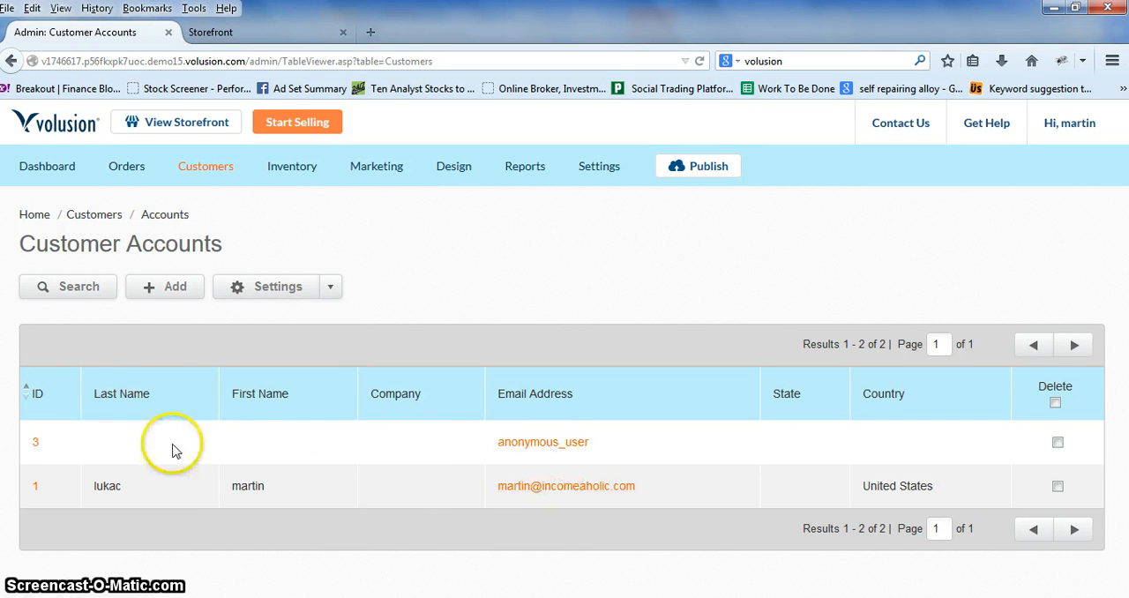
pyautogui.moveTo(228, 171)
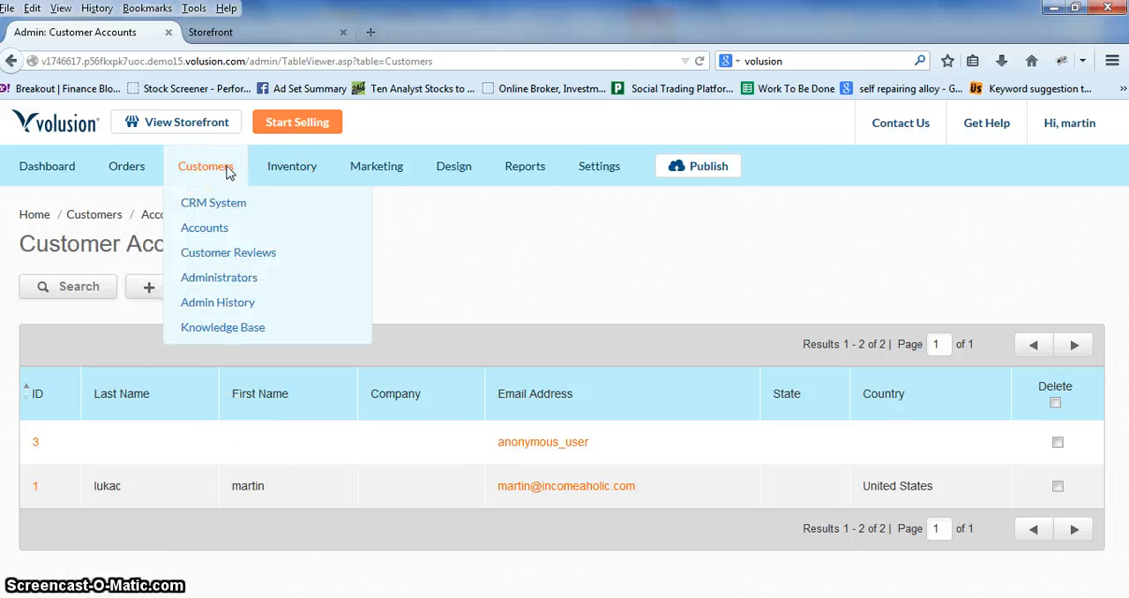
# Step: Open the Inventory section's Import/Export page and review the Data Import options
pyautogui.click(295, 169)
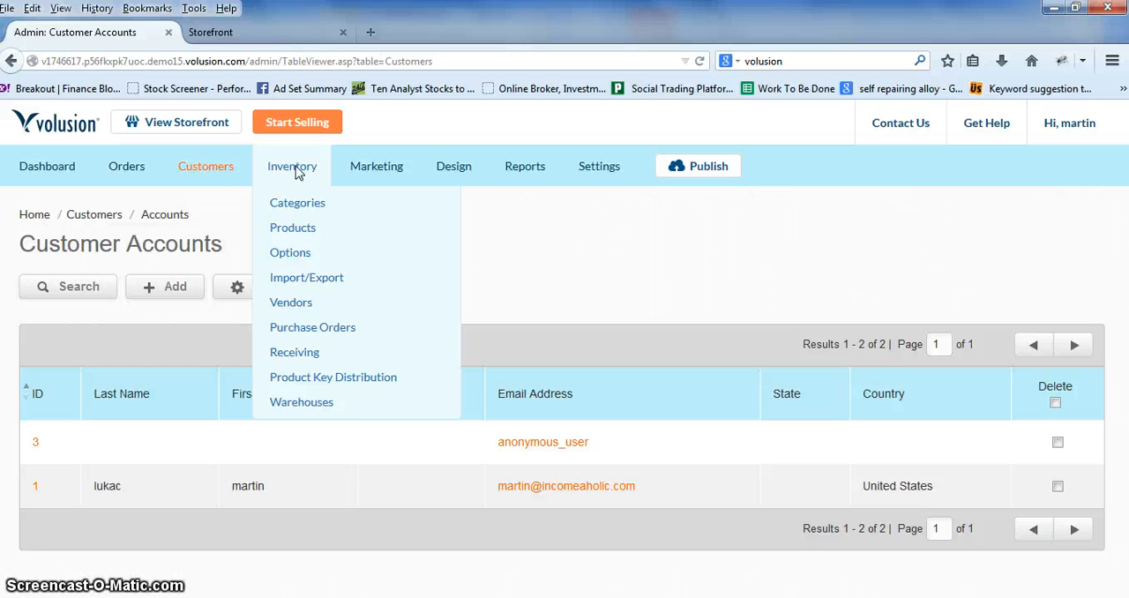
pyautogui.click(295, 176)
pyautogui.click(293, 229)
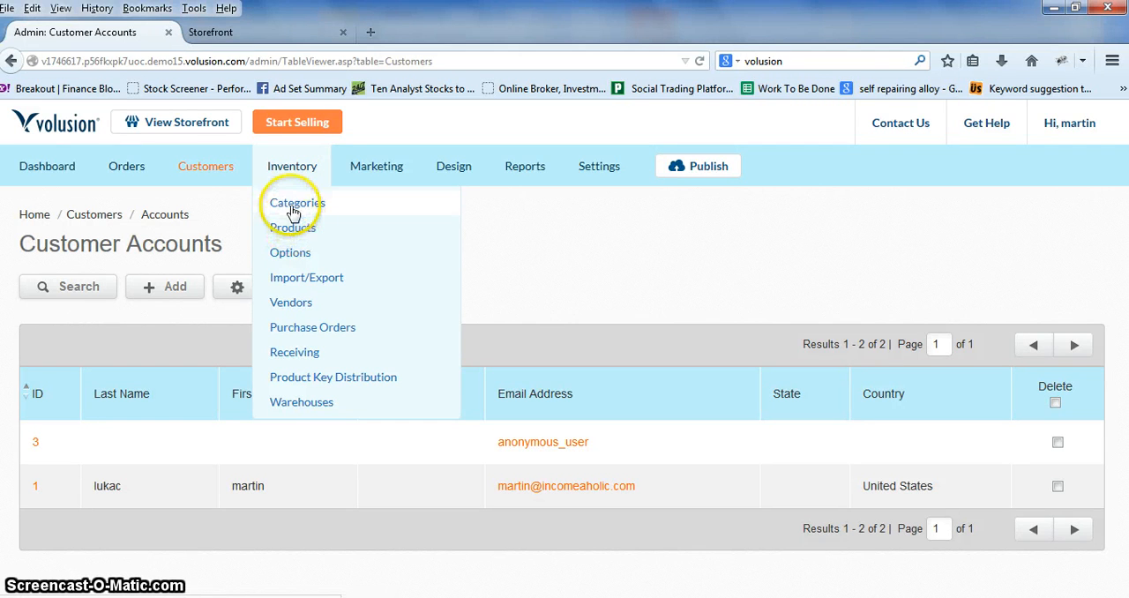
pyautogui.click(306, 287)
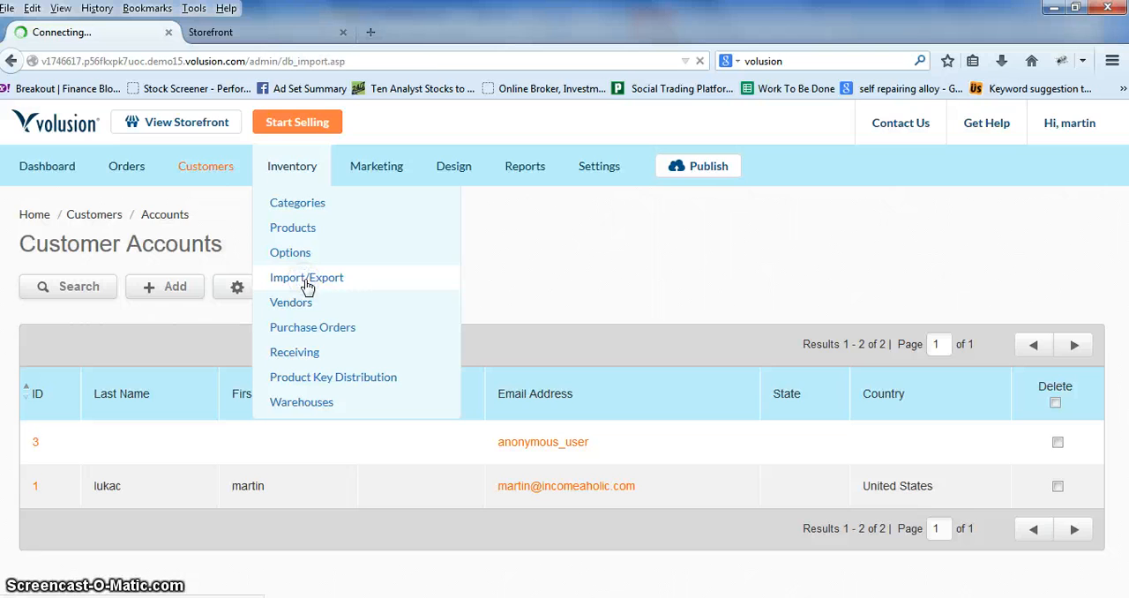
pyautogui.scroll(-1, 50, 341)
pyautogui.scroll(-1, 51, 347)
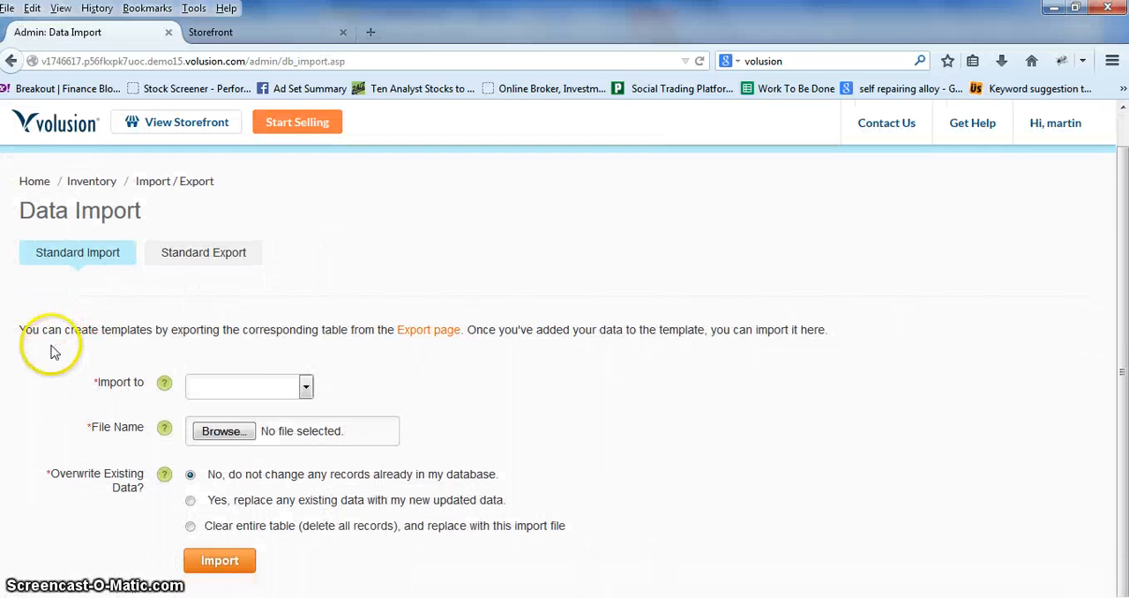
pyautogui.scroll(1, 257, 365)
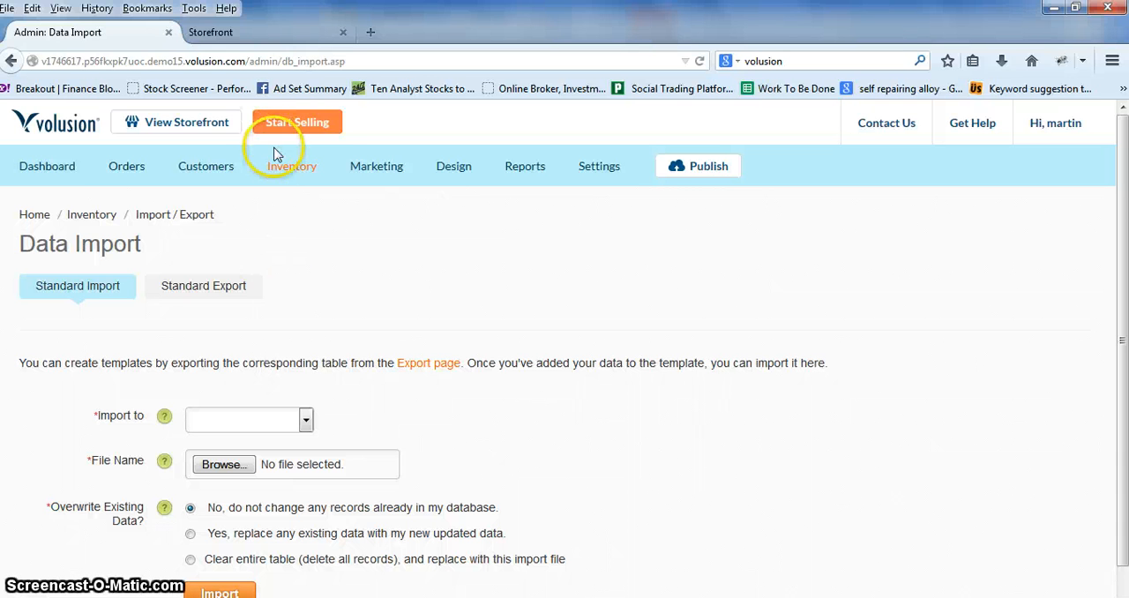
# Step: Open the Inventory section's Products page and review the product list
pyautogui.moveTo(277, 159)
pyautogui.click(288, 232)
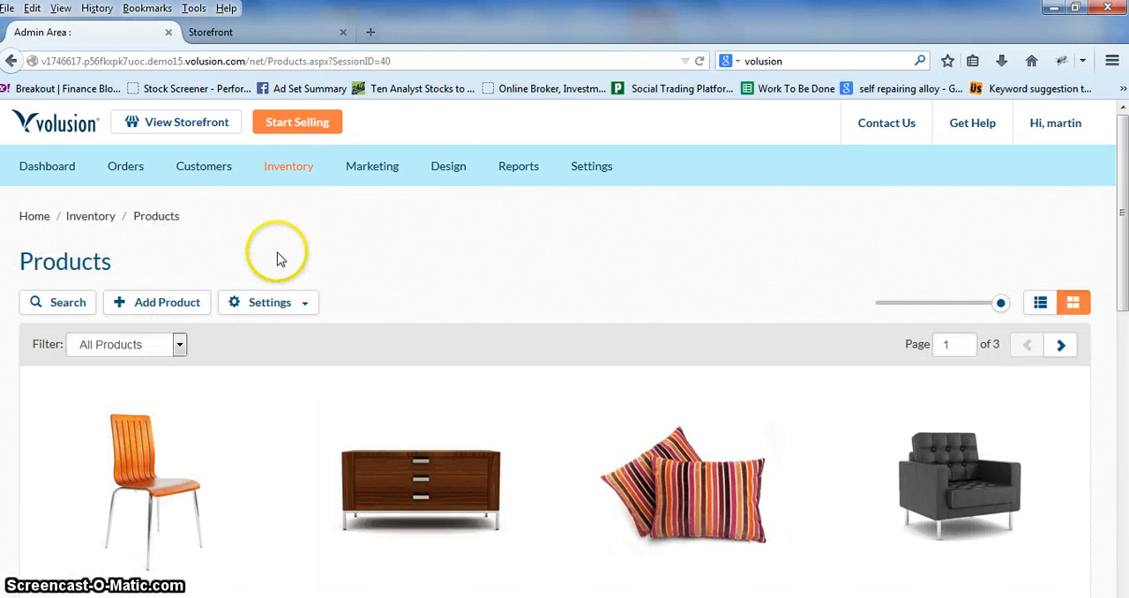
pyautogui.scroll(-2, 264, 274)
pyautogui.scroll(2, 221, 305)
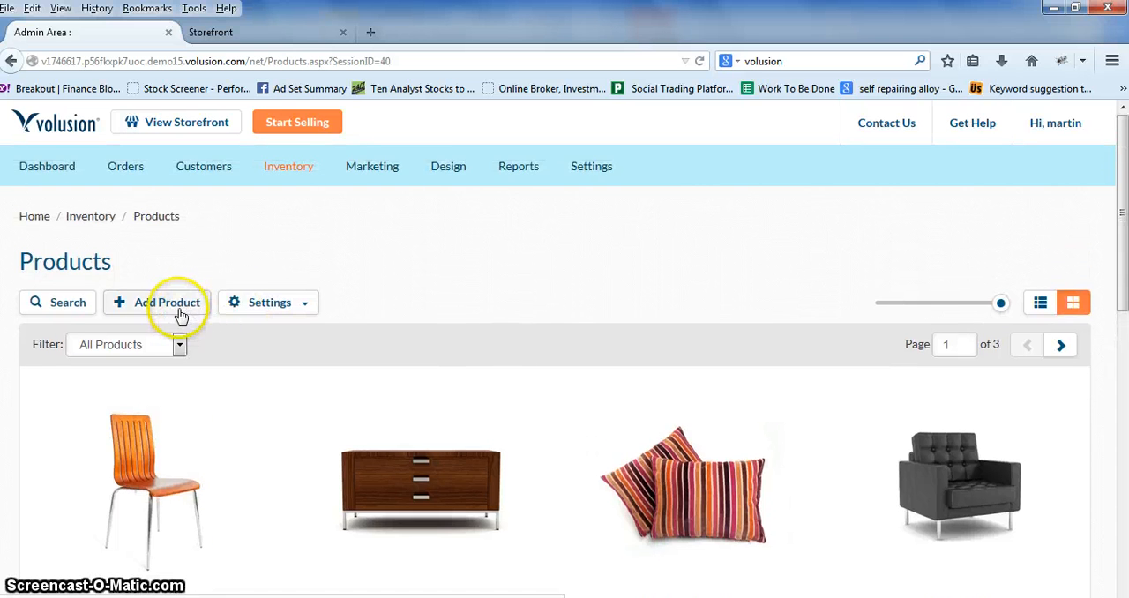
pyautogui.scroll(-2, 39, 339)
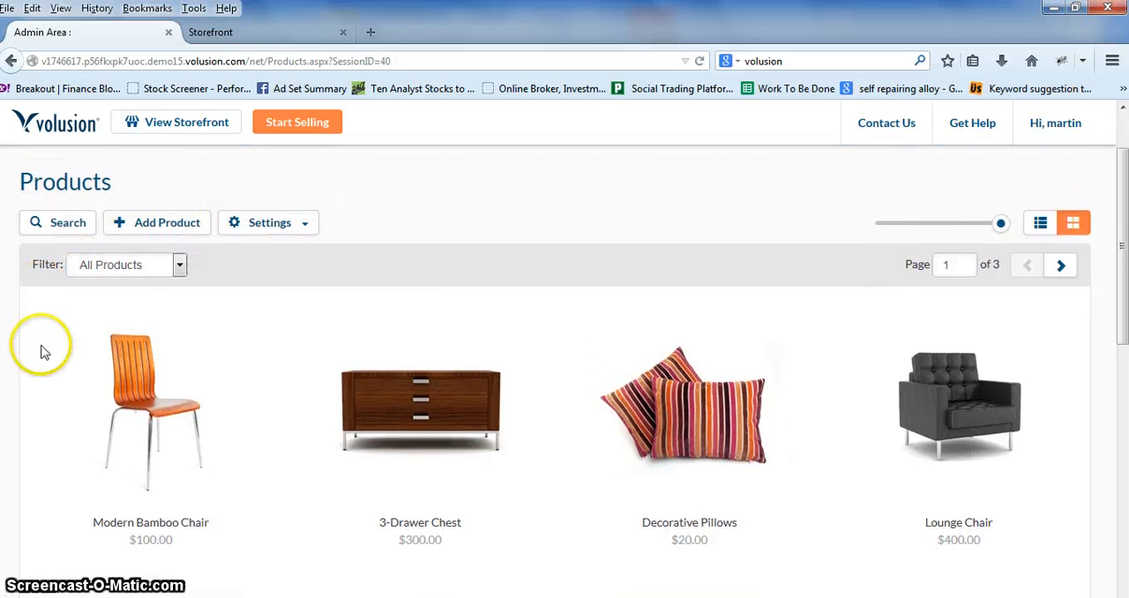
pyautogui.scroll(-2, 41, 348)
pyautogui.moveTo(139, 335)
pyautogui.scroll(3, 137, 335)
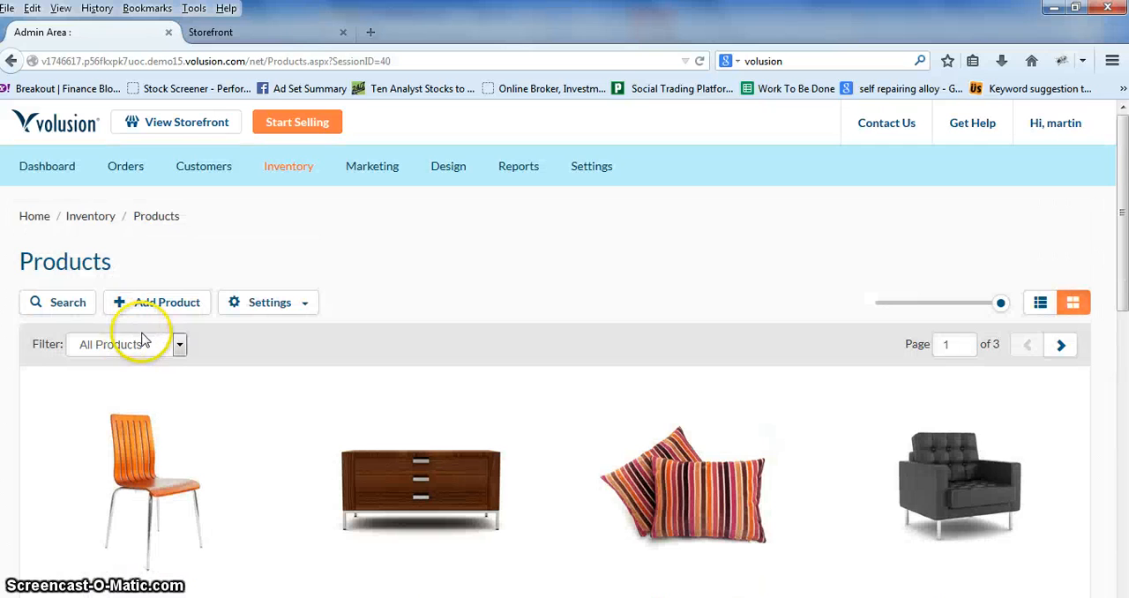
# Step: Start adding a new product and enter test as both its name and its code
pyautogui.click(161, 310)
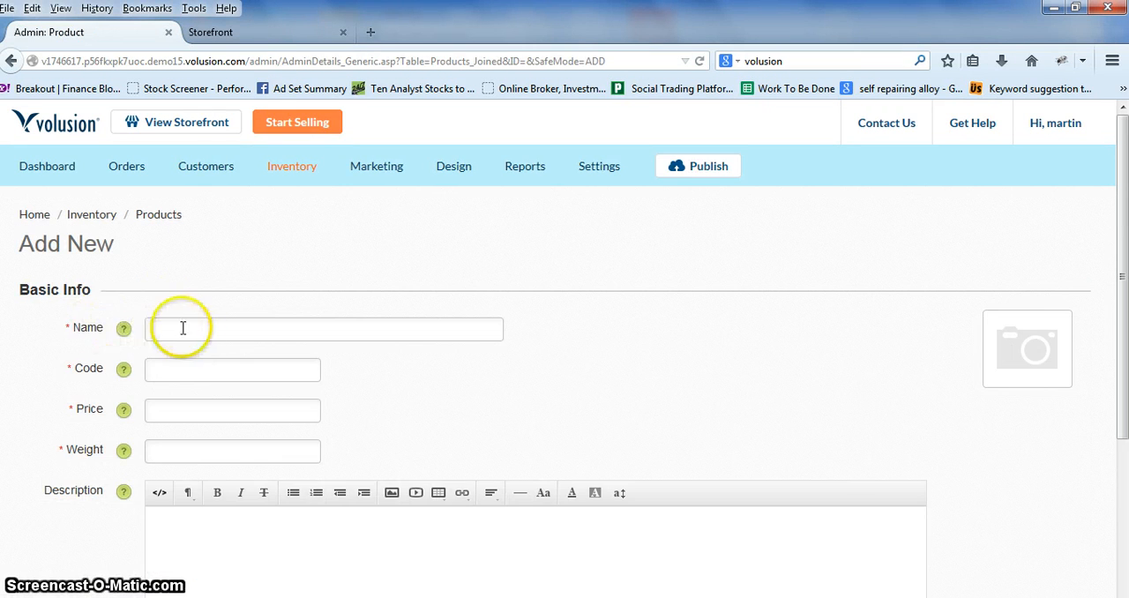
pyautogui.click(190, 328)
pyautogui.write('ts')
pyautogui.click(190, 327)
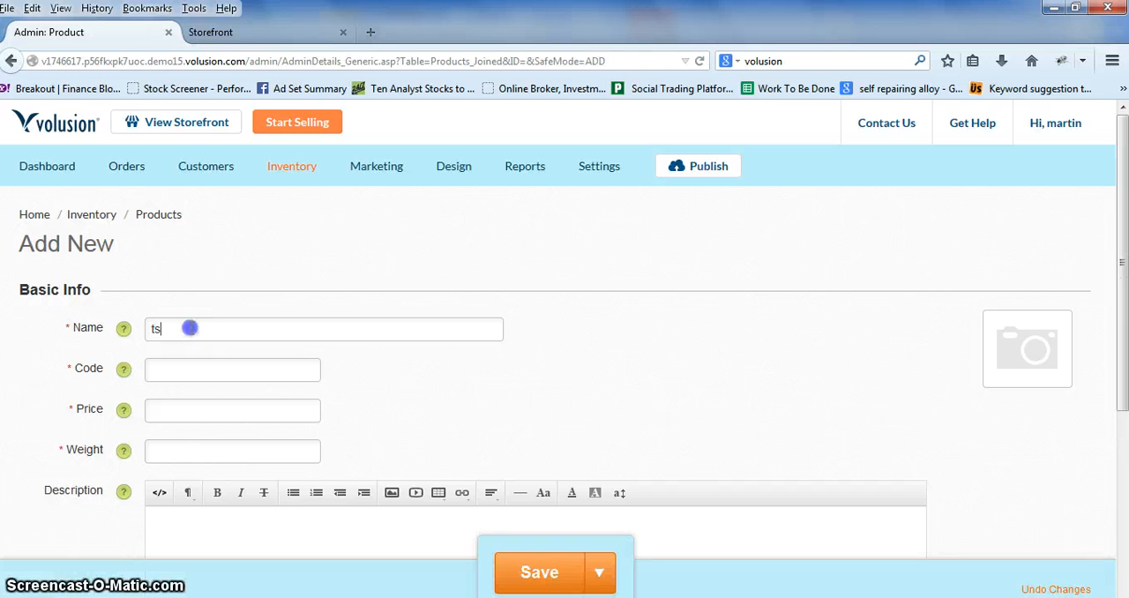
pyautogui.click(215, 361)
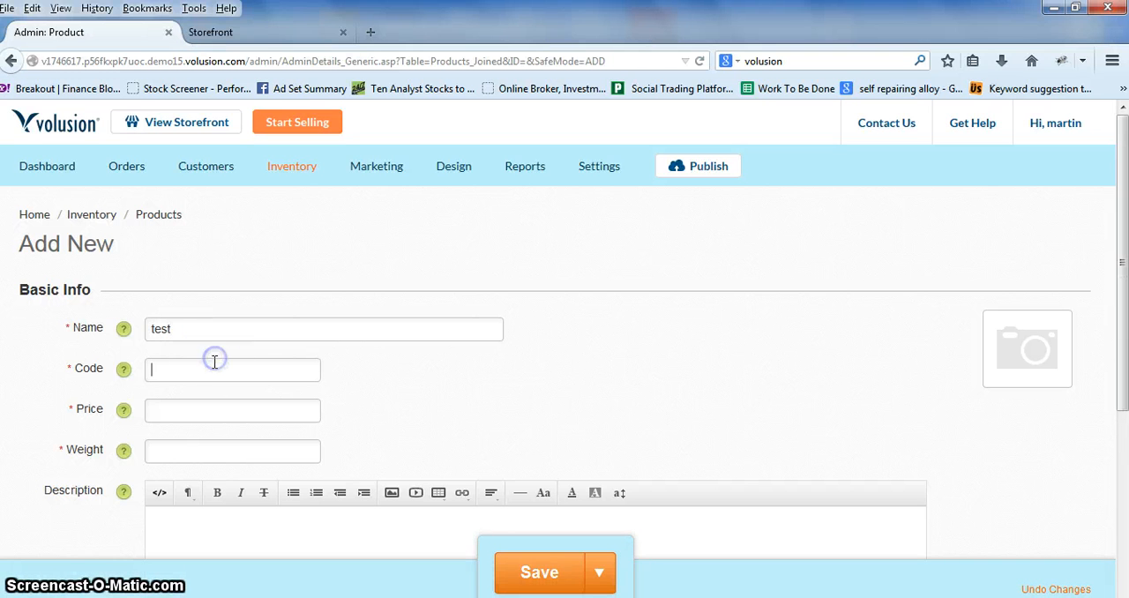
pyautogui.write('test')
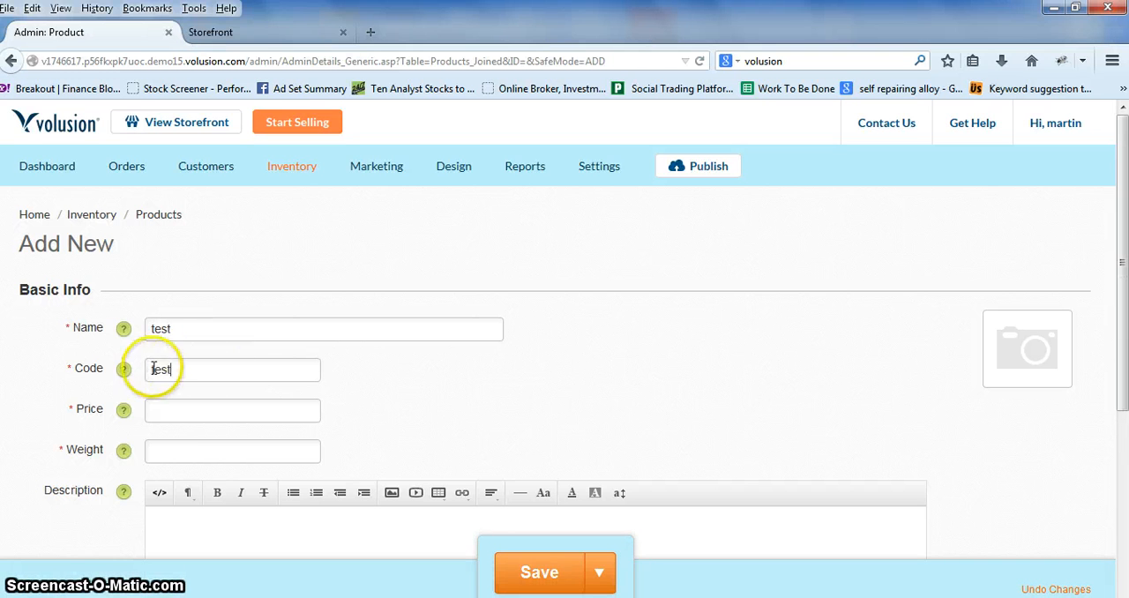
# Step: Extend the new product's code to test-SKU1234
pyautogui.click(104, 371)
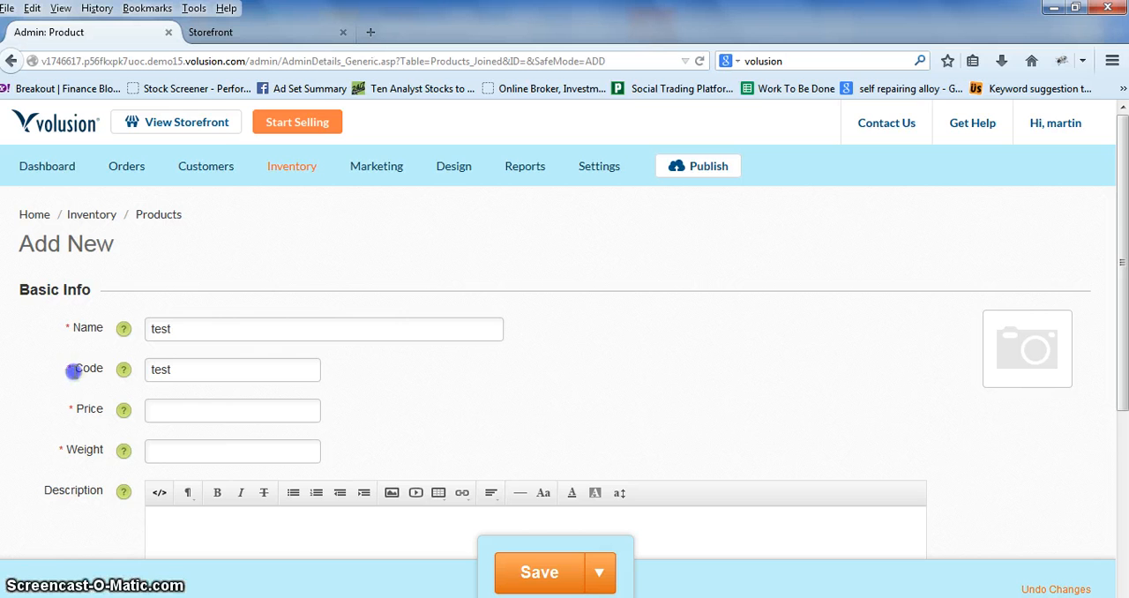
pyautogui.moveTo(72, 370); pyautogui.dragTo(99, 371)
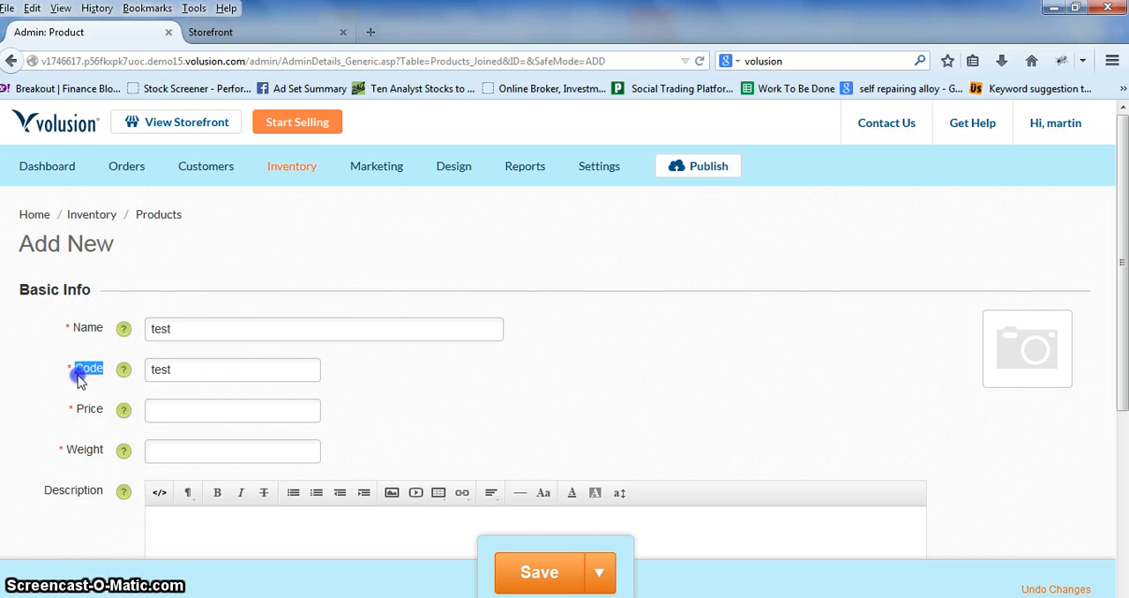
pyautogui.click(185, 368)
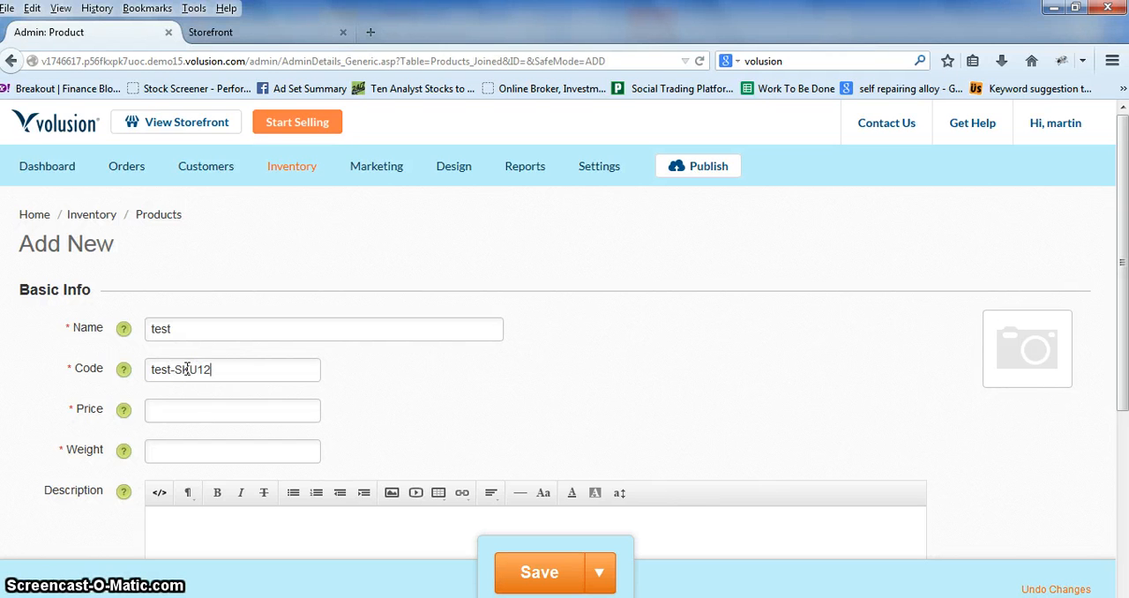
pyautogui.click(156, 371)
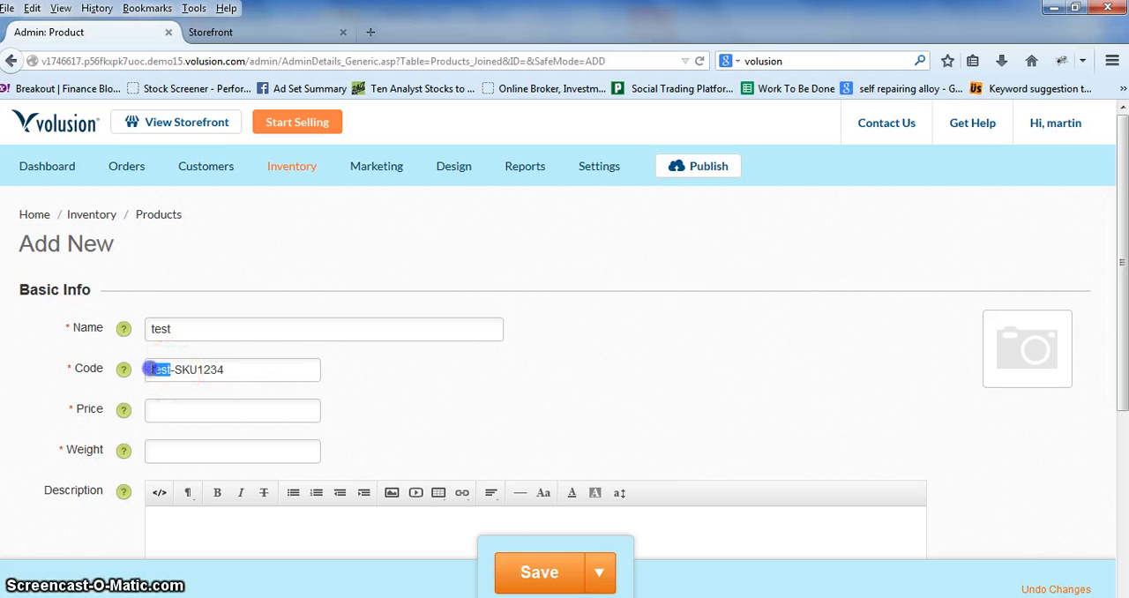
pyautogui.moveTo(257, 371); pyautogui.dragTo(149, 369)
pyautogui.click(194, 368)
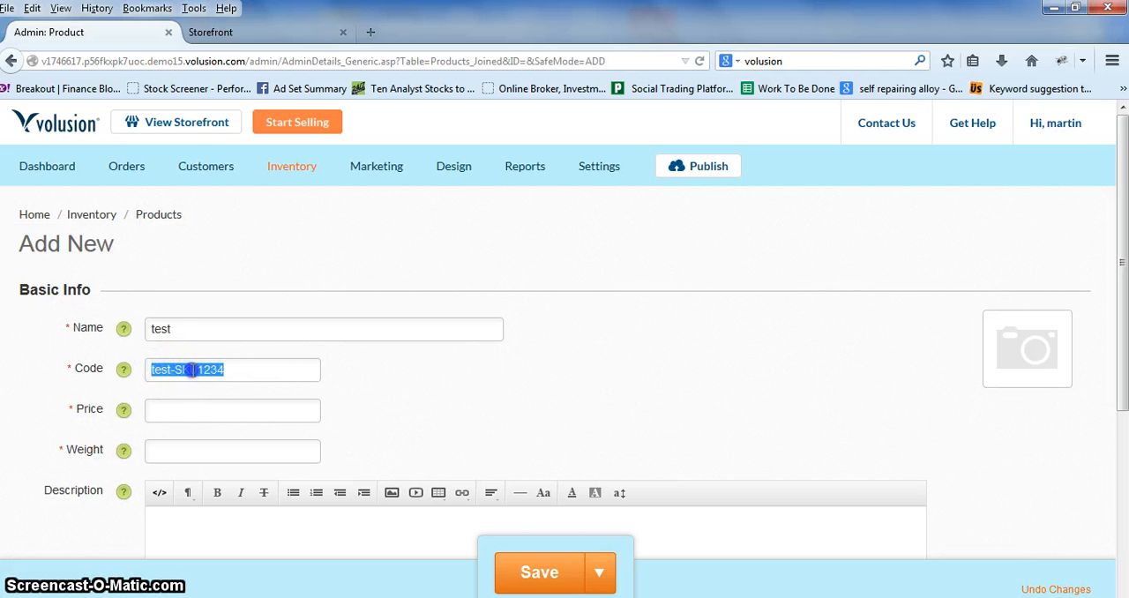
# Step: Set the new product's price to 19.99 and its weight to 2
pyautogui.click(196, 407)
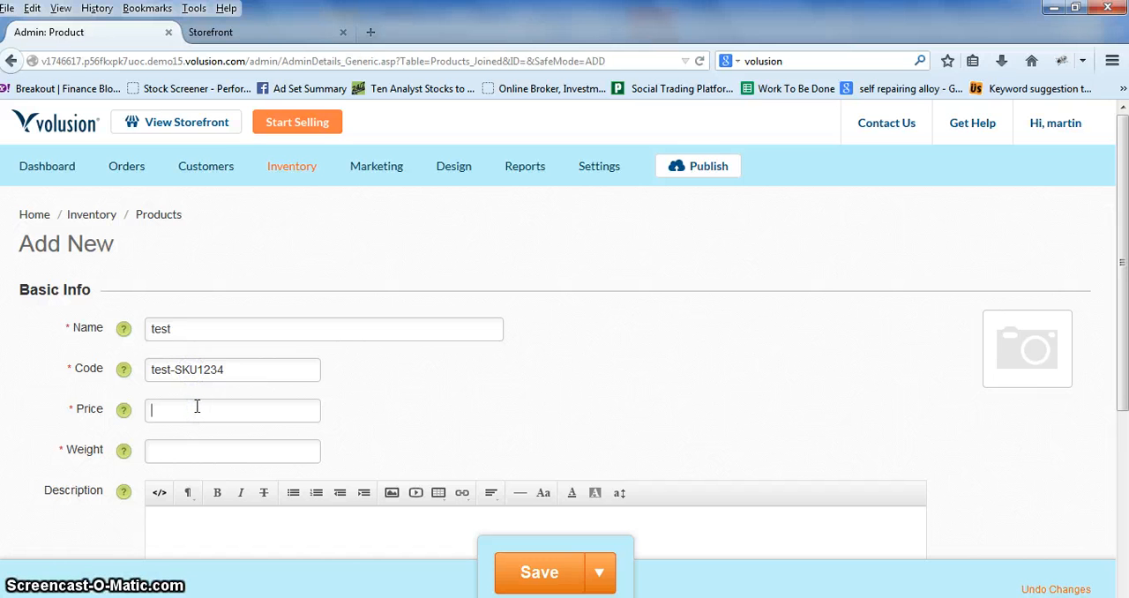
pyautogui.click(194, 449)
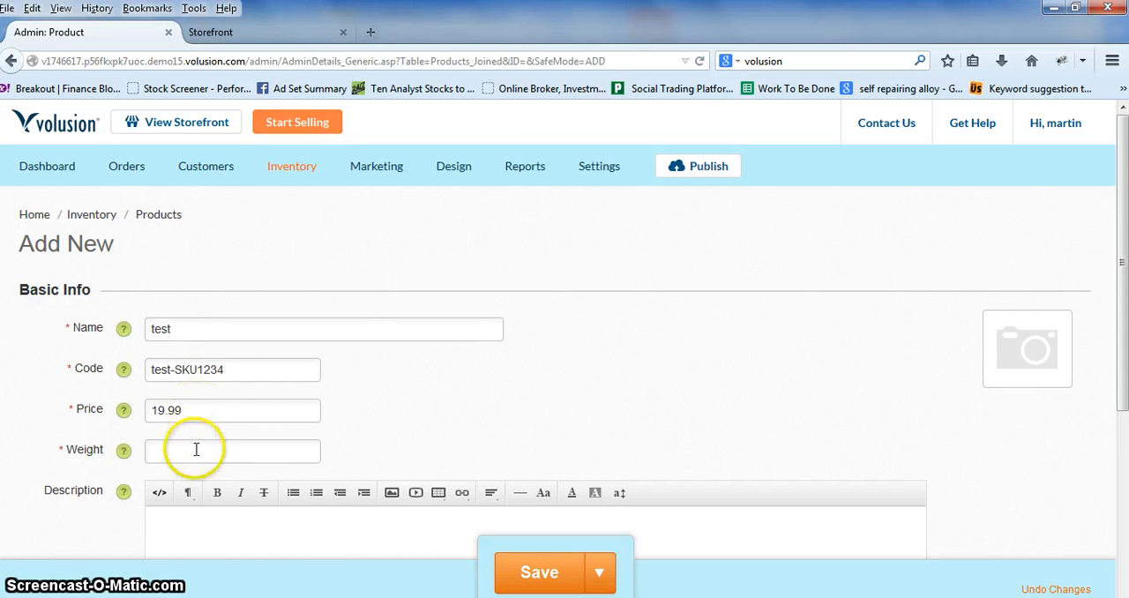
pyautogui.write('2')
pyautogui.click(365, 409)
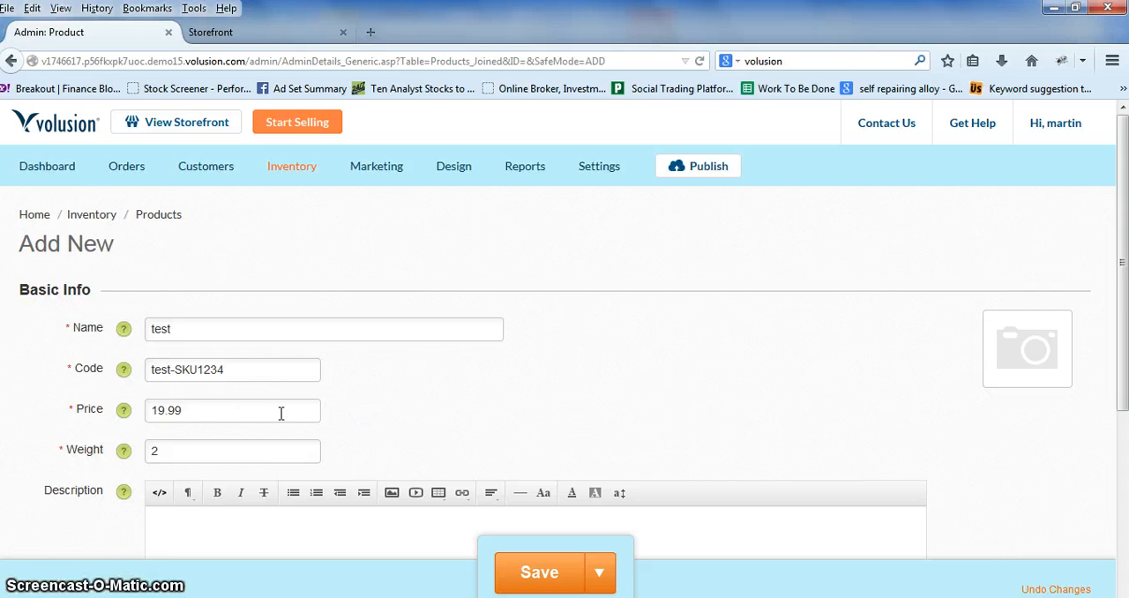
pyautogui.scroll(-2, 282, 411)
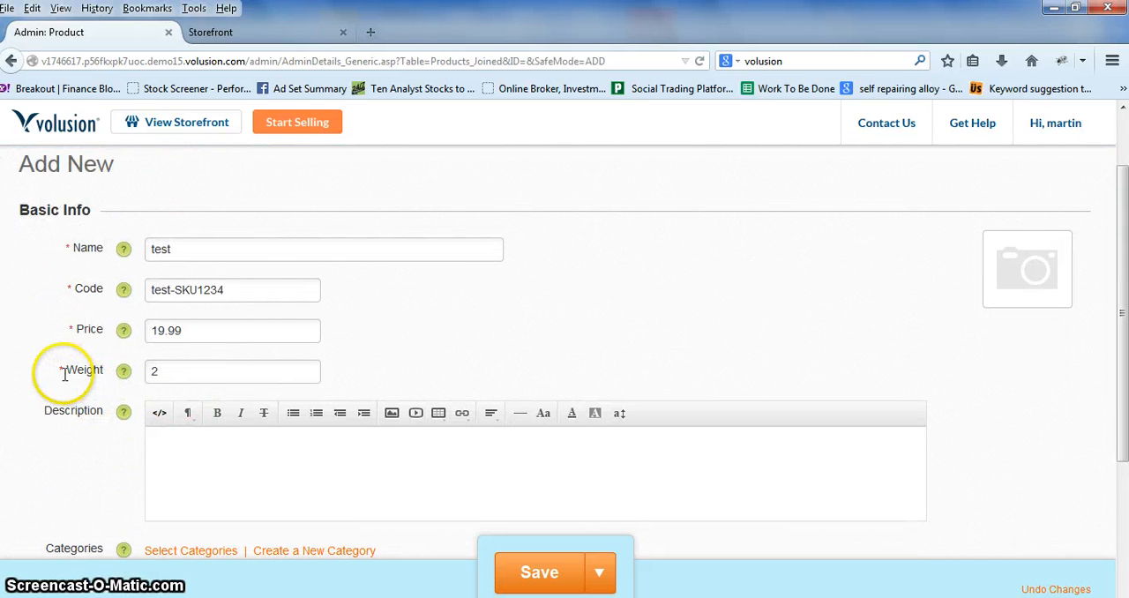
pyautogui.click(129, 374)
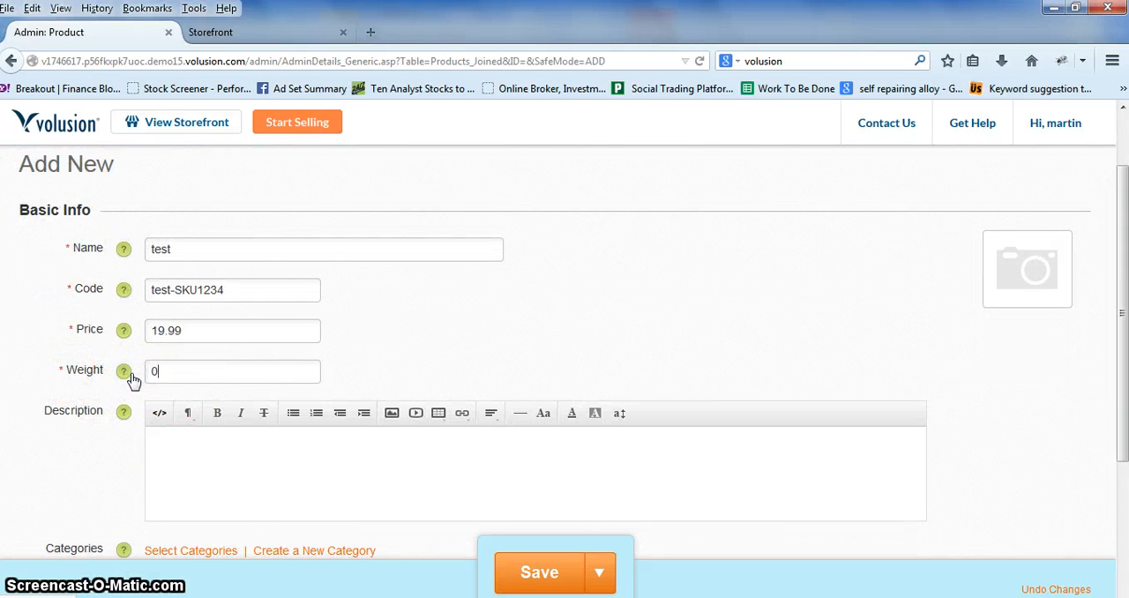
pyautogui.doubleClick(154, 374)
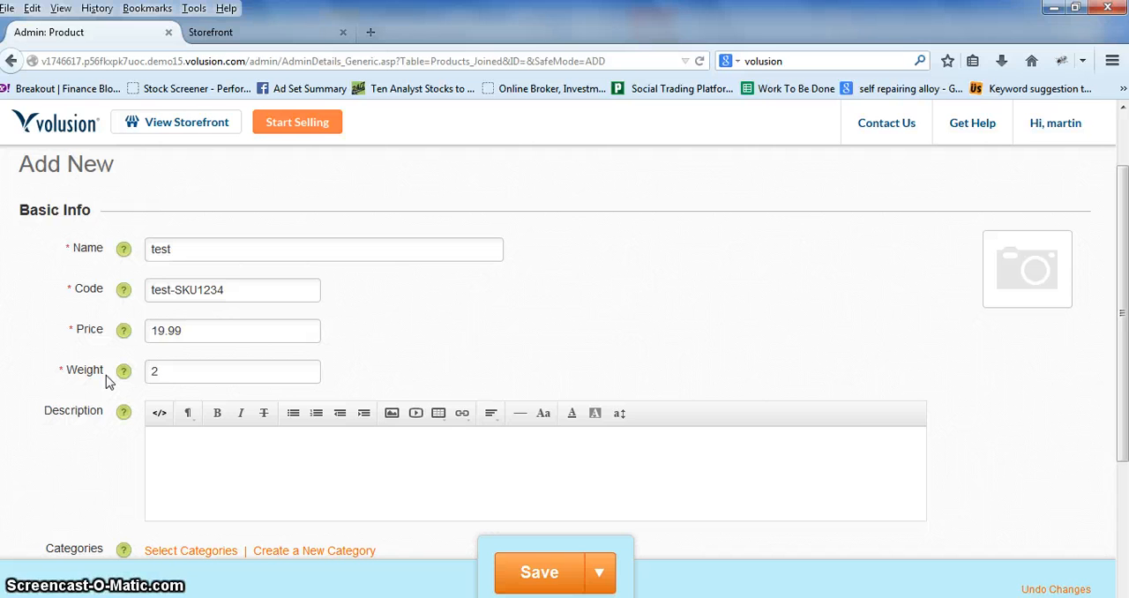
# Step: Enter "decription." as the new product's description
pyautogui.scroll(-2, 108, 379)
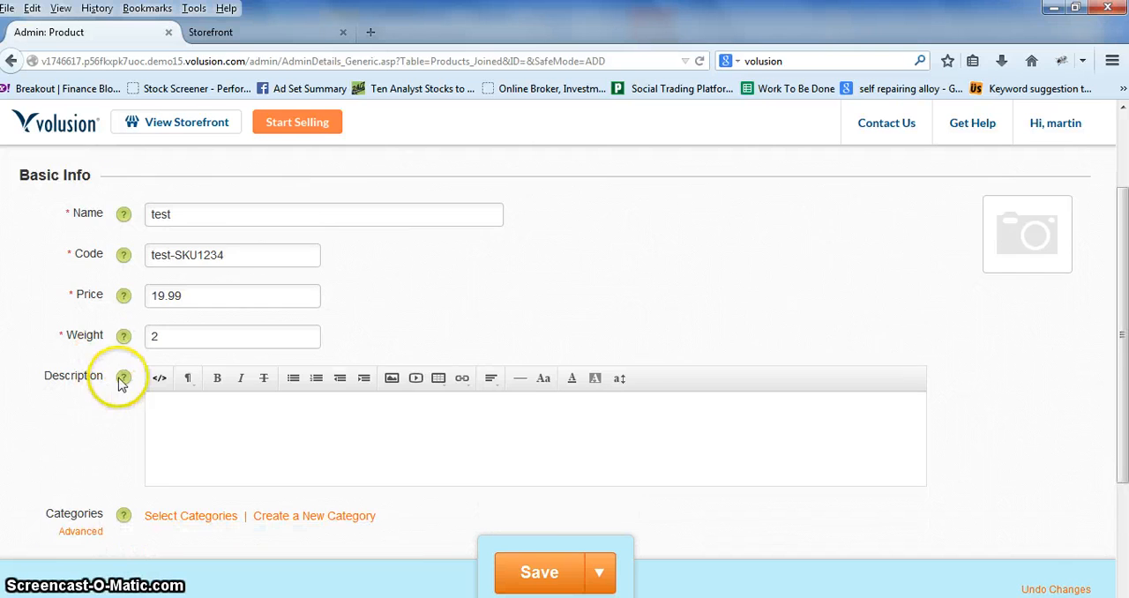
pyautogui.click(175, 378)
pyautogui.write('decription.')
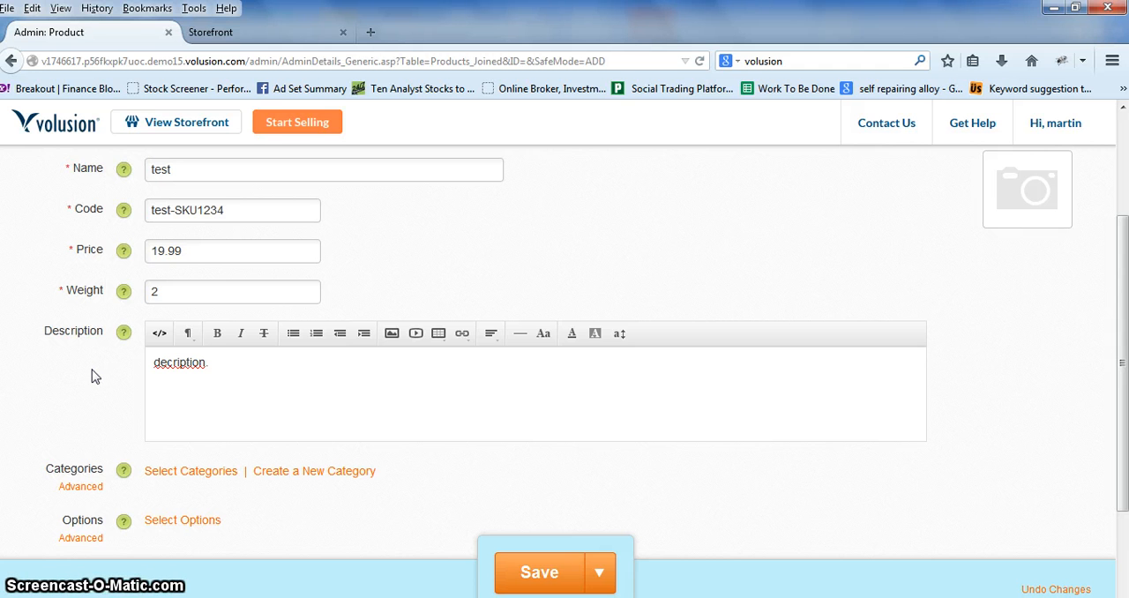
# Step: Create a new product category named test, shown in Nav Menu 1, with the new product added to it
pyautogui.scroll(-2, 81, 375)
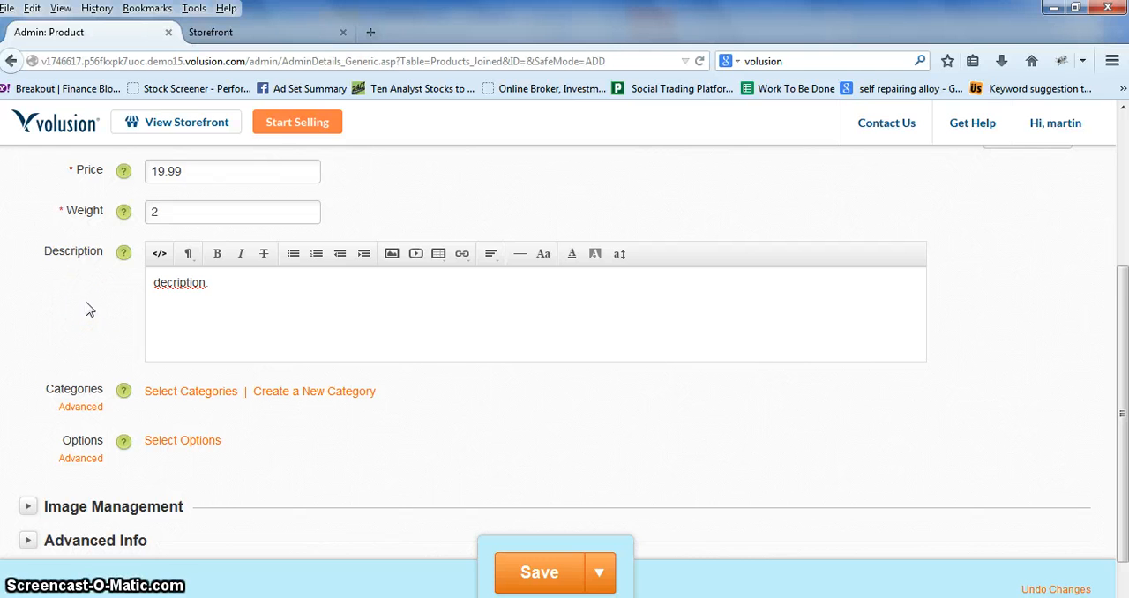
pyautogui.scroll(-1, 85, 309)
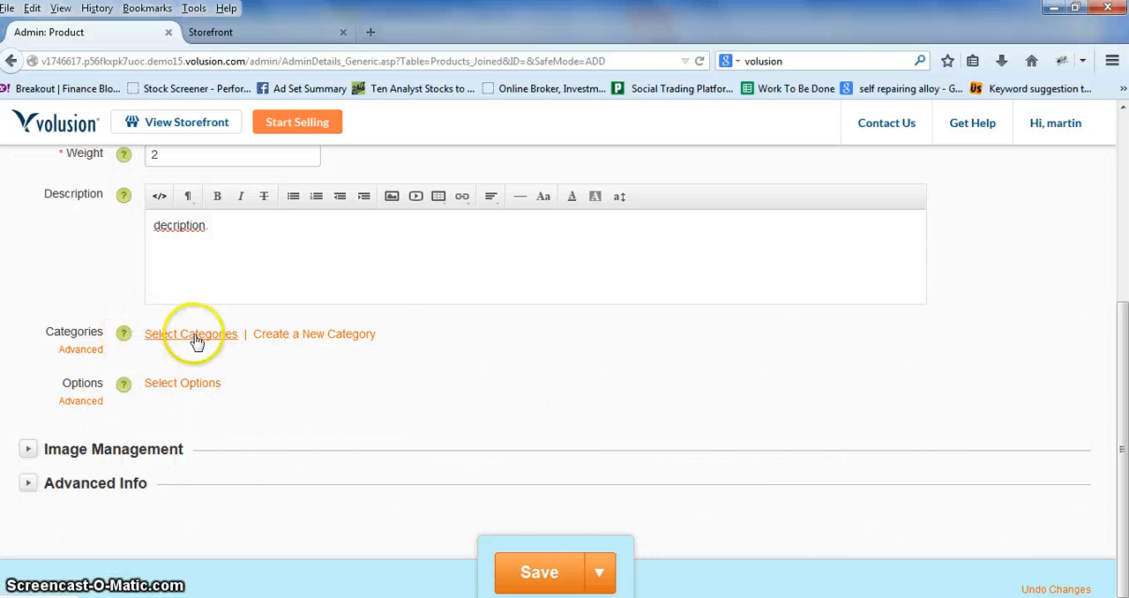
pyautogui.click(338, 340)
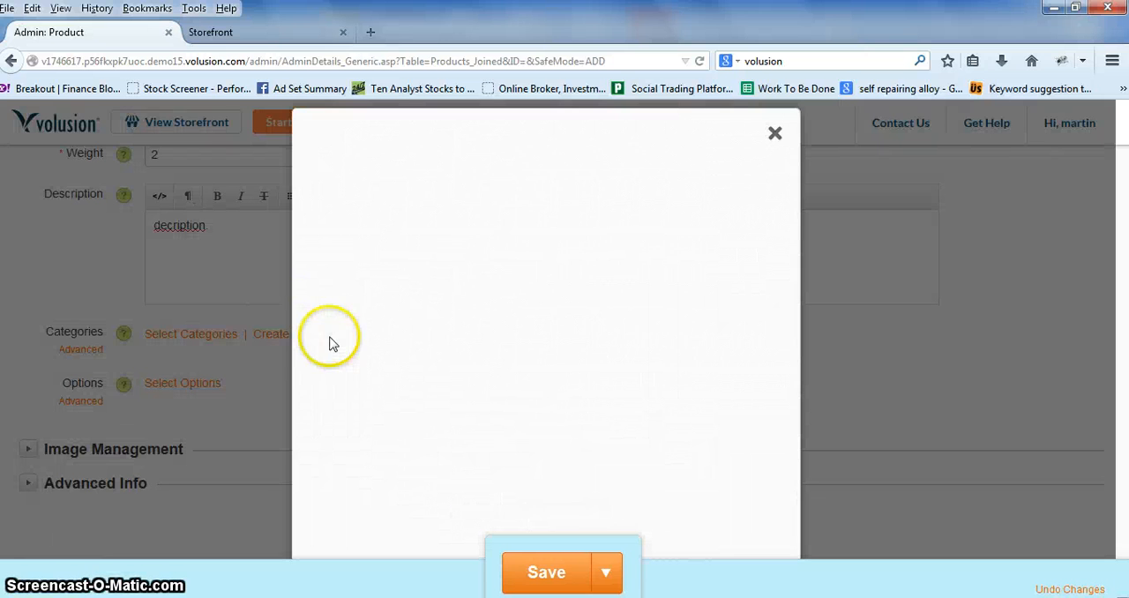
pyautogui.click(503, 199)
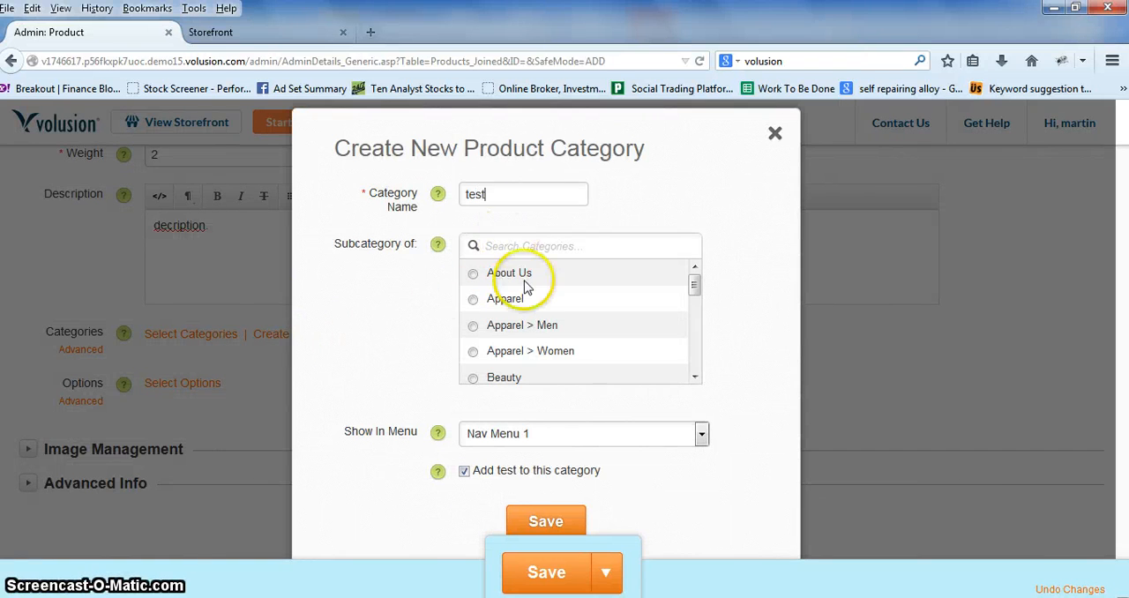
pyautogui.click(509, 440)
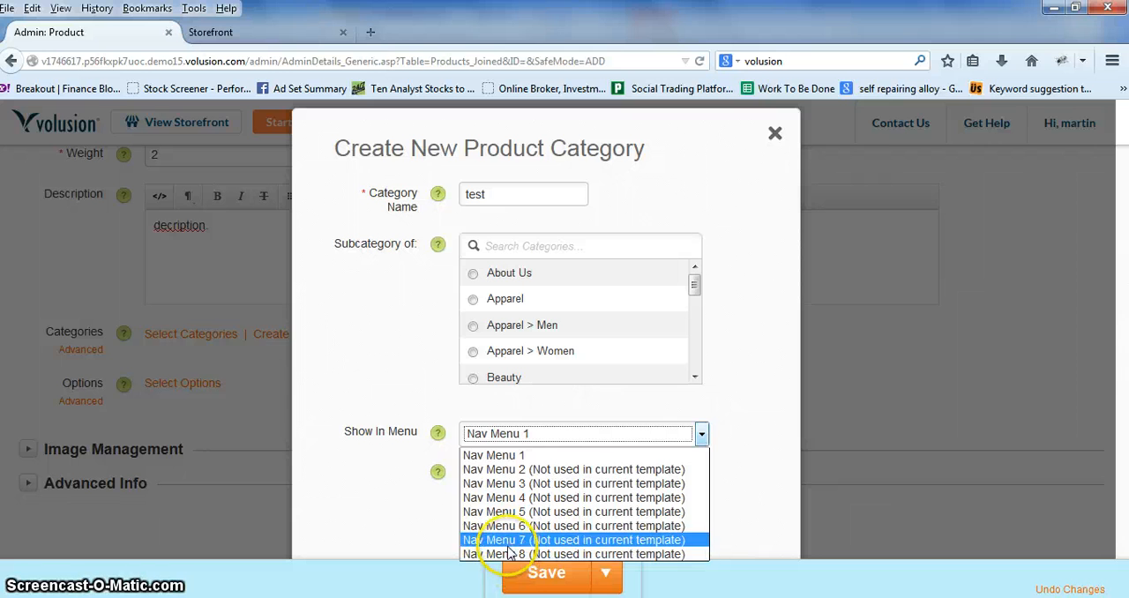
pyautogui.click(533, 456)
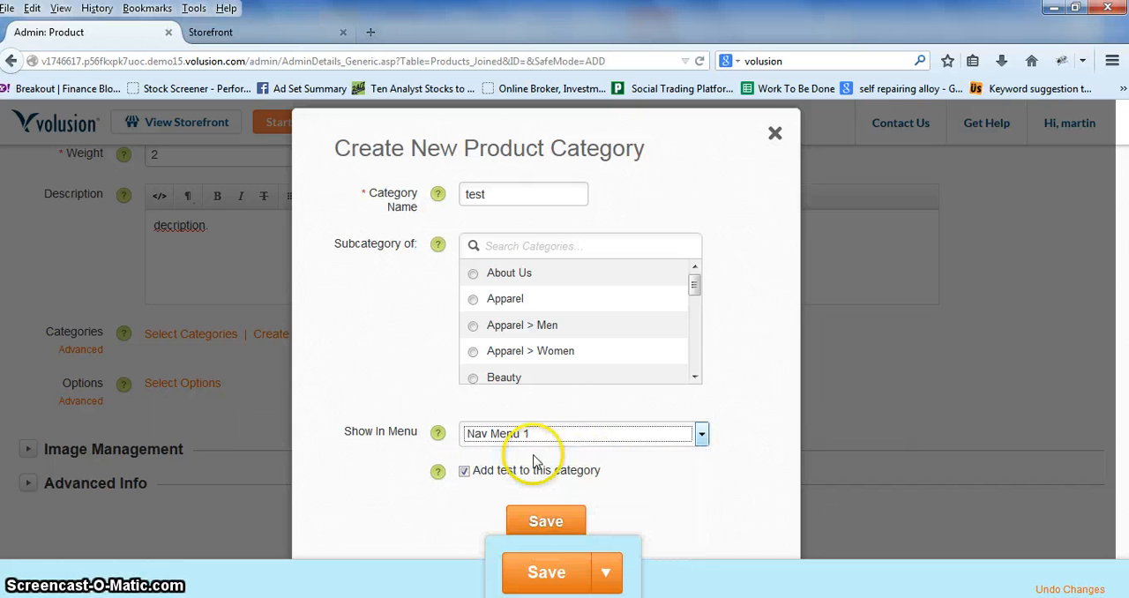
pyautogui.click(549, 522)
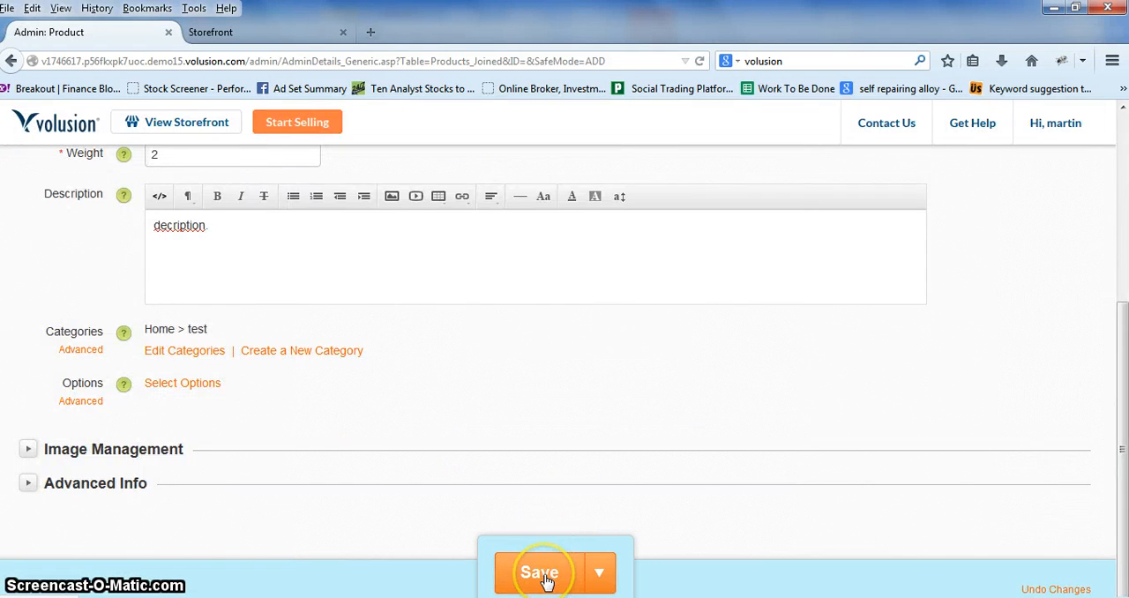
# Step: Save the new test product, check its saved details and open the live storefront
pyautogui.click(545, 574)
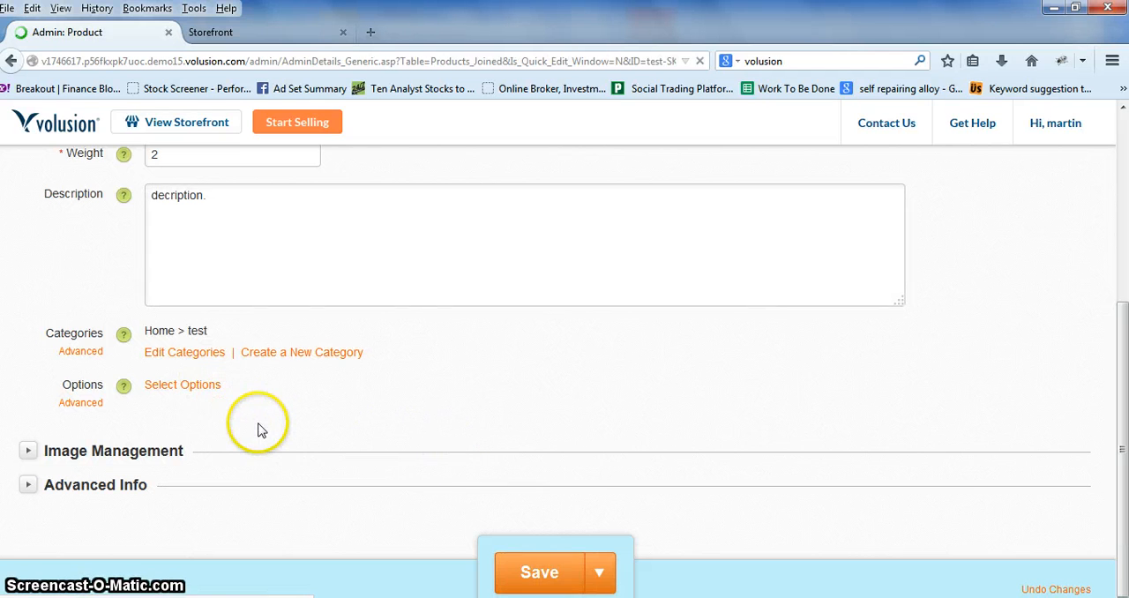
pyautogui.scroll(-5, 381, 431)
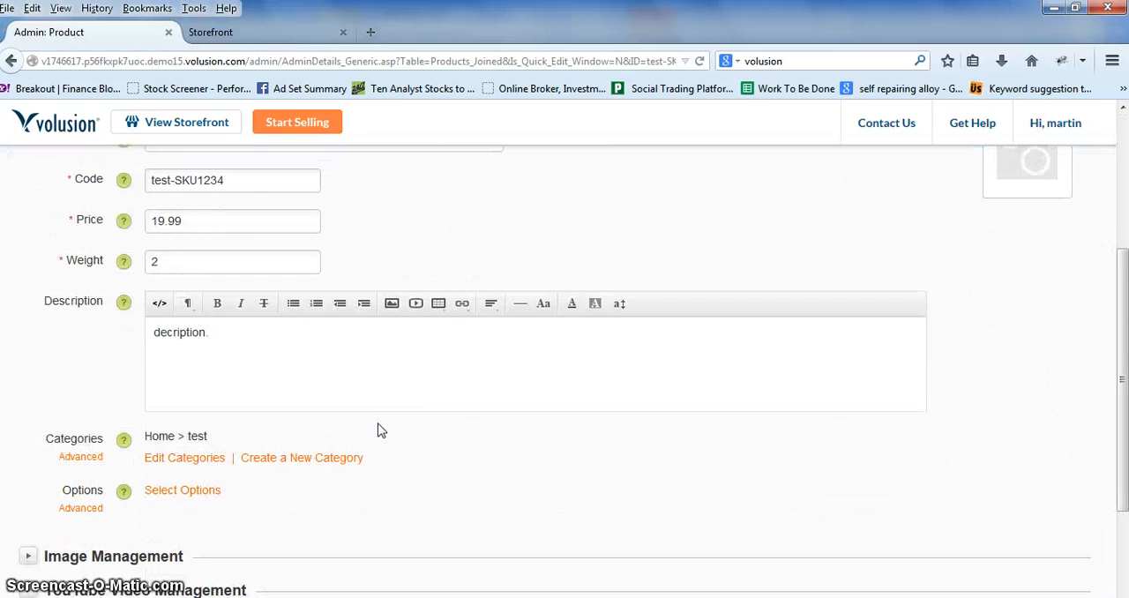
pyautogui.scroll(3, 381, 430)
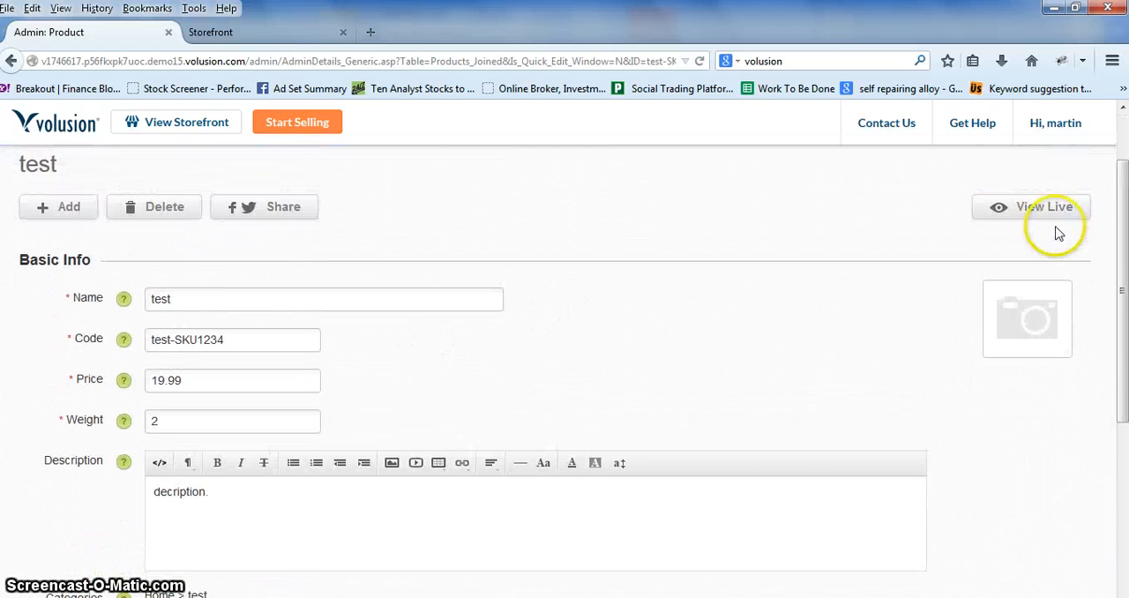
pyautogui.click(1030, 212)
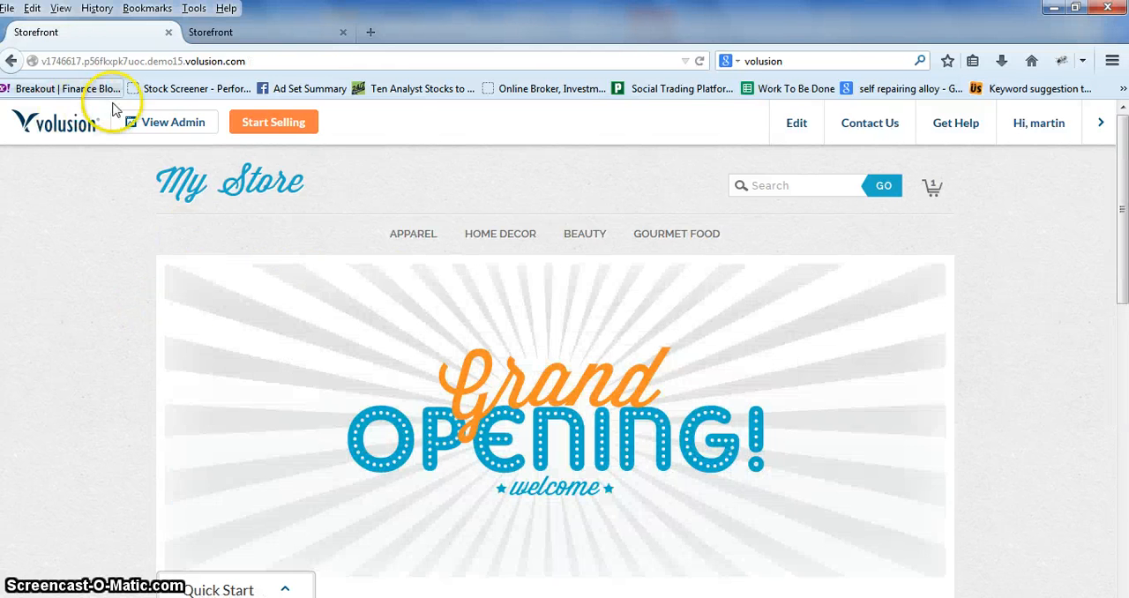
# Step: Return to the admin area and view the Nav Menu 1 list on the Inventory section's Categories page
pyautogui.click(152, 120)
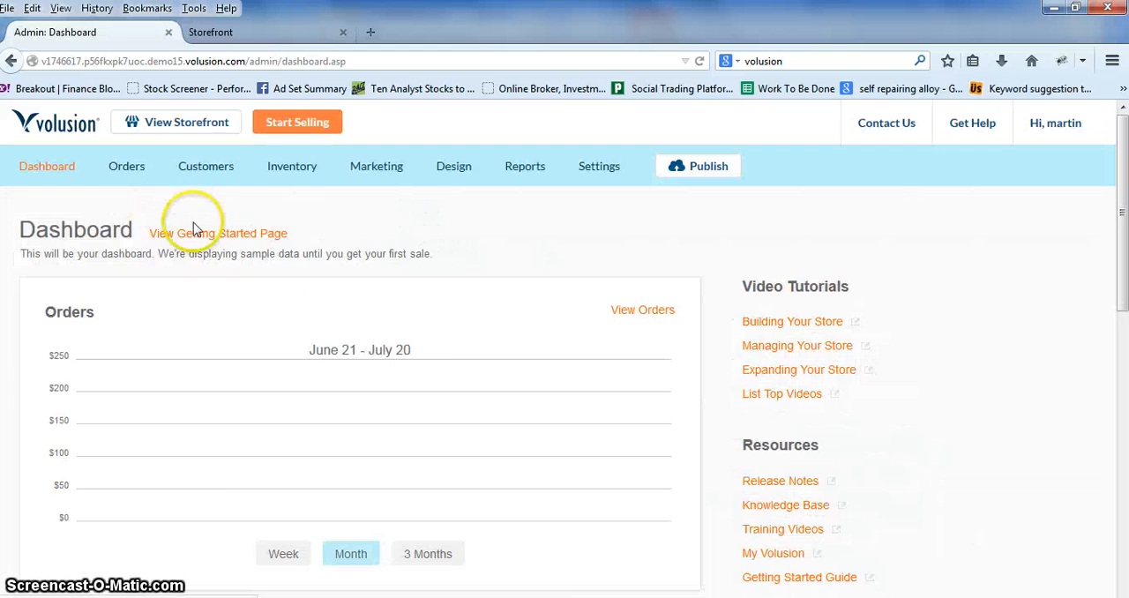
pyautogui.moveTo(290, 180)
pyautogui.click(298, 204)
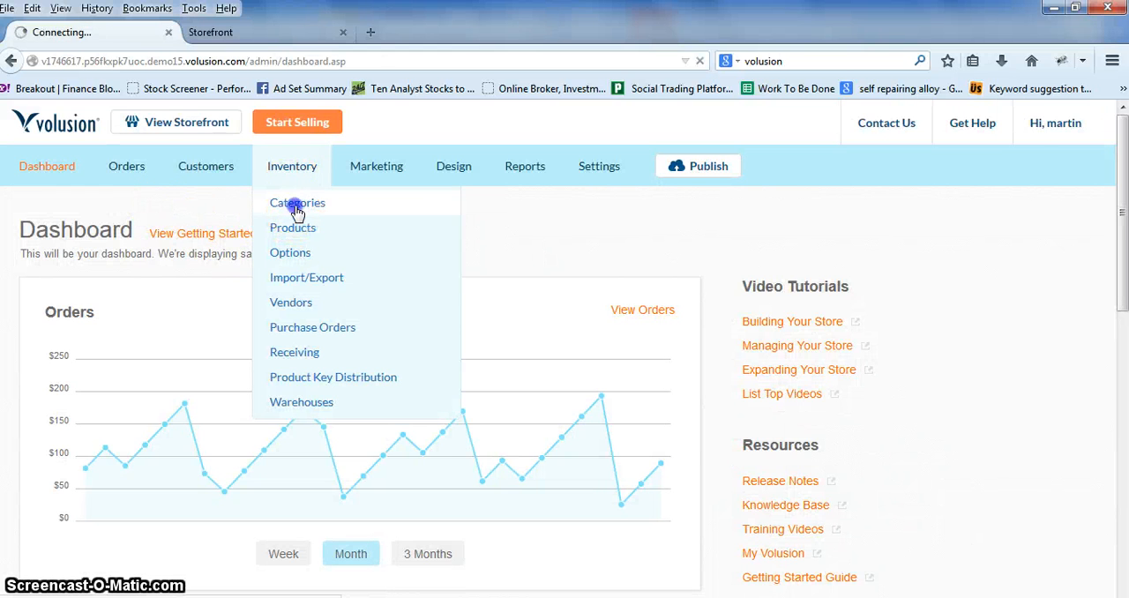
pyautogui.scroll(-1, 235, 300)
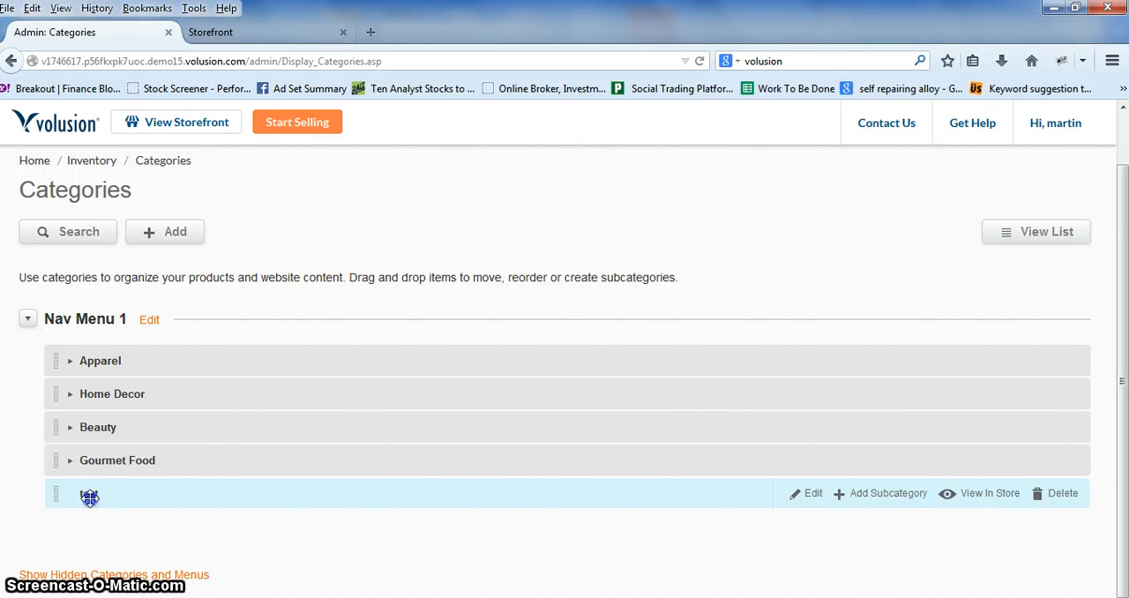
# Step: Move the test category between Beauty and Gourmet Food in Nav Menu 1 and check it in the live storefront
pyautogui.moveTo(89, 497); pyautogui.dragTo(92, 455)
pyautogui.click(71, 465)
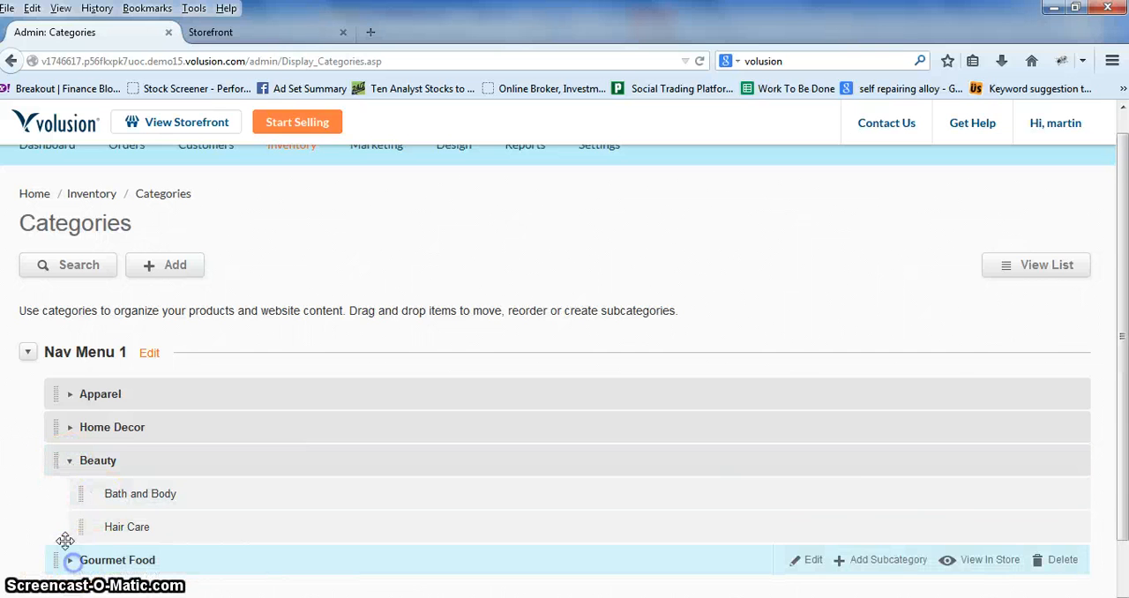
pyautogui.click(71, 560)
pyautogui.scroll(-3, 51, 502)
pyautogui.moveTo(95, 503); pyautogui.dragTo(93, 391)
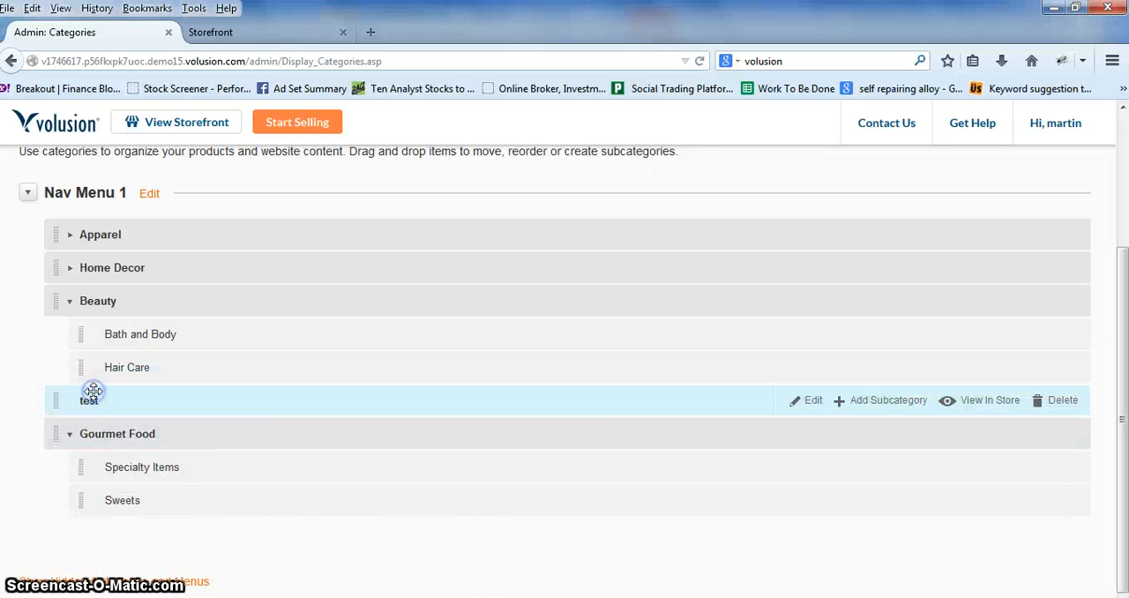
pyautogui.click(238, 32)
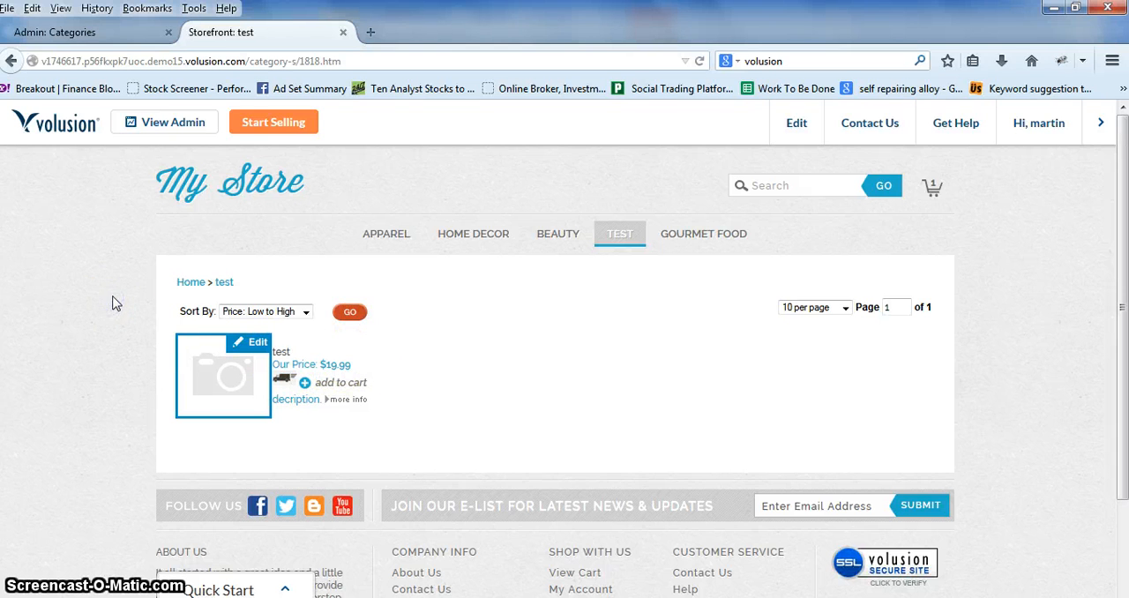
# Step: Return to the admin area, open the Inventory section's Products page and view the available product filters
pyautogui.click(92, 33)
pyautogui.moveTo(290, 177)
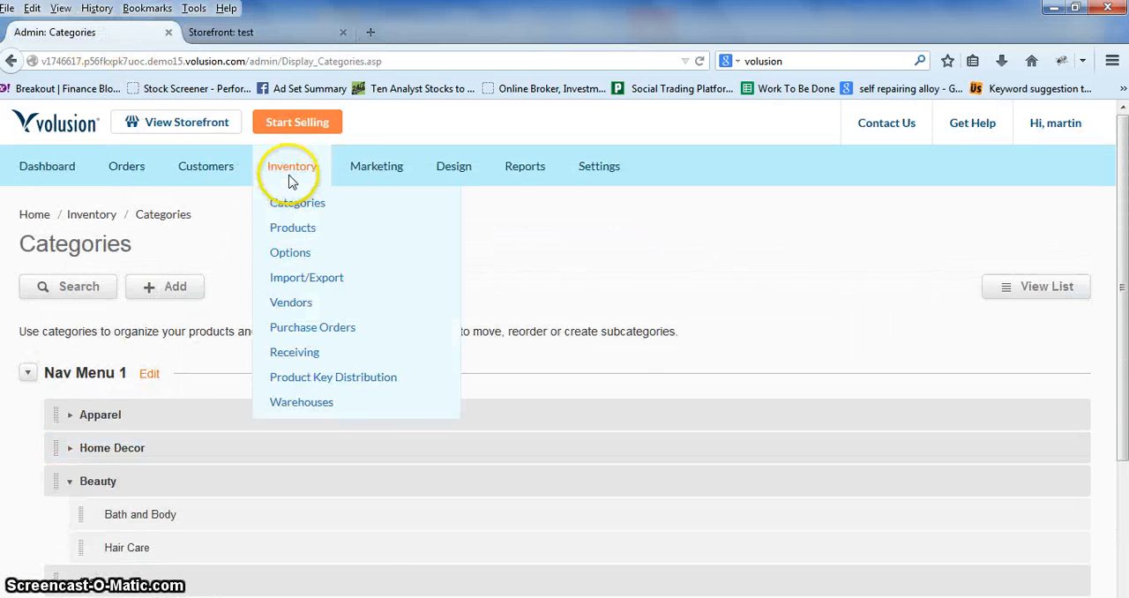
pyautogui.click(292, 228)
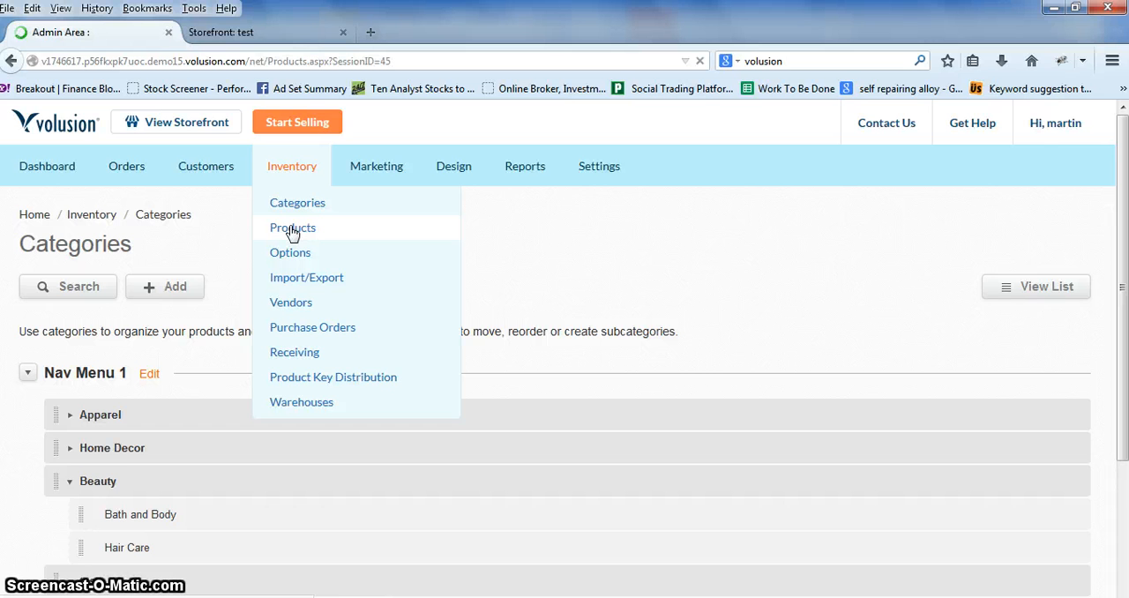
pyautogui.scroll(-3, 49, 410)
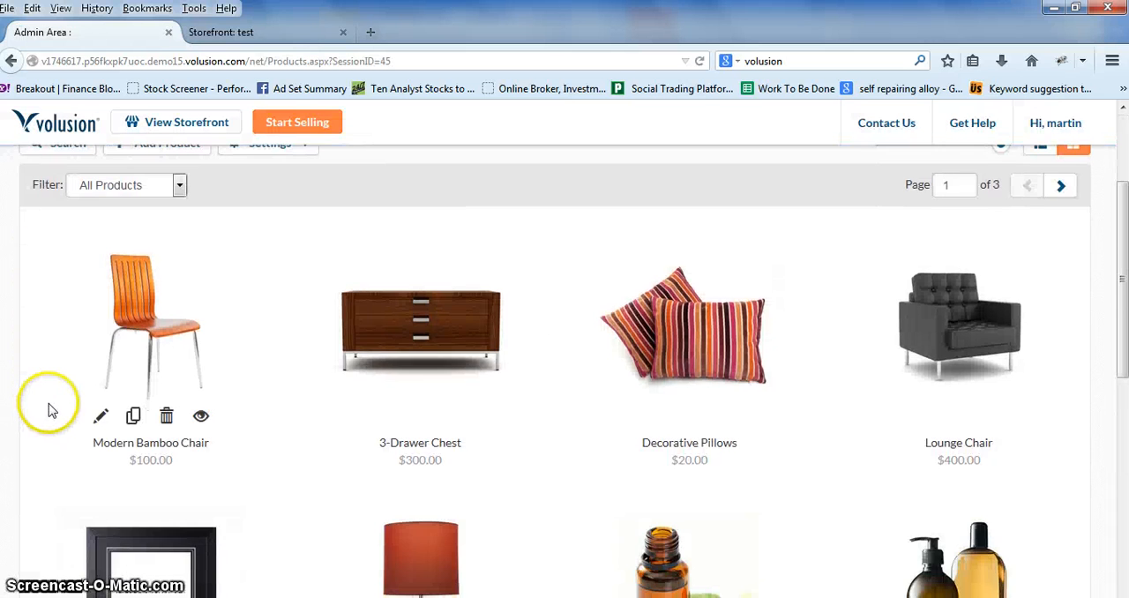
pyautogui.scroll(3, 49, 411)
pyautogui.click(148, 347)
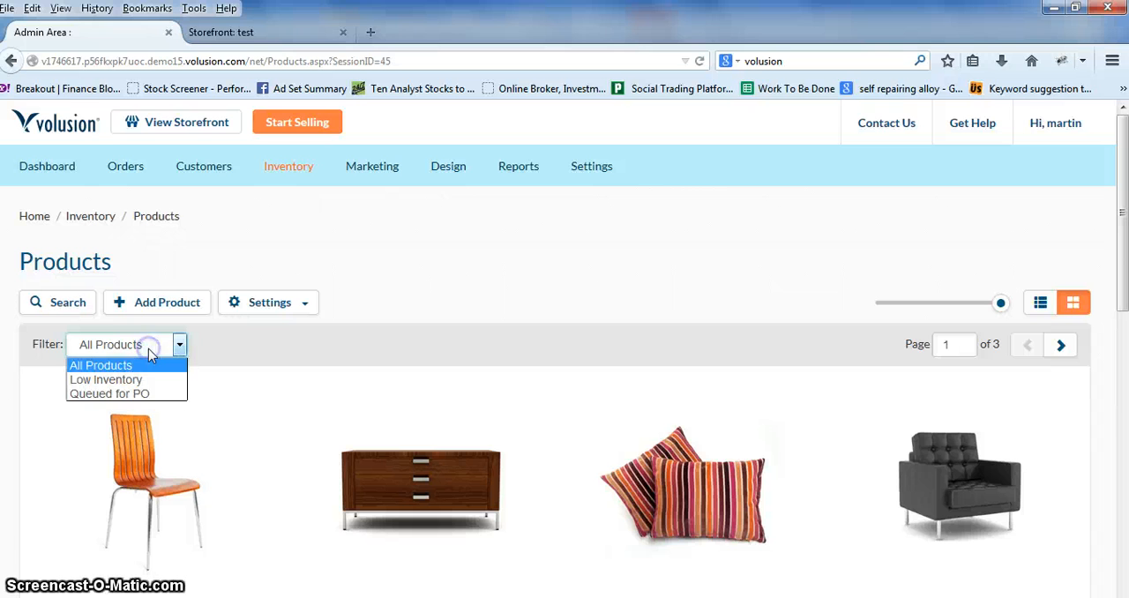
pyautogui.click(210, 331)
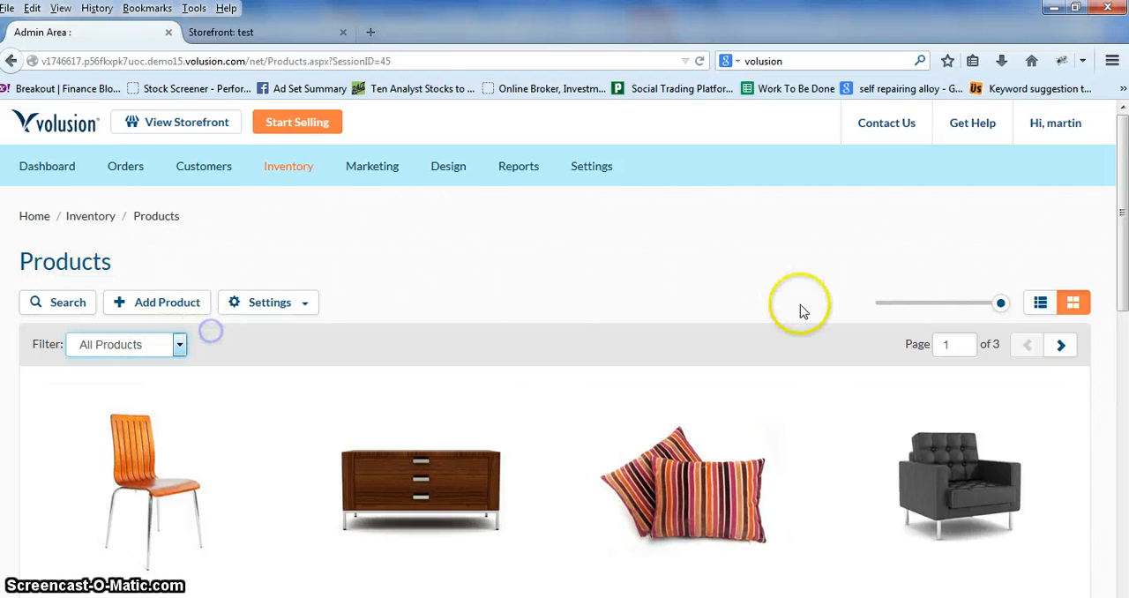
# Step: Browse the remaining pages of the product grid and look at the product filter choices again
pyautogui.click(1063, 346)
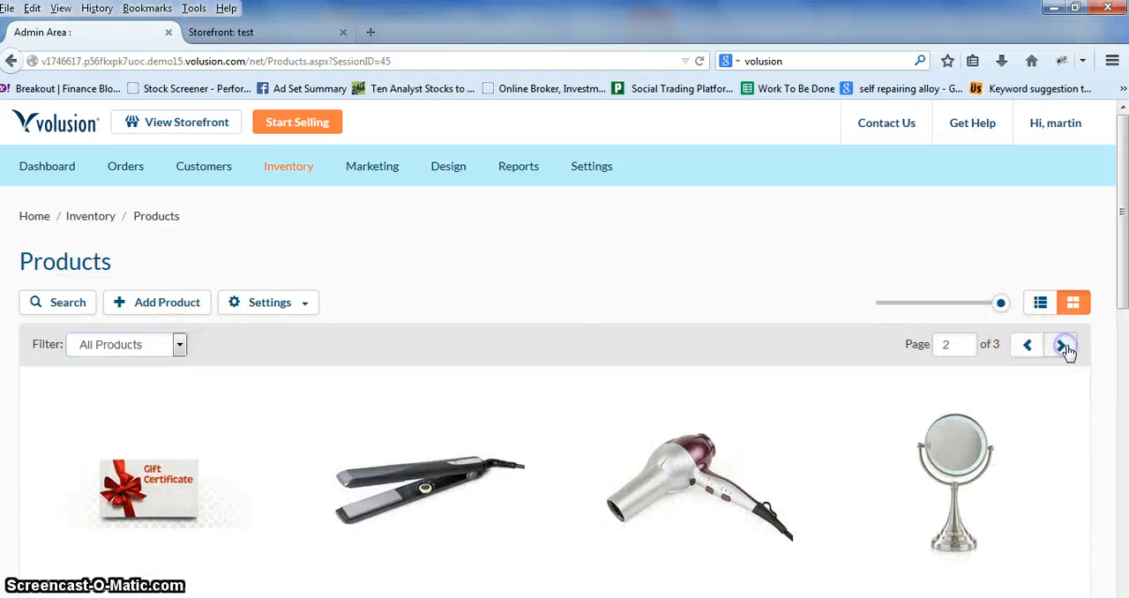
pyautogui.click(1066, 348)
pyautogui.scroll(-3, 829, 344)
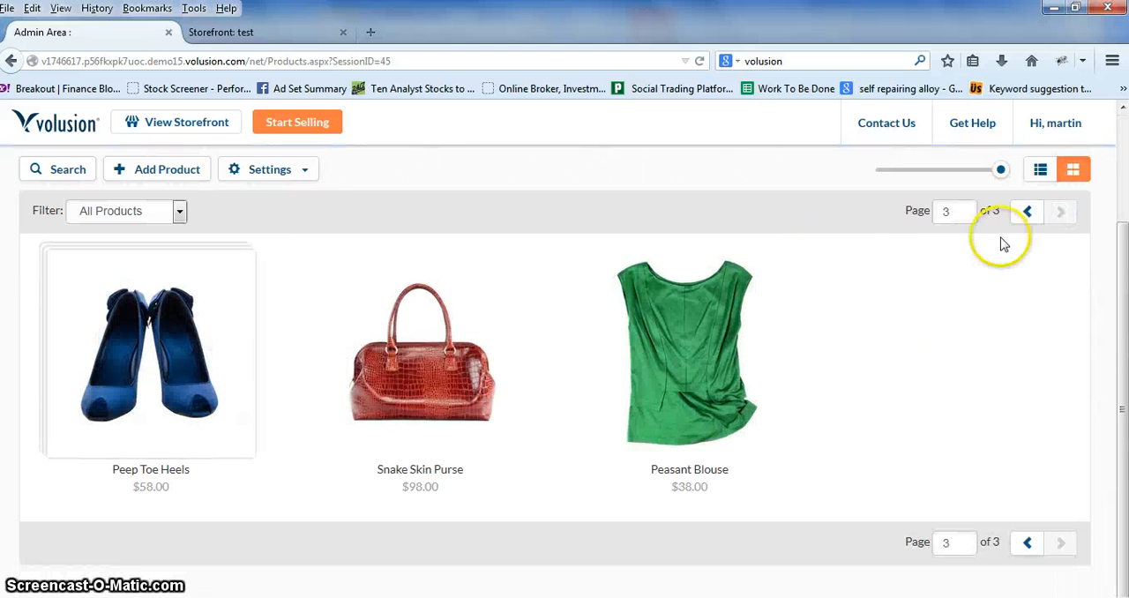
pyautogui.click(1023, 221)
pyautogui.scroll(-5, 30, 371)
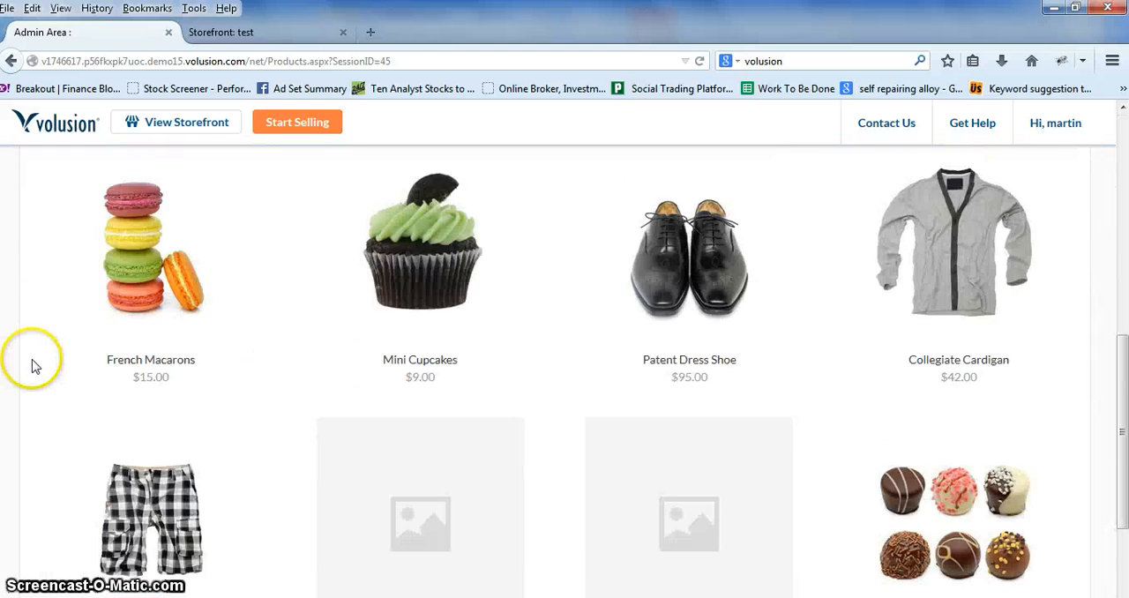
pyautogui.scroll(3, 36, 369)
pyautogui.scroll(2, 106, 283)
pyautogui.click(177, 174)
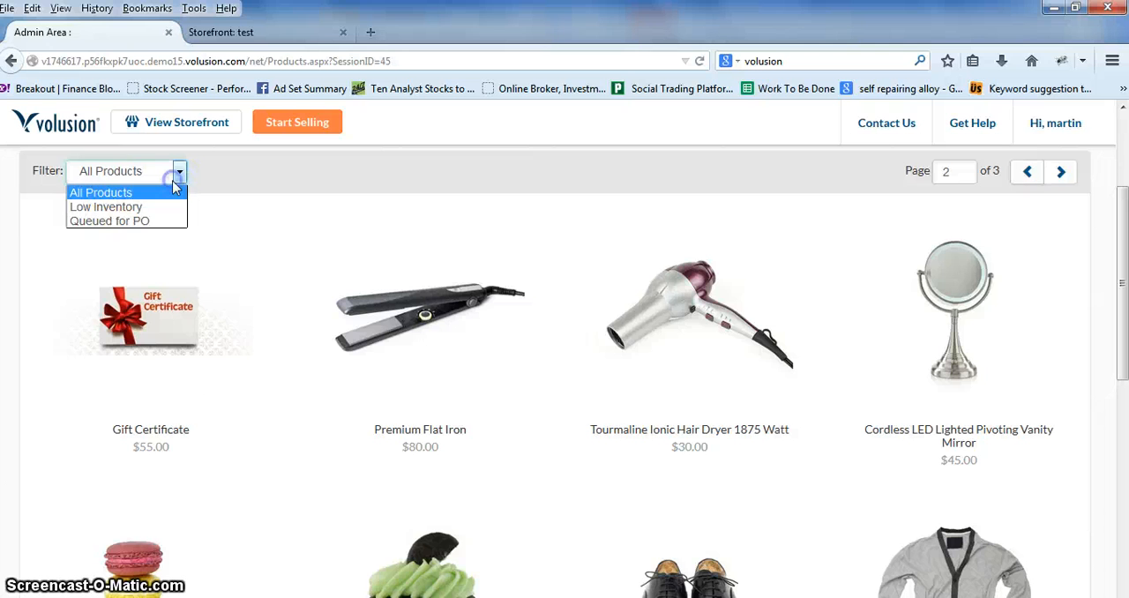
pyautogui.click(227, 179)
pyautogui.scroll(3, 582, 273)
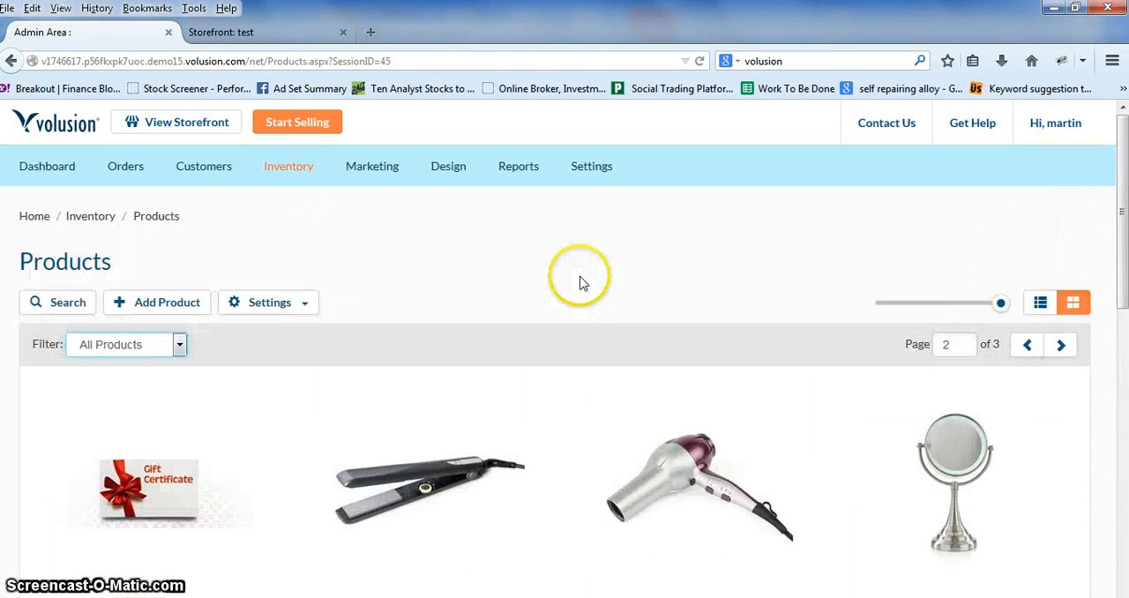
# Step: Show the products as a list and delete the Modern Bamboo Chair and the 3-Drawer Chest
pyautogui.click(1043, 305)
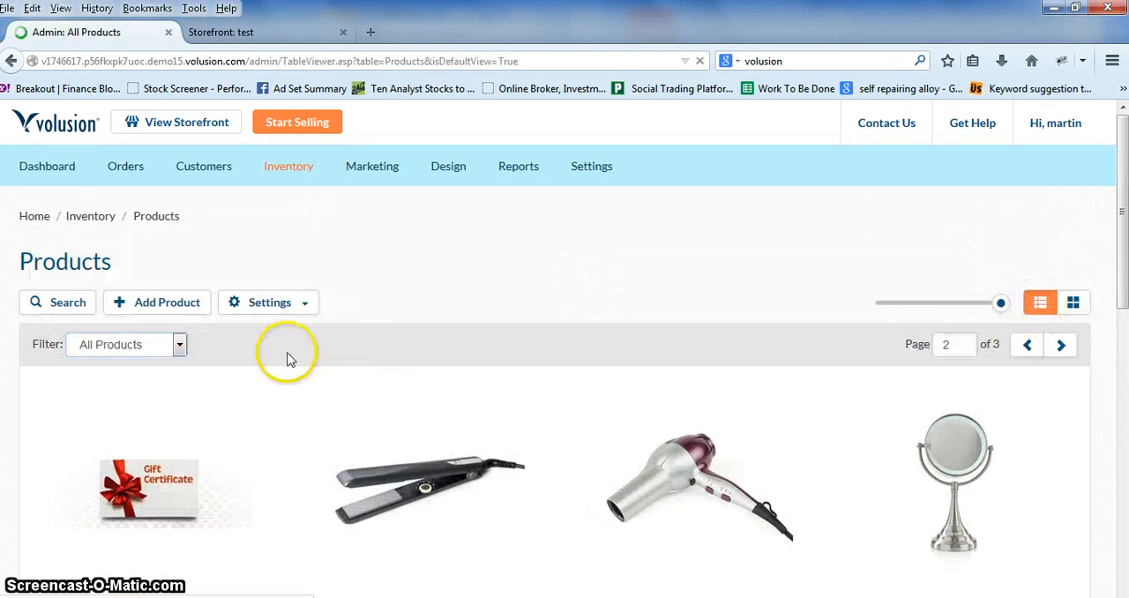
pyautogui.scroll(-3, 167, 371)
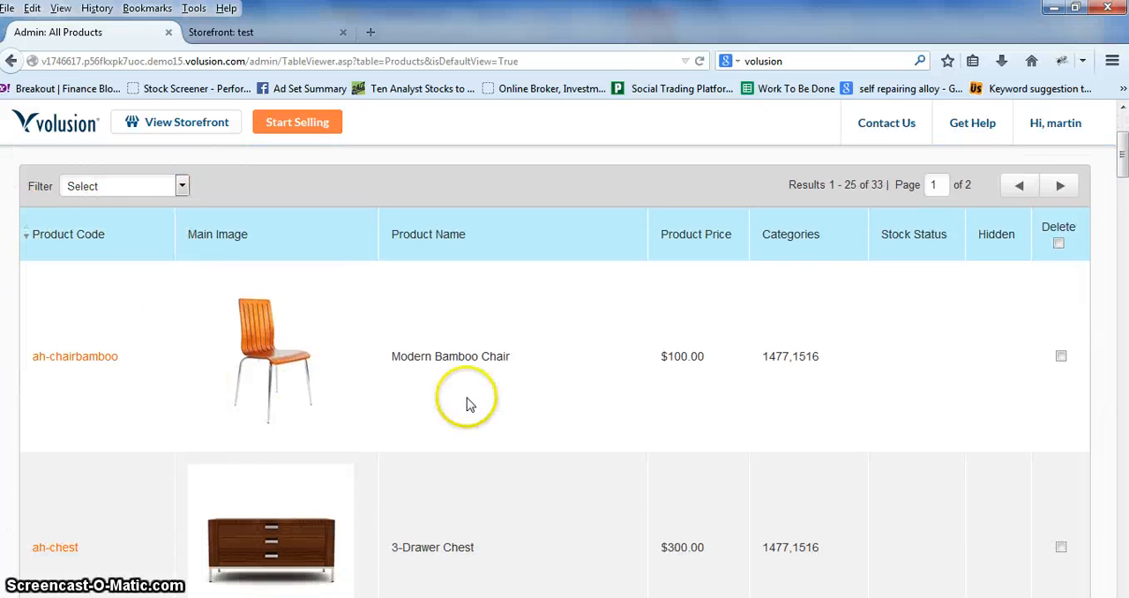
pyautogui.click(1061, 357)
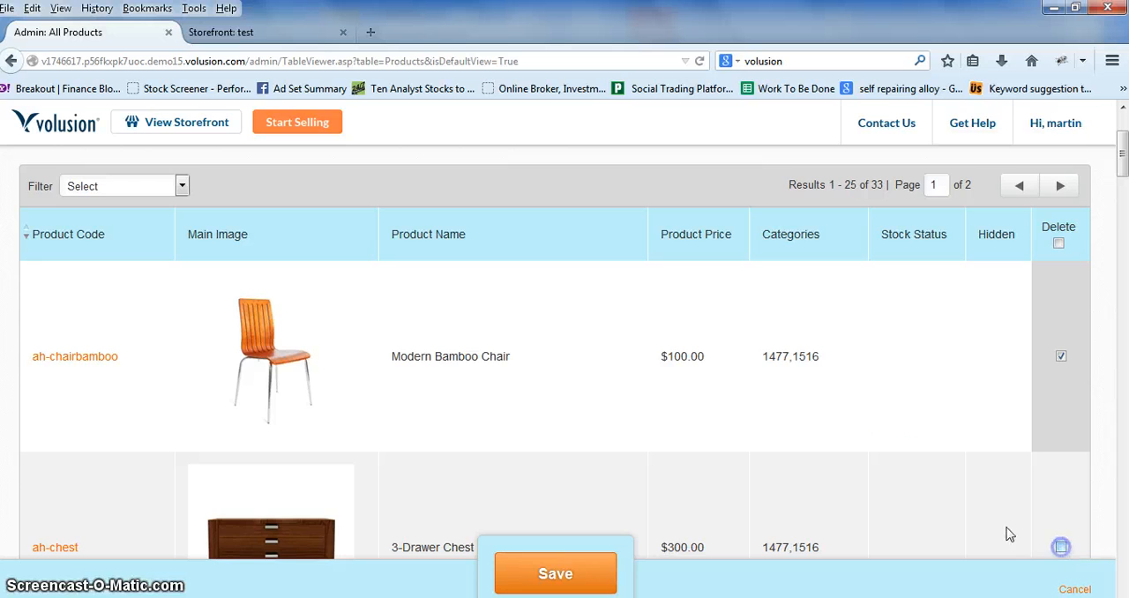
pyautogui.scroll(-10, 873, 472)
pyautogui.click(575, 573)
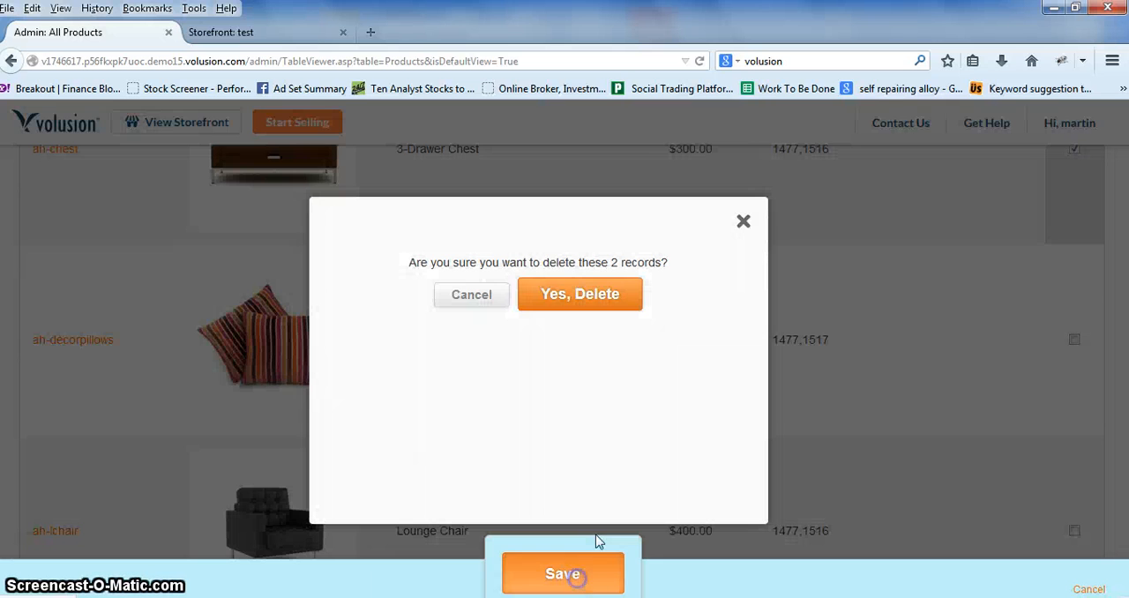
pyautogui.click(554, 297)
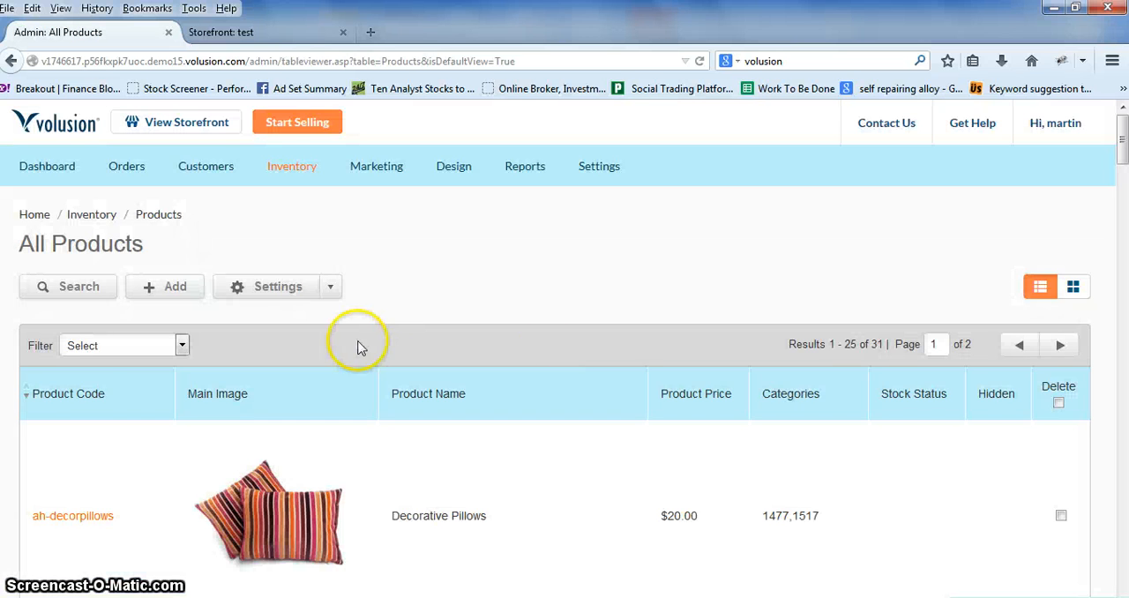
# Step: Open the Decorative Pillows product and examine its basic information, description and categories
pyautogui.scroll(-3, 114, 353)
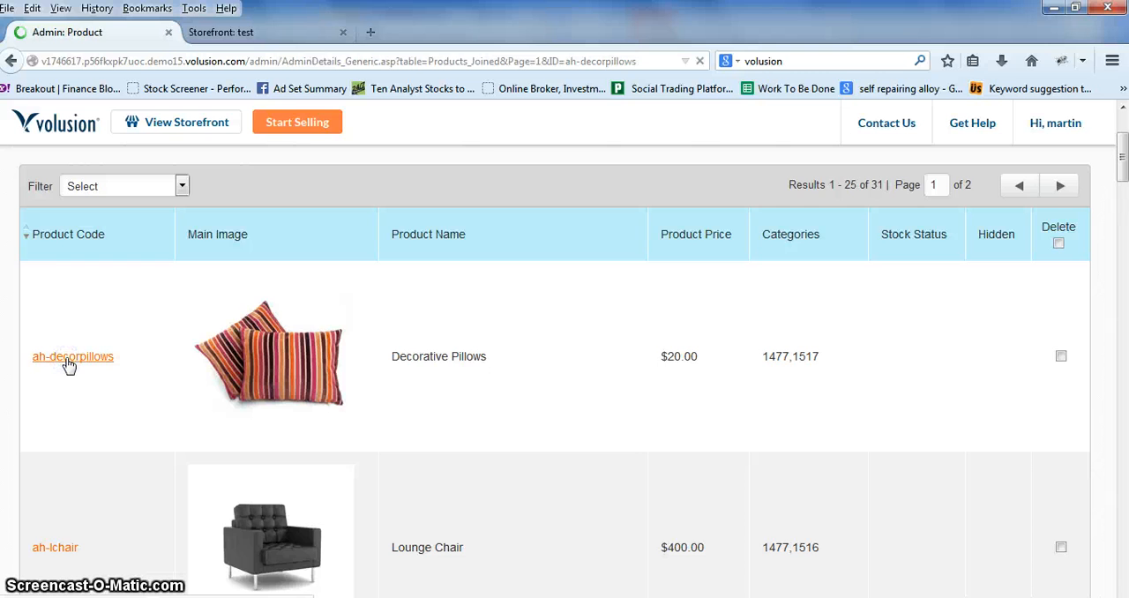
pyautogui.scroll(-1, 1091, 323)
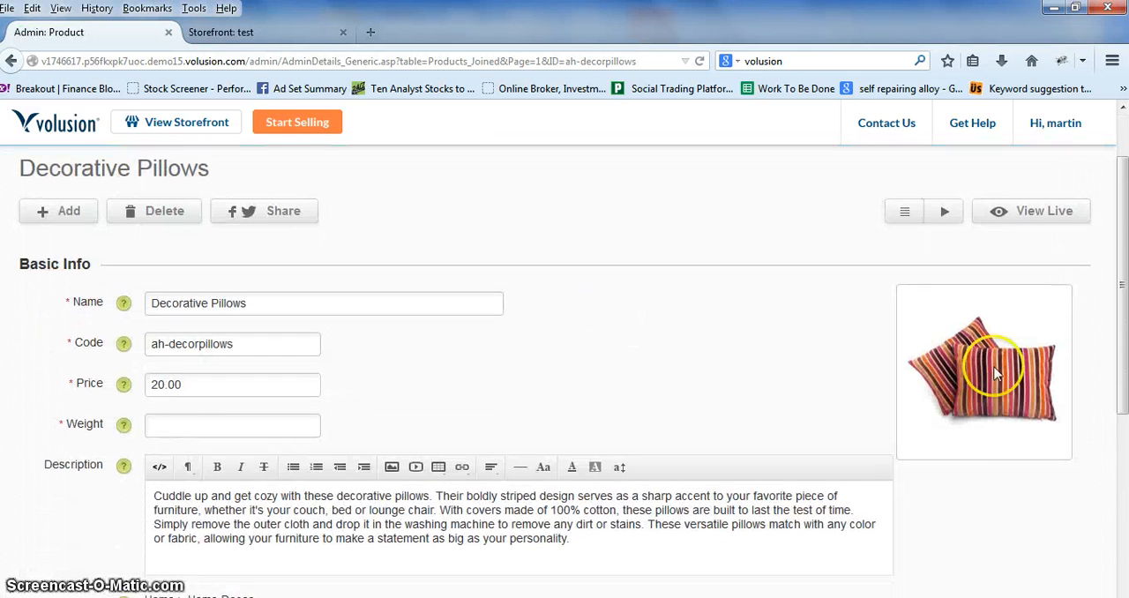
pyautogui.scroll(-2, 45, 373)
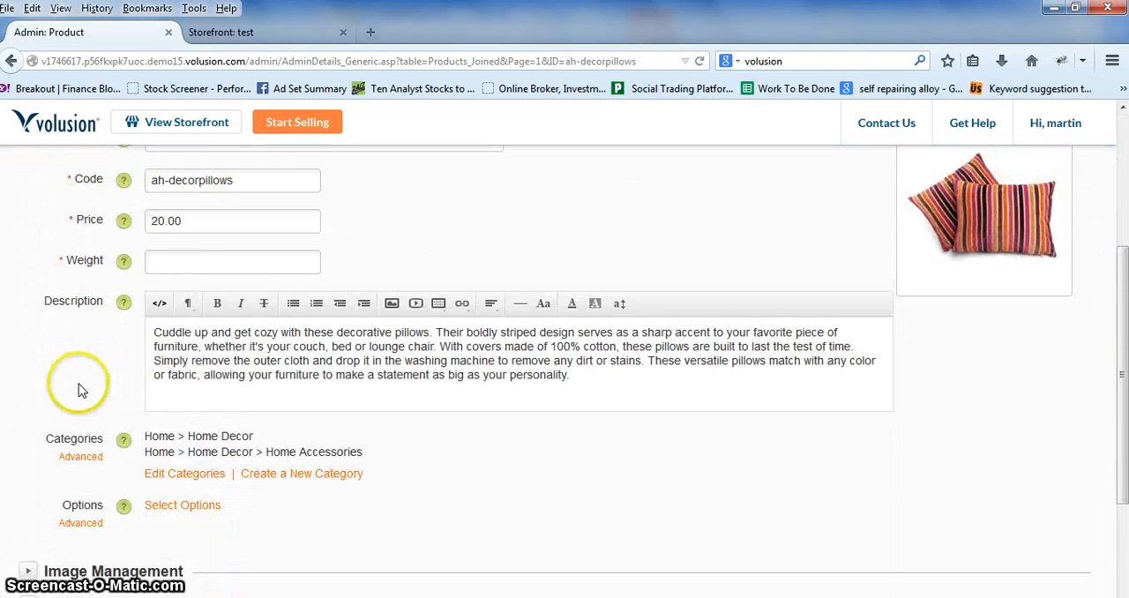
pyautogui.scroll(-2, 84, 353)
pyautogui.scroll(2, 102, 286)
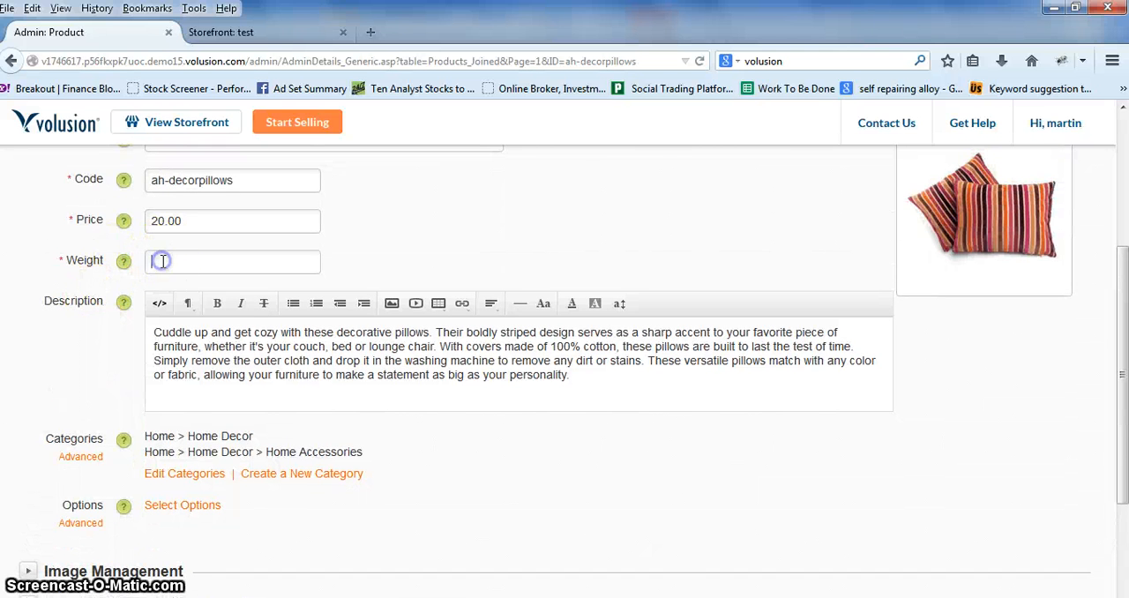
pyautogui.scroll(-2, 22, 451)
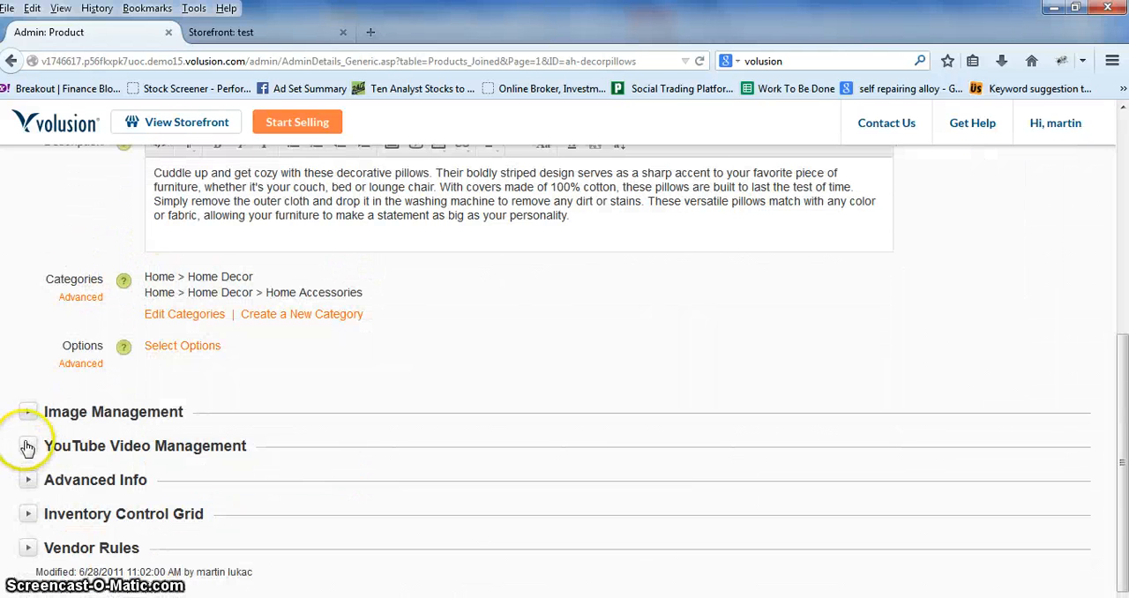
# Step: Expand the product's Image Management section and view the Add Product Image dialog without uploading a file
pyautogui.click(28, 411)
pyautogui.scroll(-2, 40, 415)
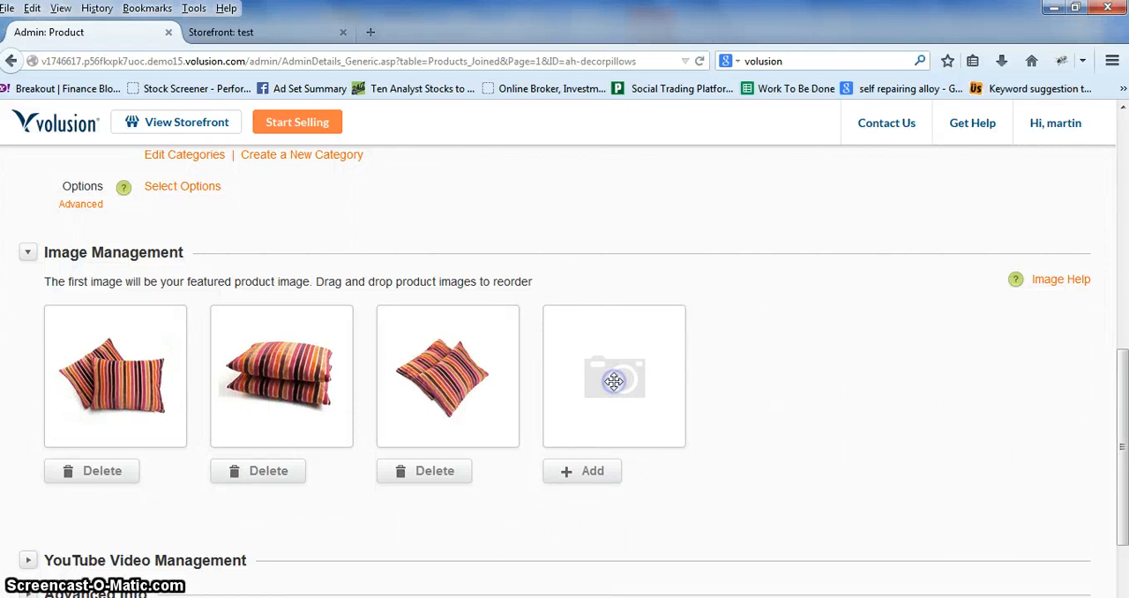
pyautogui.click(590, 474)
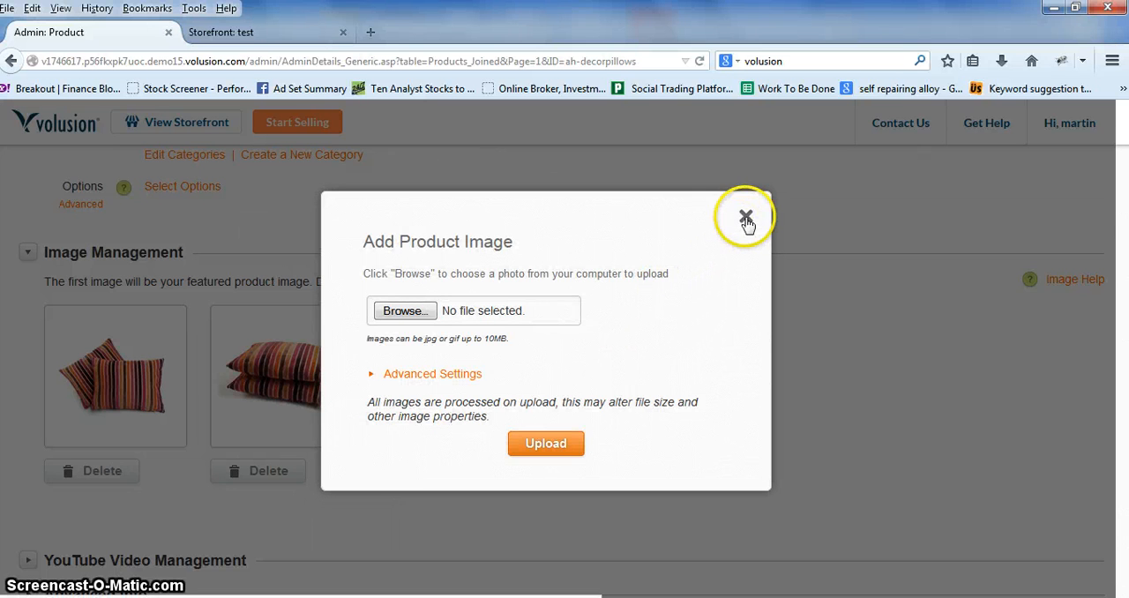
pyautogui.click(746, 219)
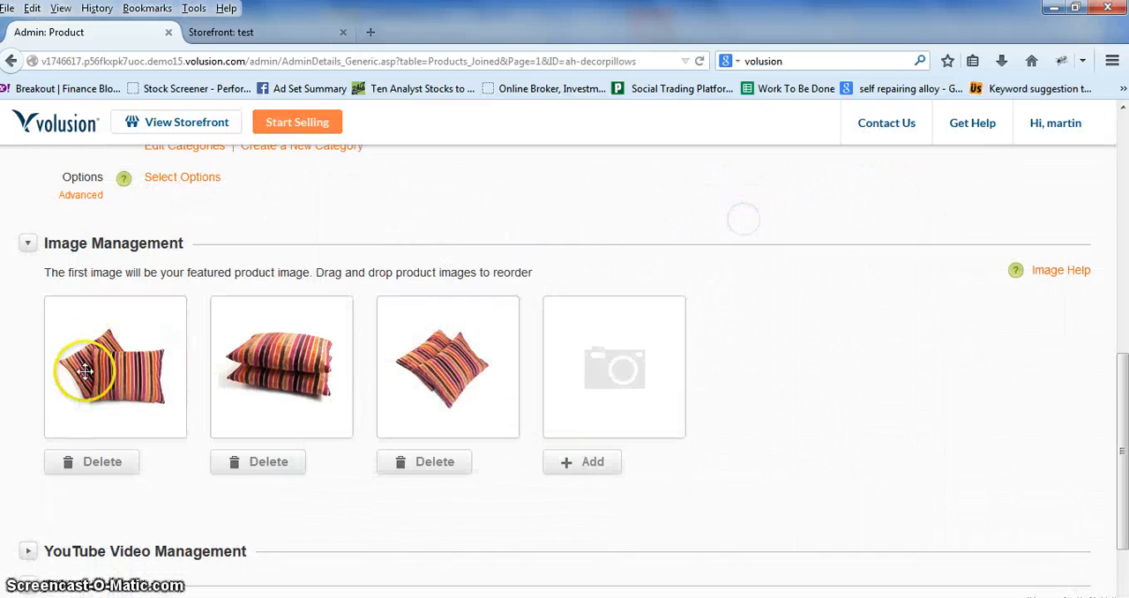
# Step: Expand the Decorative Pillows product's YouTube Video Management section and look through it
pyautogui.scroll(-2, 71, 380)
pyautogui.click(26, 433)
pyautogui.scroll(-5, 26, 388)
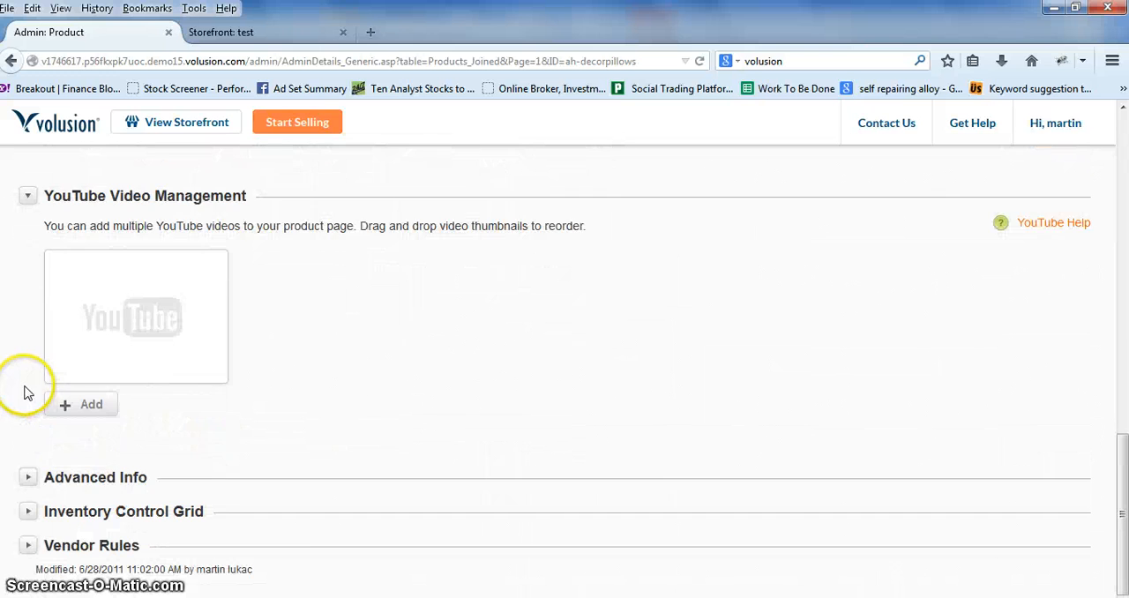
# Step: Look over the Inventory and Marketing tools and open the Coupons/Discounts page
pyautogui.scroll(5, 79, 509)
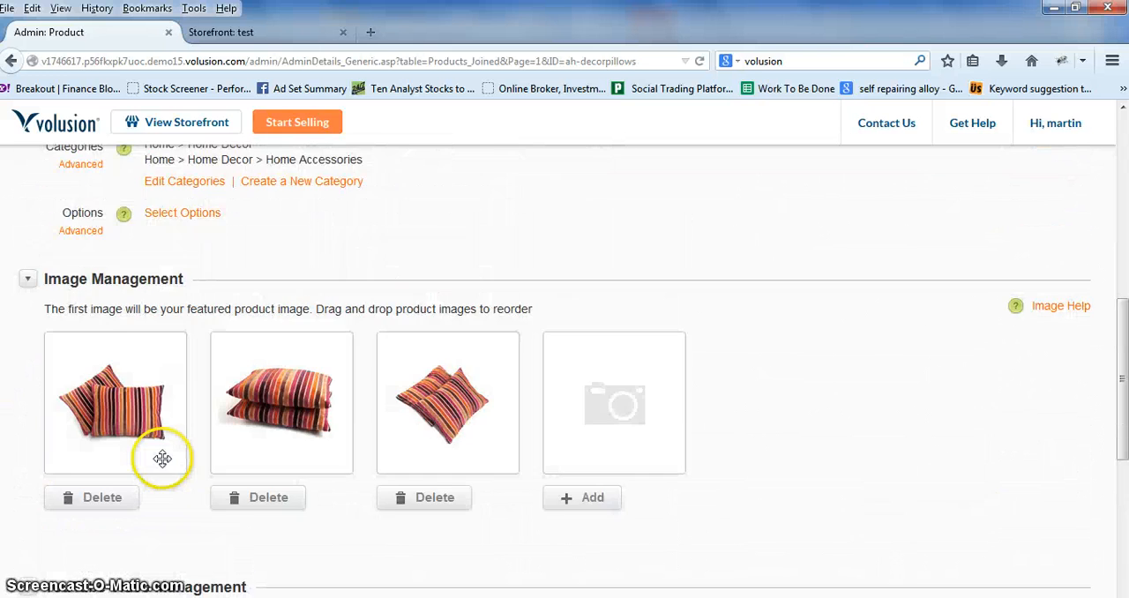
pyautogui.scroll(10, 163, 457)
pyautogui.moveTo(291, 176)
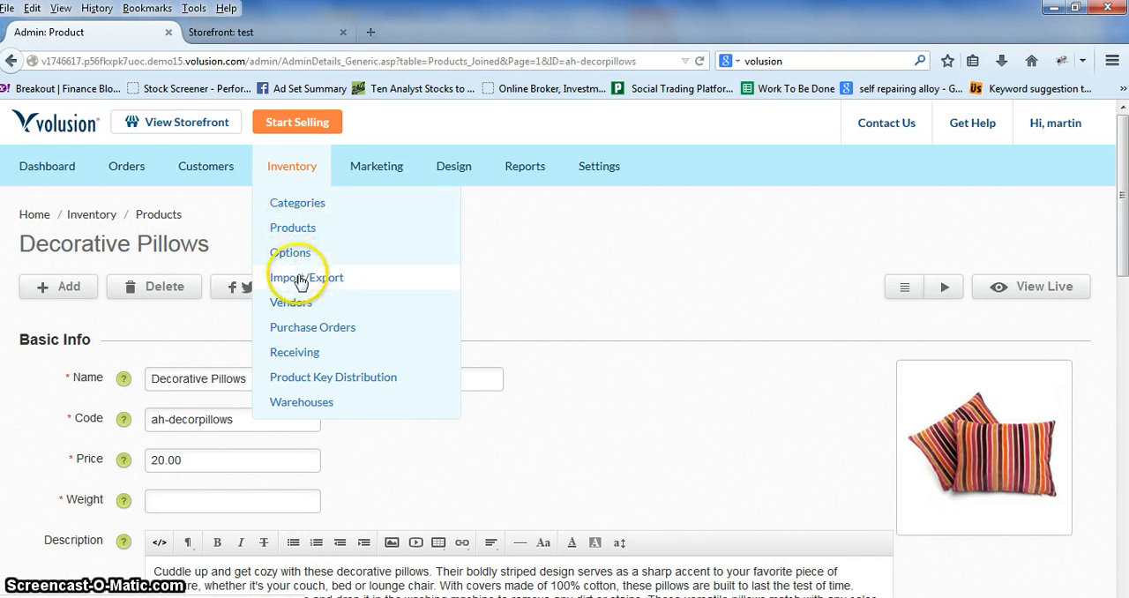
pyautogui.moveTo(386, 183)
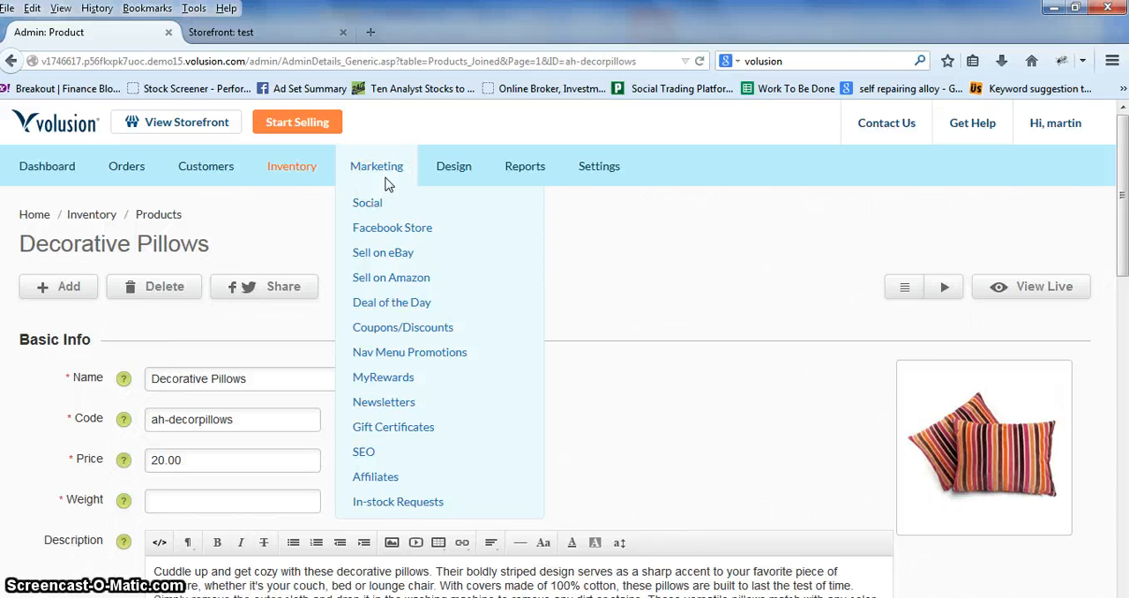
pyautogui.click(390, 235)
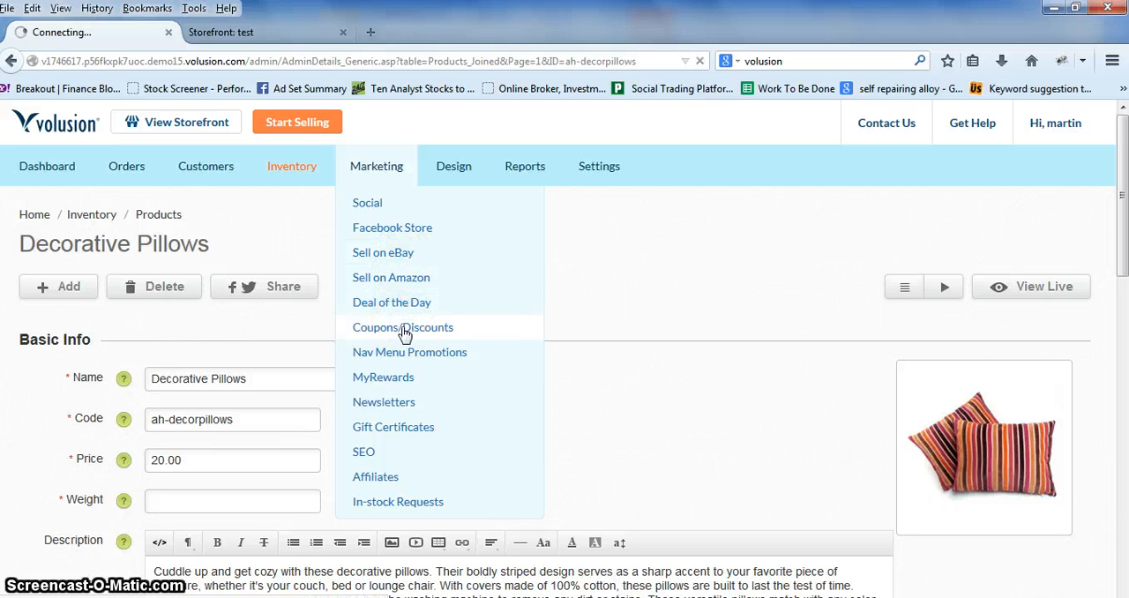
# Step: Open the 10% off! discount, expand its Advanced Info section and view the available discount types
pyautogui.scroll(-2, 404, 334)
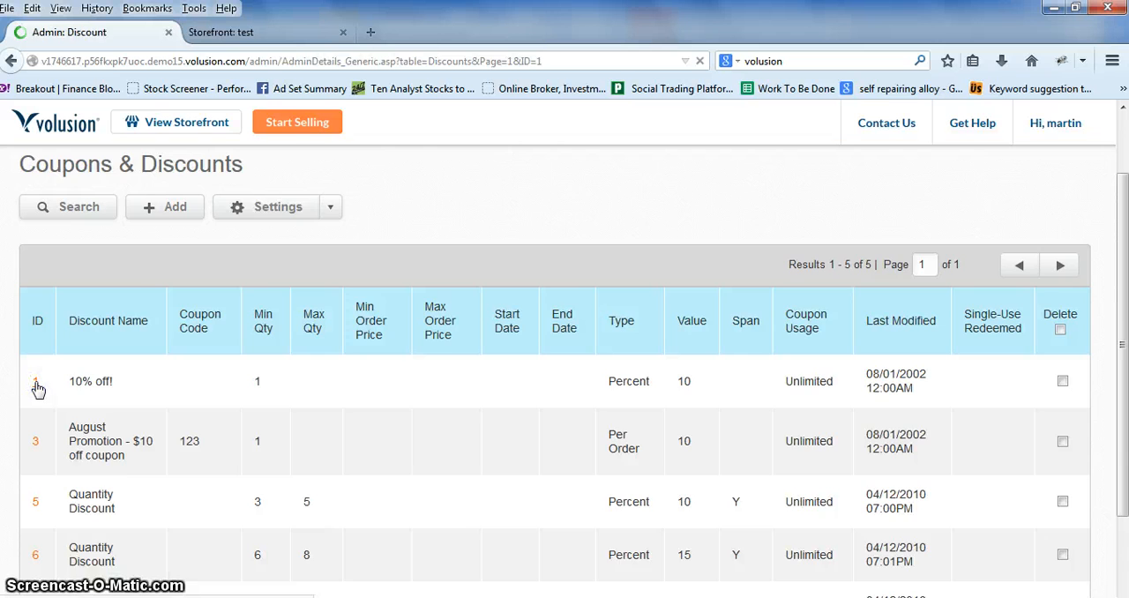
pyautogui.scroll(-2, 353, 397)
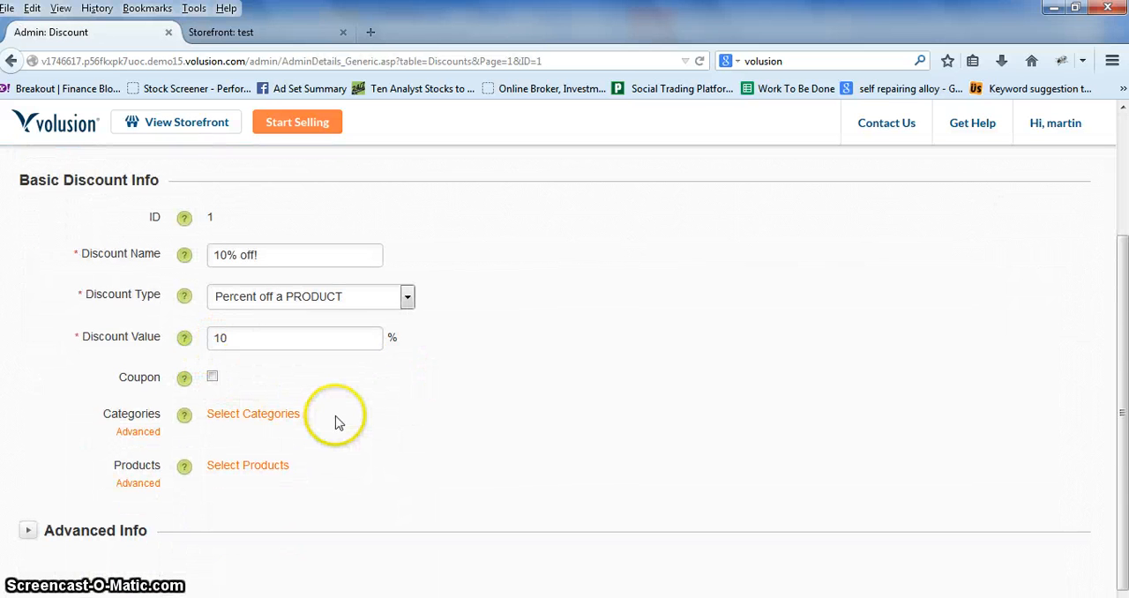
pyautogui.scroll(-1, 318, 418)
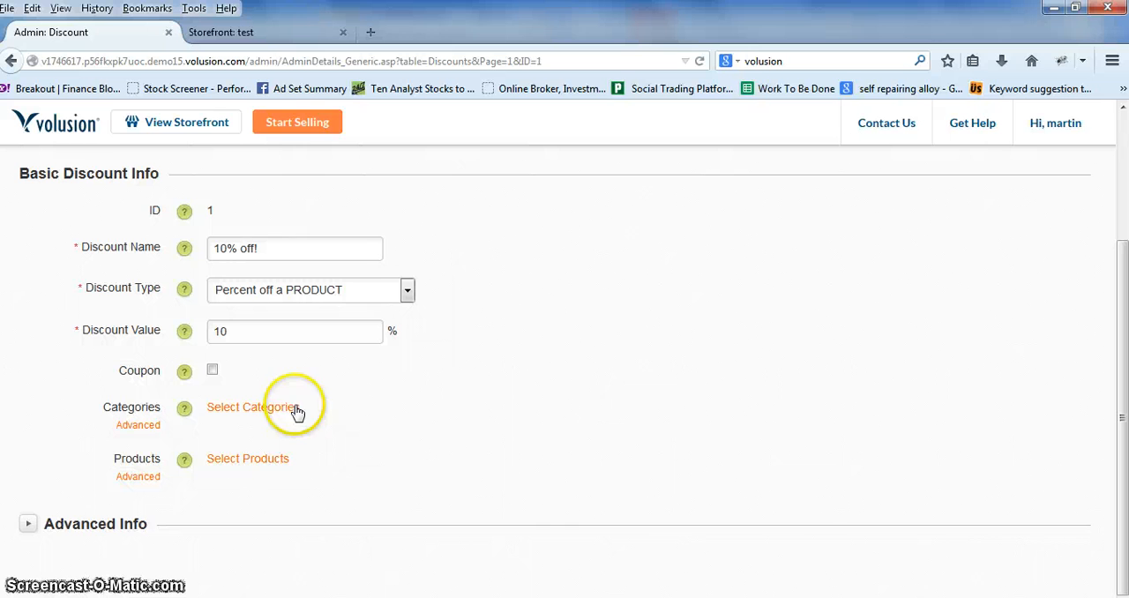
pyautogui.click(75, 515)
pyautogui.click(316, 294)
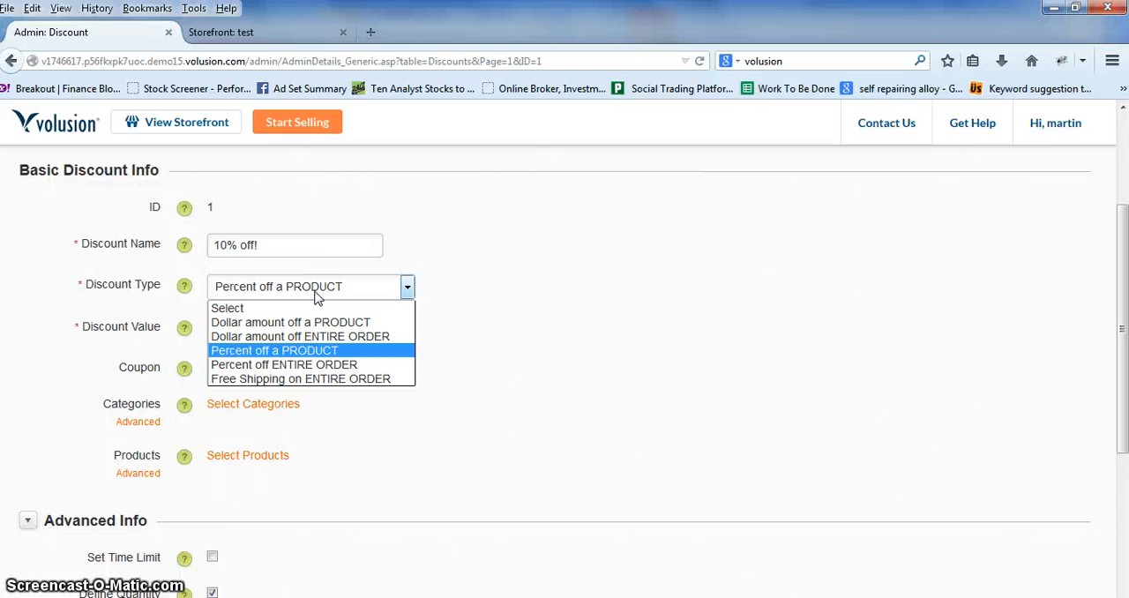
# Step: Look over the 10% off! discount's remaining settings and return to the Coupons & Discounts list
pyautogui.click(533, 345)
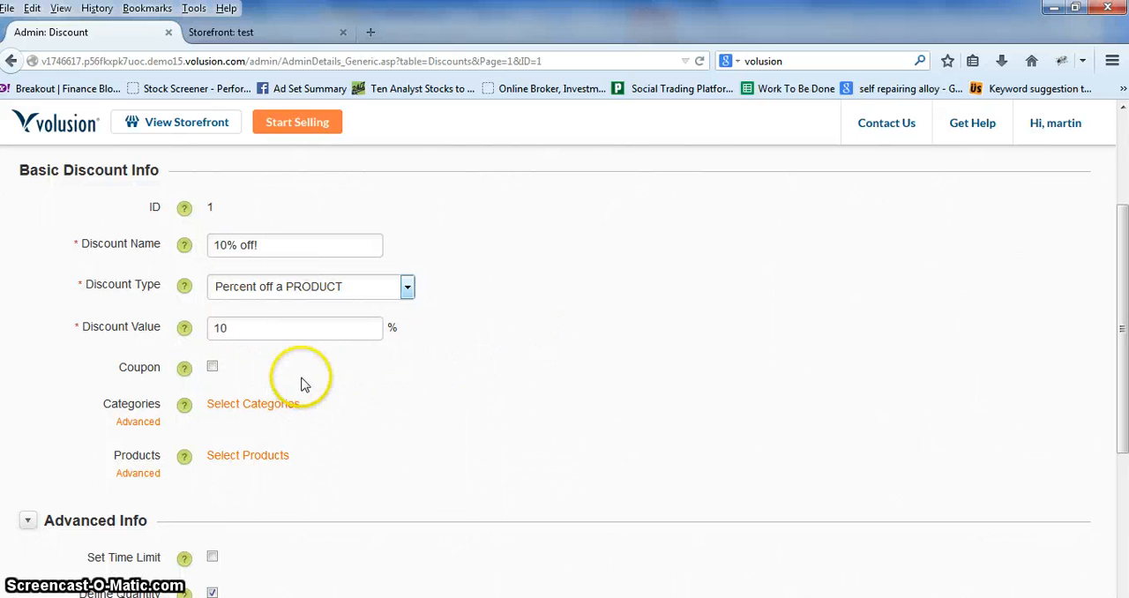
pyautogui.scroll(-5, 328, 397)
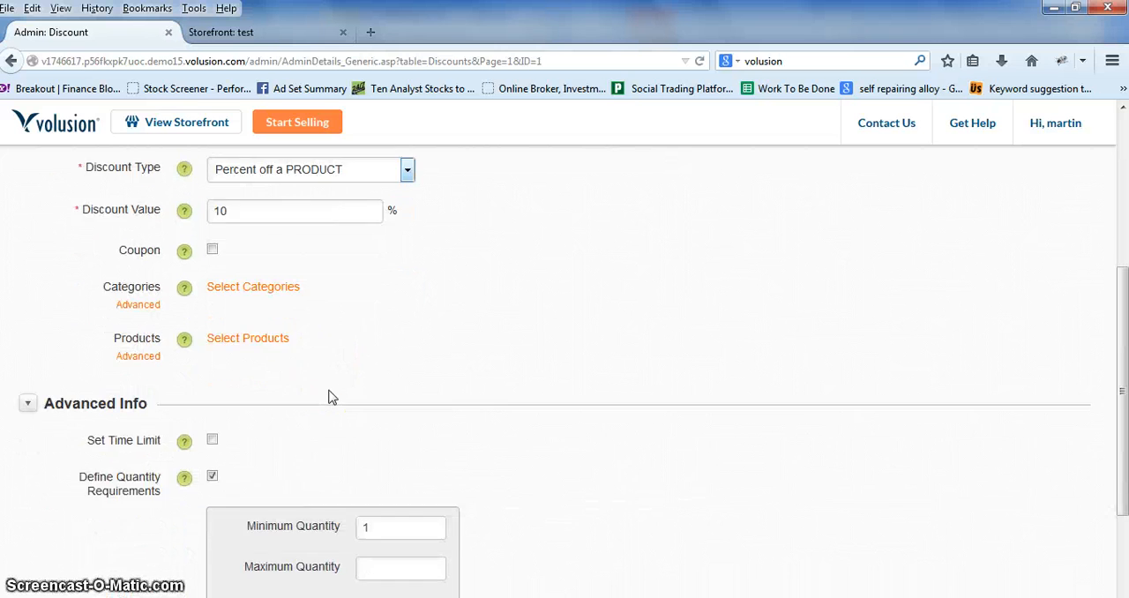
pyautogui.scroll(6, 155, 441)
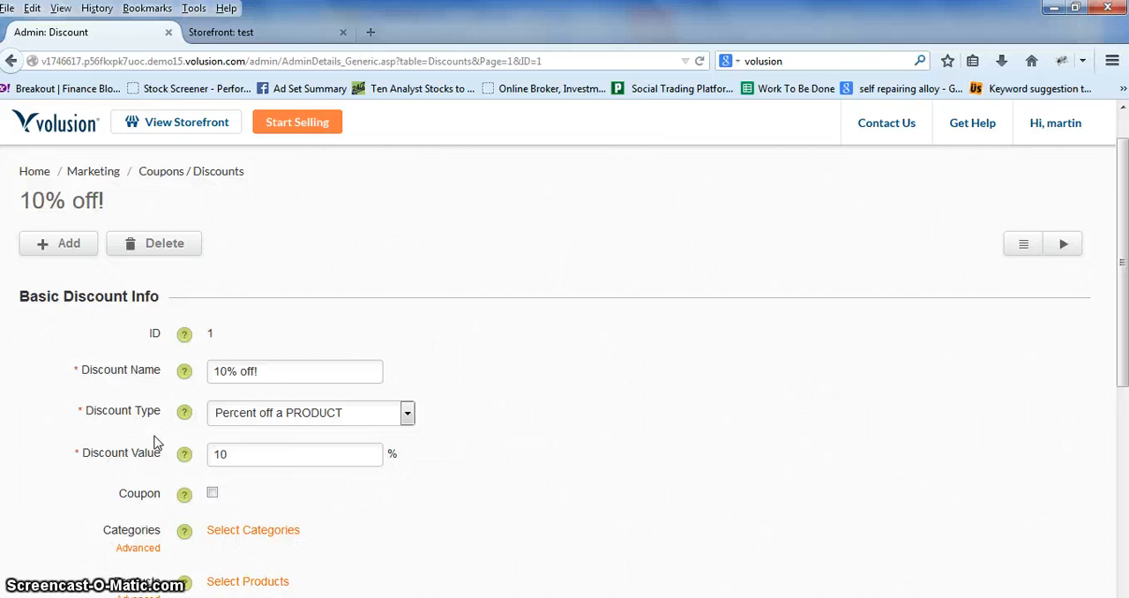
pyautogui.scroll(1, 155, 441)
pyautogui.click(192, 215)
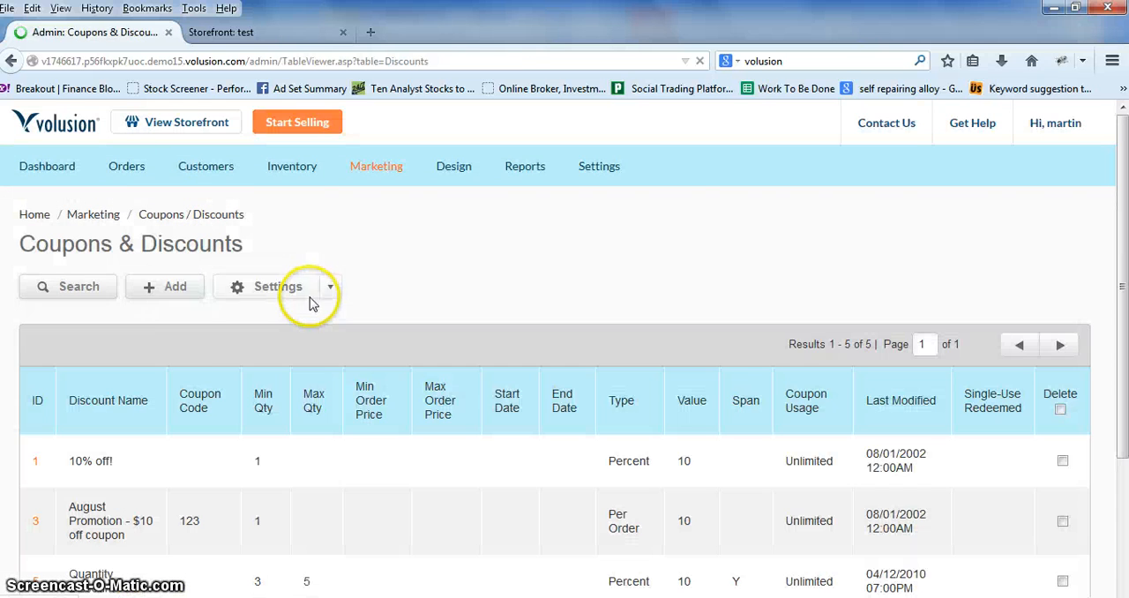
# Step: Open a blank new discount form and look over its basic and advanced fields without filling them in
pyautogui.click(172, 287)
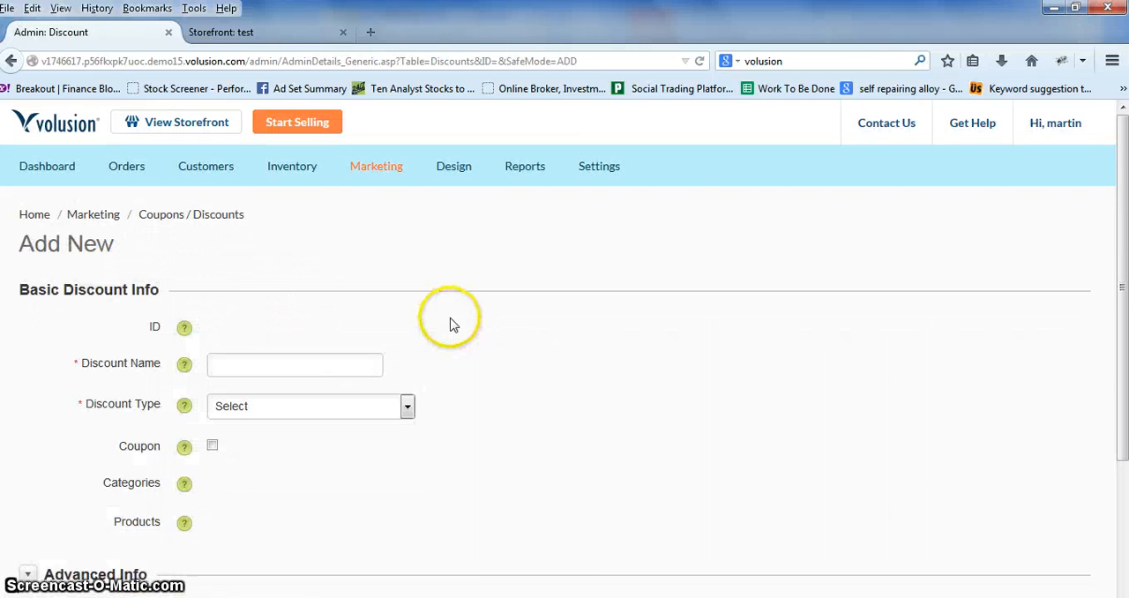
pyautogui.click(241, 365)
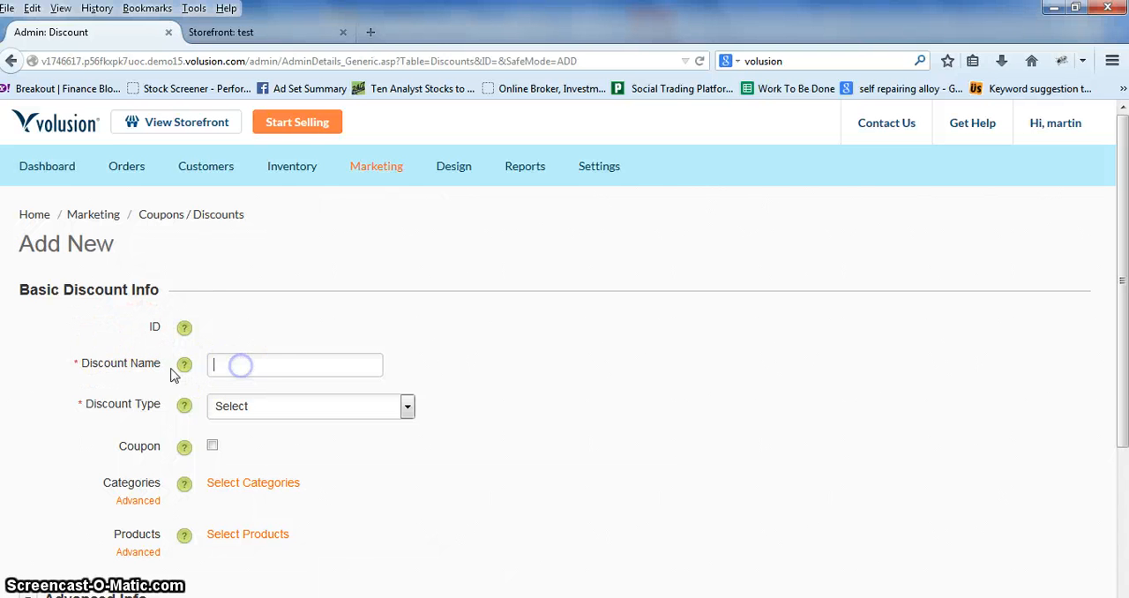
pyautogui.click(360, 329)
pyautogui.scroll(-3, 504, 386)
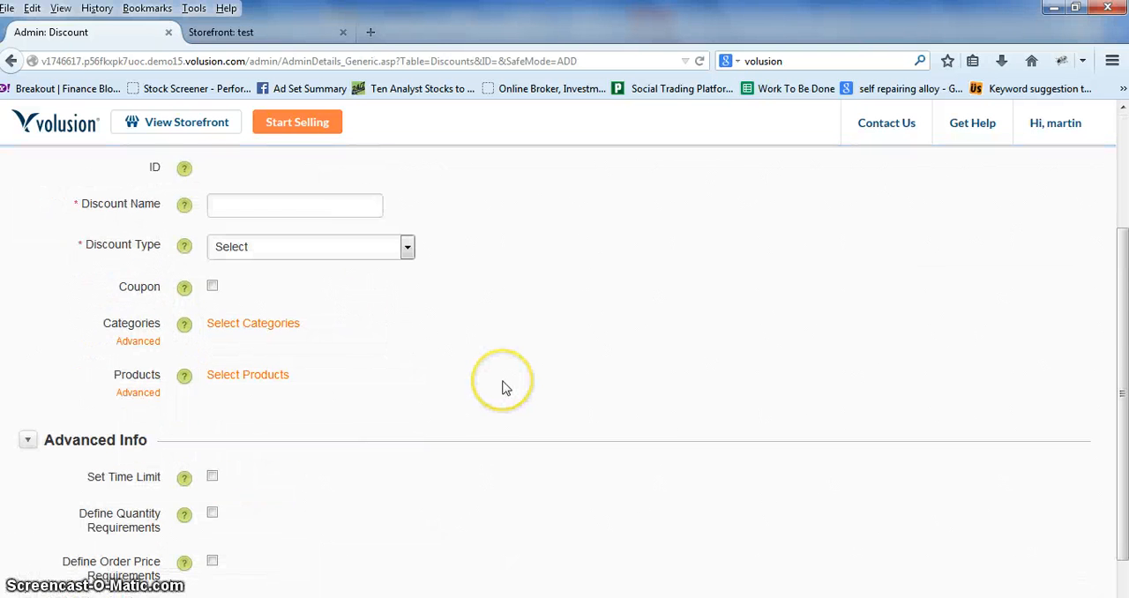
pyautogui.scroll(3, 504, 388)
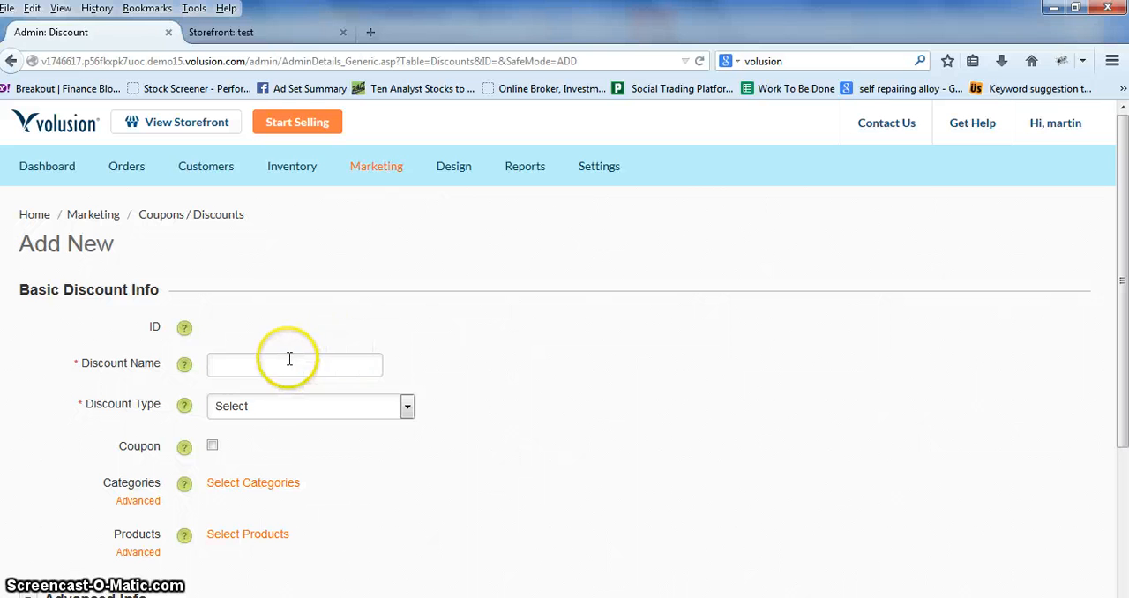
# Step: Open the Shipping settings from the dashboard and look over the shipping locations and rate sections
pyautogui.click(53, 170)
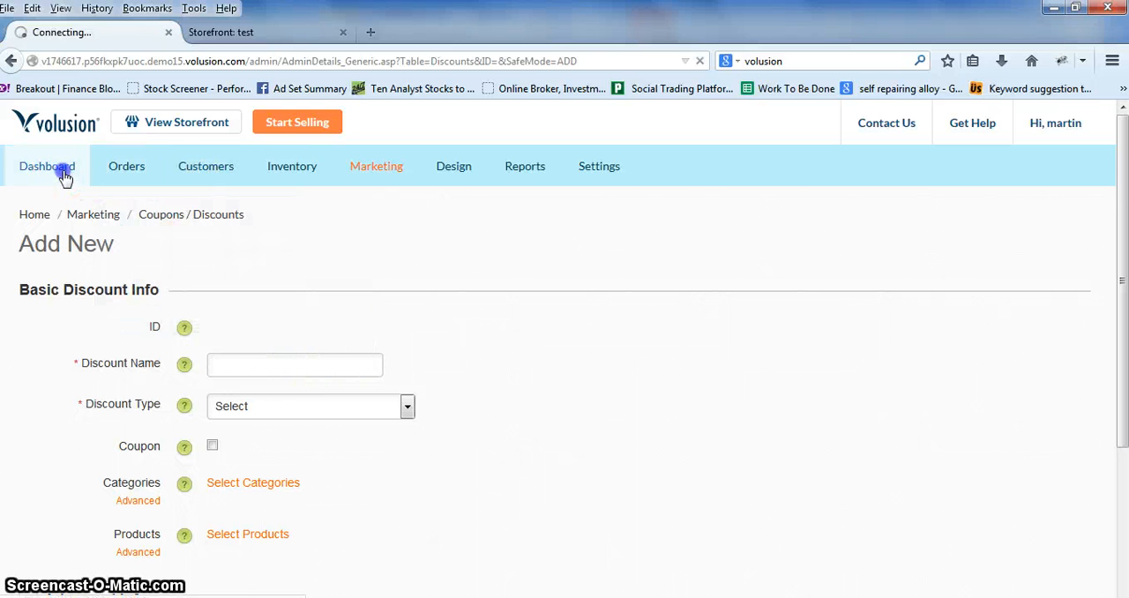
pyautogui.moveTo(519, 180)
pyautogui.moveTo(616, 170)
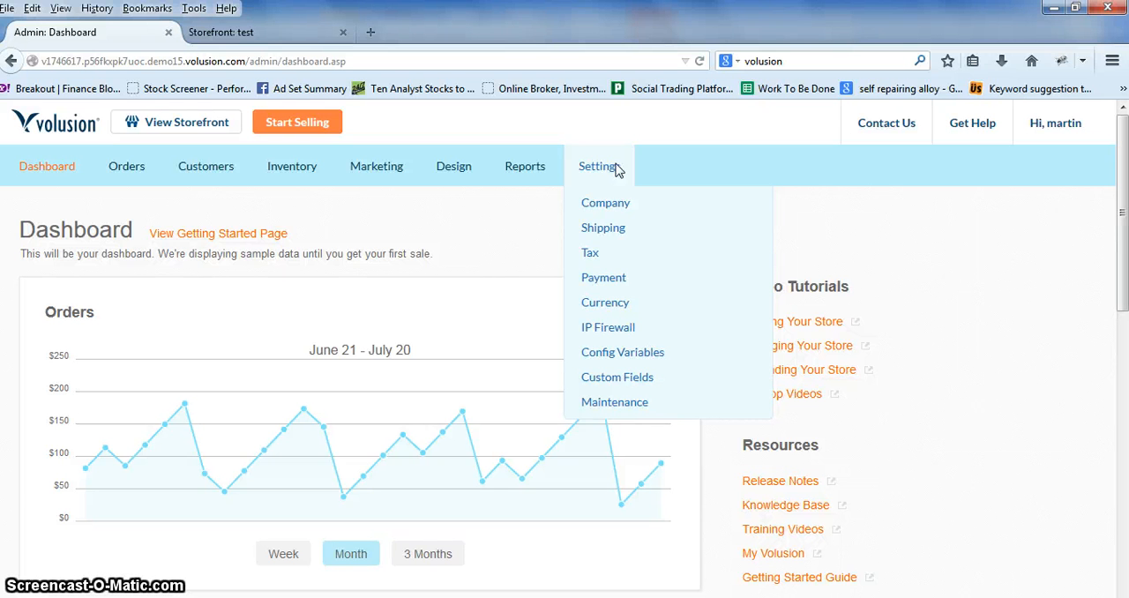
pyautogui.click(604, 229)
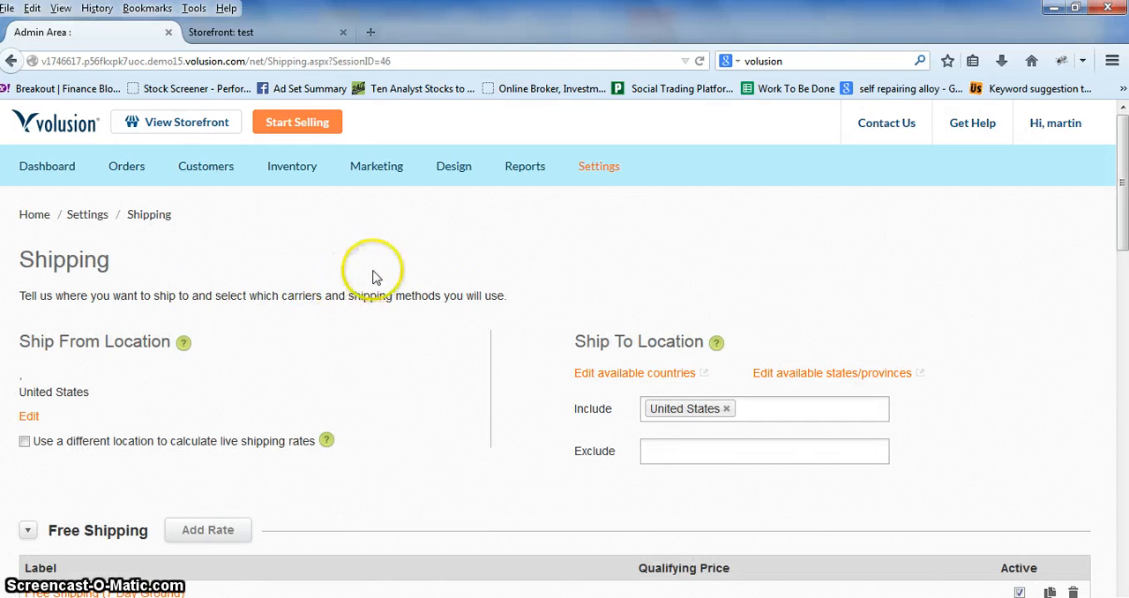
pyautogui.scroll(-2, 330, 317)
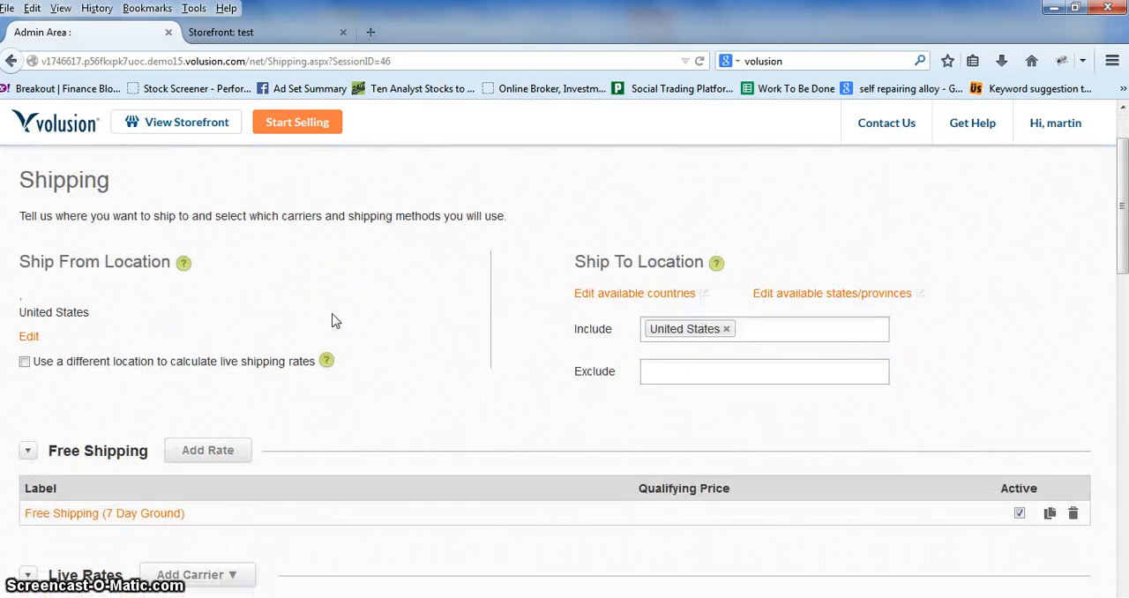
pyautogui.scroll(-2, 332, 320)
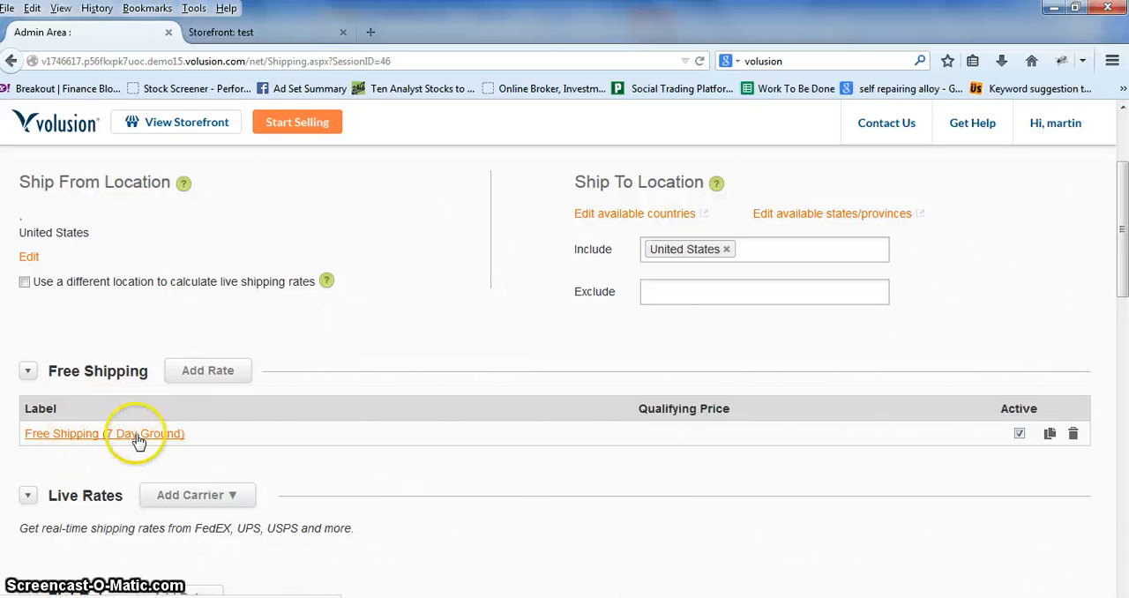
pyautogui.scroll(-2, 395, 439)
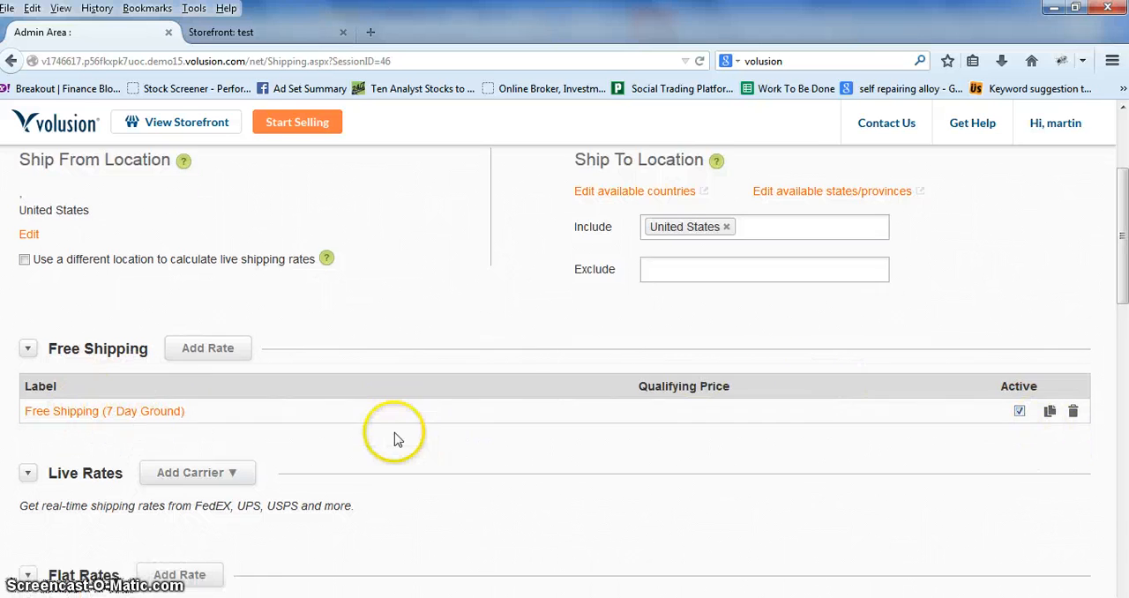
pyautogui.scroll(-2, 177, 369)
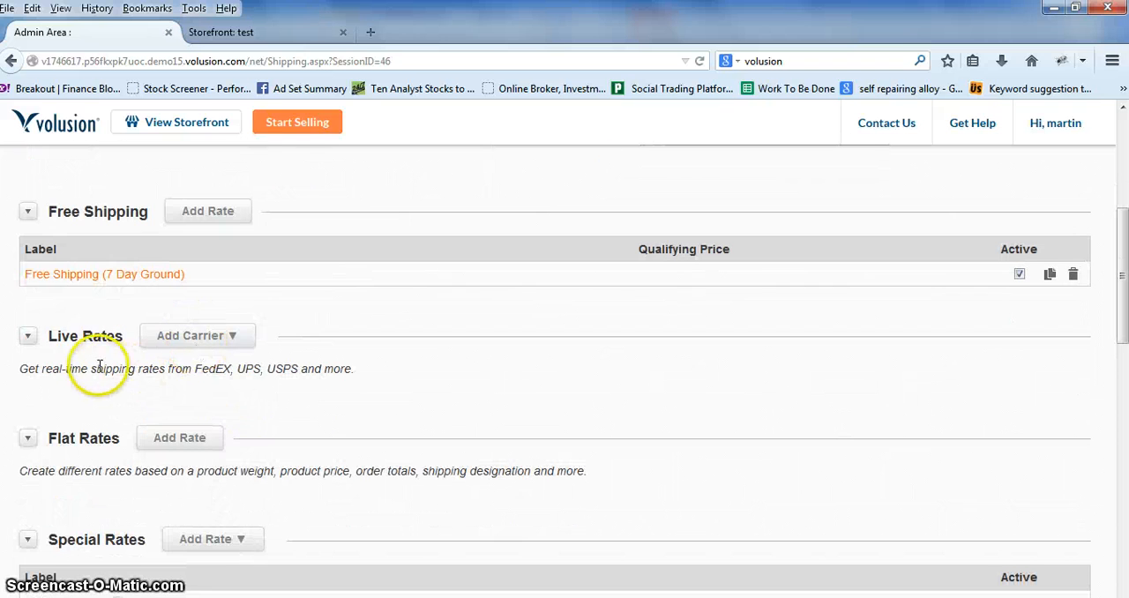
# Step: View the carriers available for live shipping rates and select FedEx
pyautogui.click(232, 337)
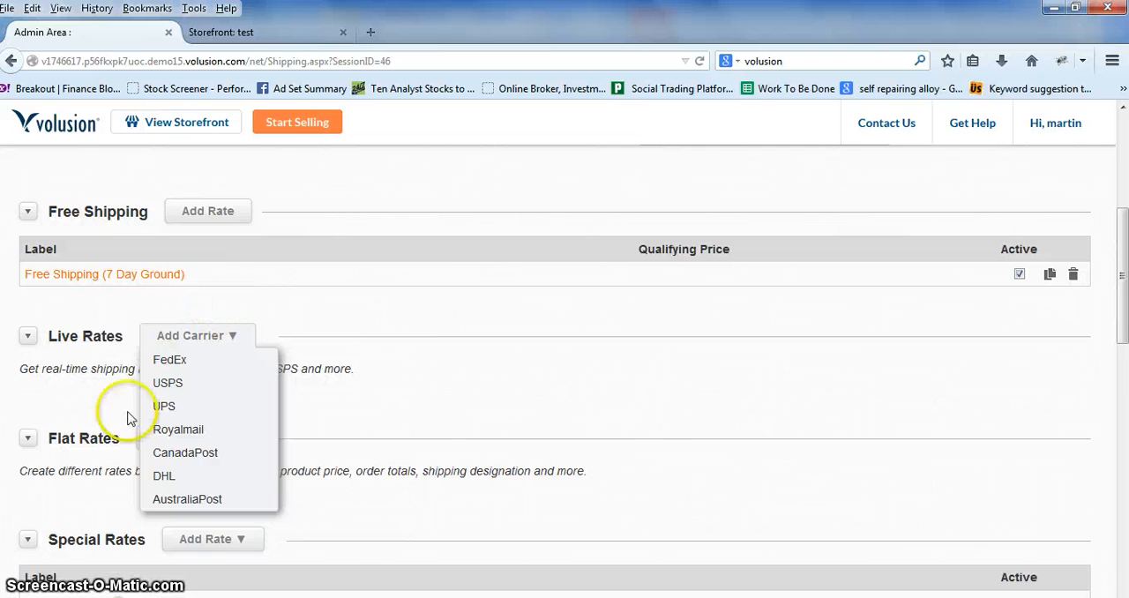
pyautogui.scroll(-3, 267, 446)
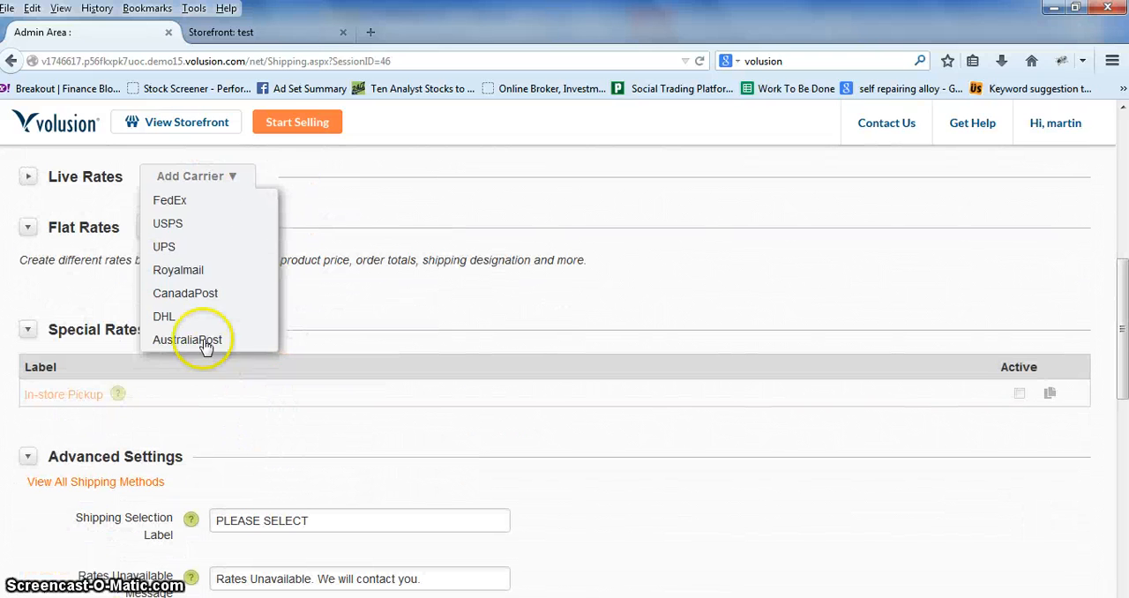
pyautogui.click(187, 204)
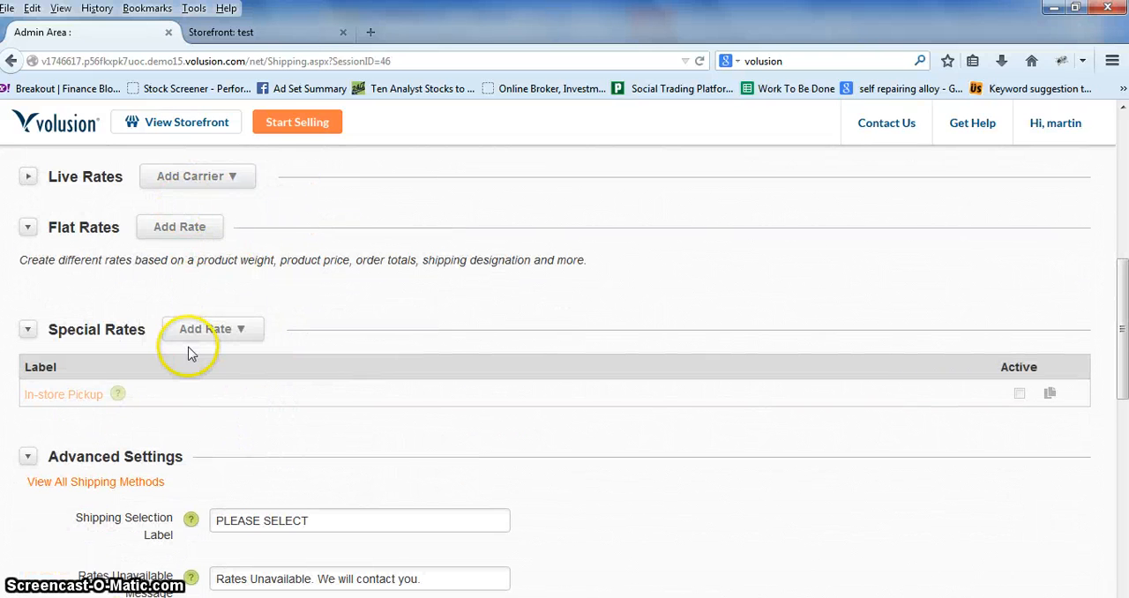
# Step: View the rate types available under Special Rates and look back over the Shipping page
pyautogui.click(238, 332)
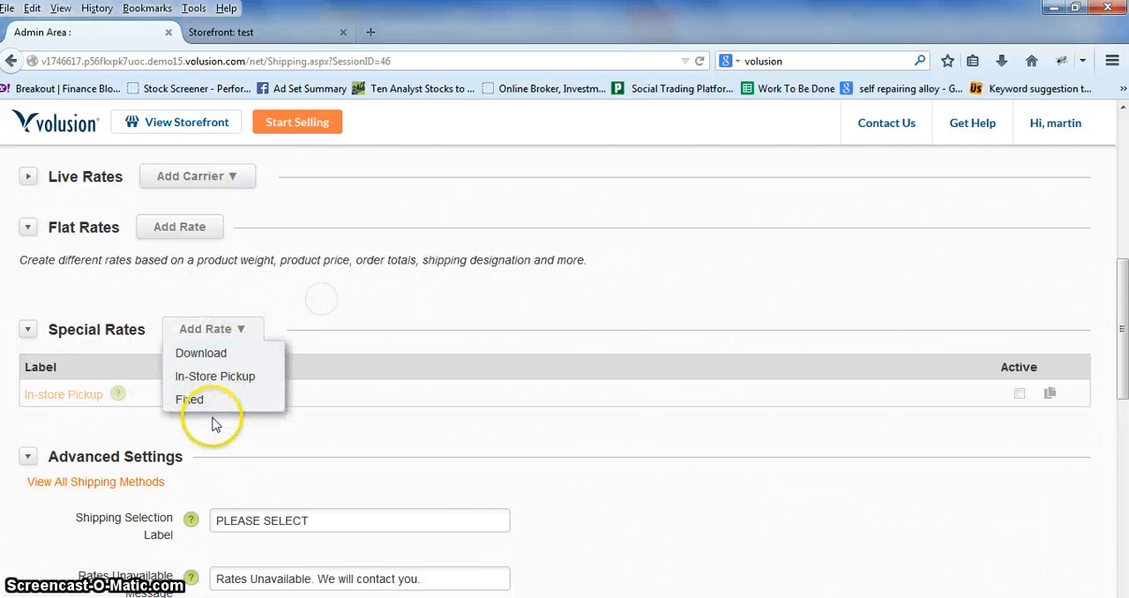
pyautogui.scroll(-3, 88, 461)
pyautogui.scroll(8, 113, 465)
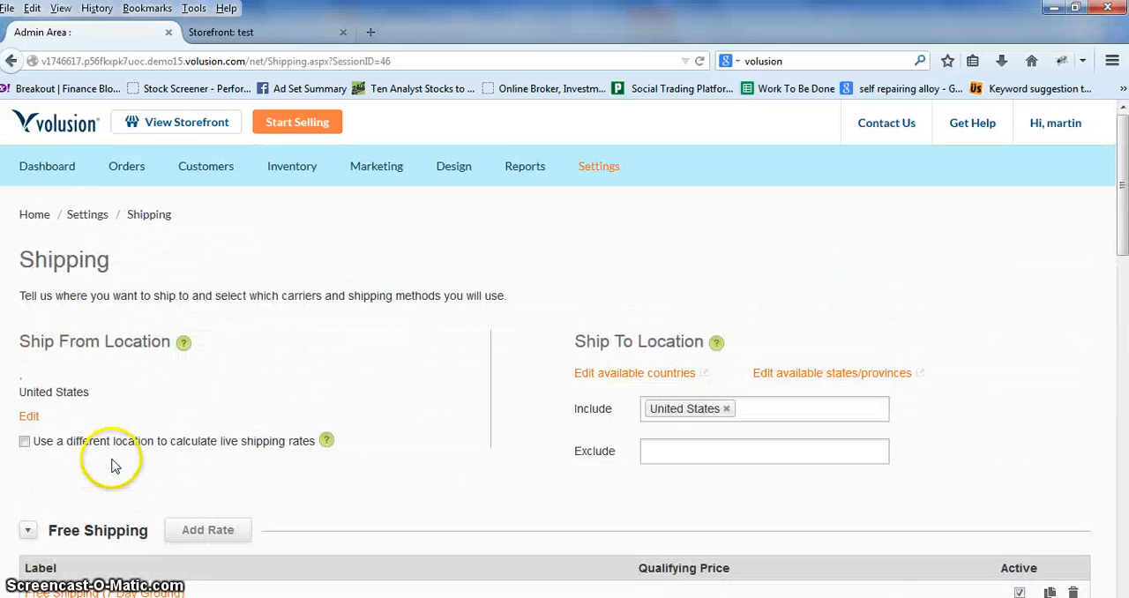
pyautogui.scroll(-5, 113, 465)
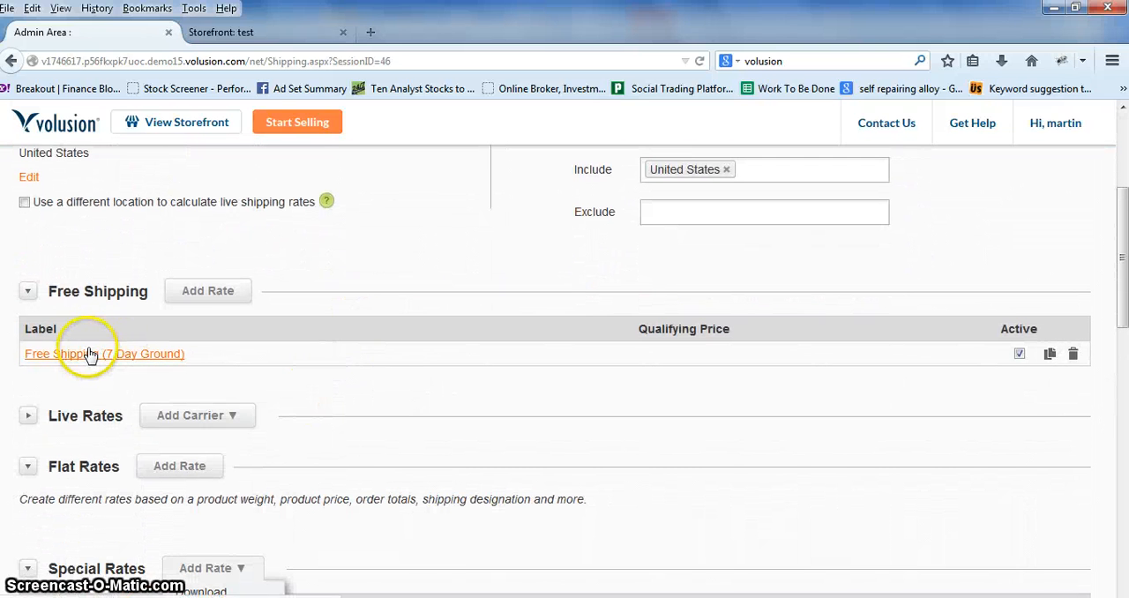
# Step: Select UPS as the live-rate carrier and expand the Live Rates section to view its setup options
pyautogui.click(242, 425)
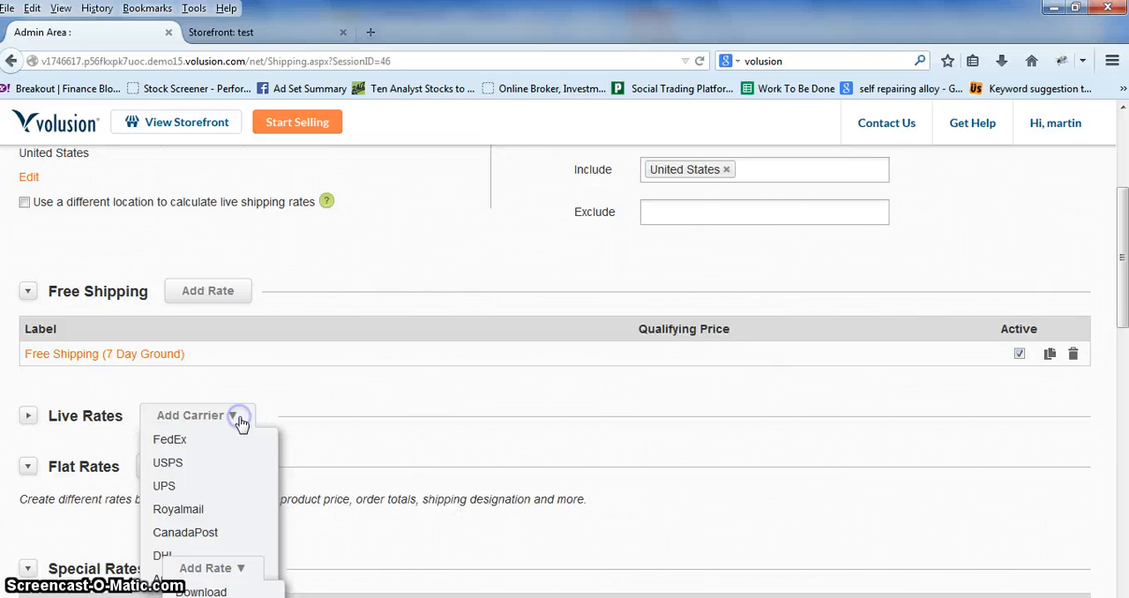
pyautogui.click(168, 486)
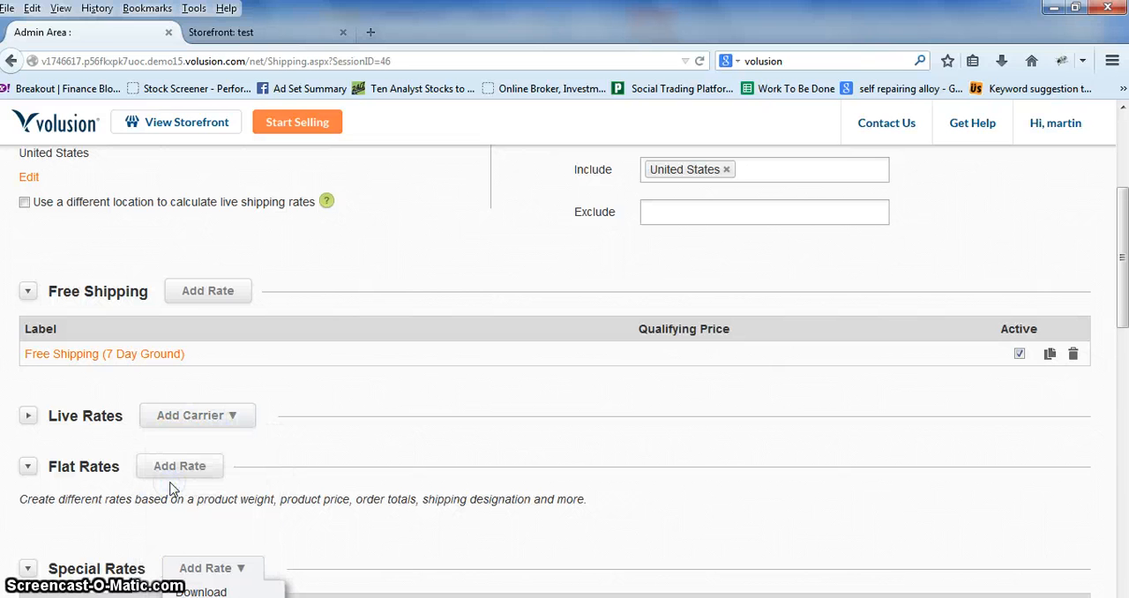
pyautogui.click(29, 416)
pyautogui.scroll(-3, 57, 468)
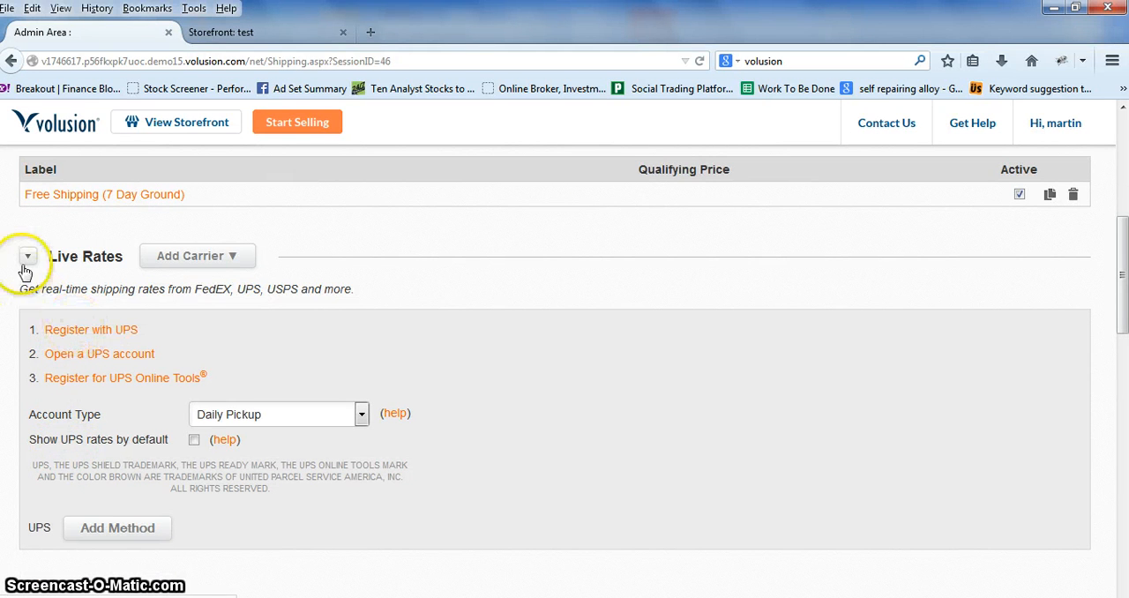
pyautogui.click(226, 256)
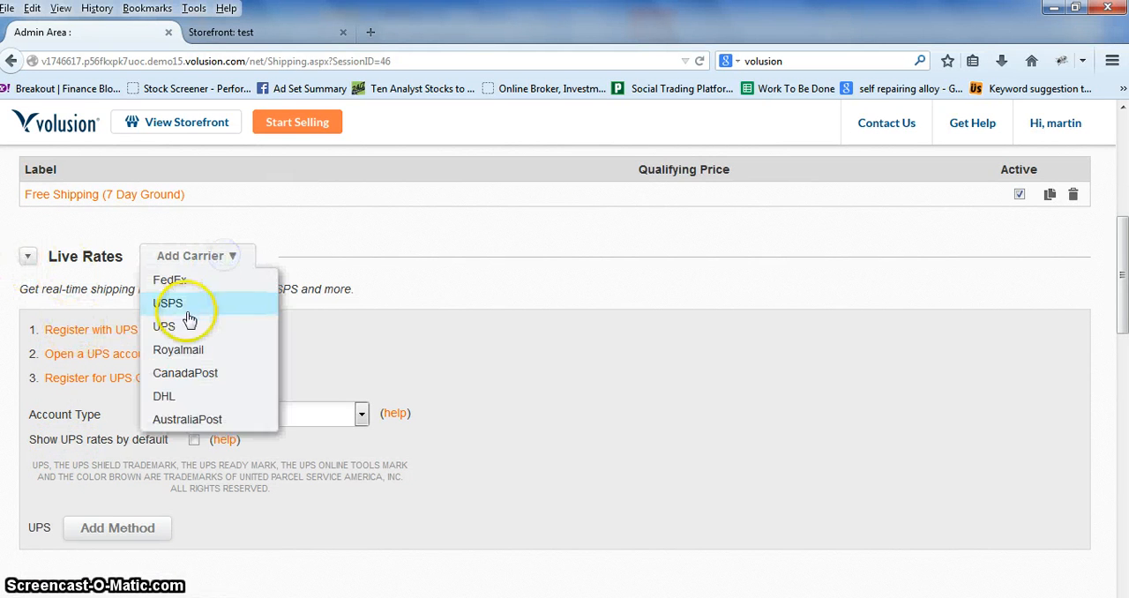
pyautogui.click(170, 327)
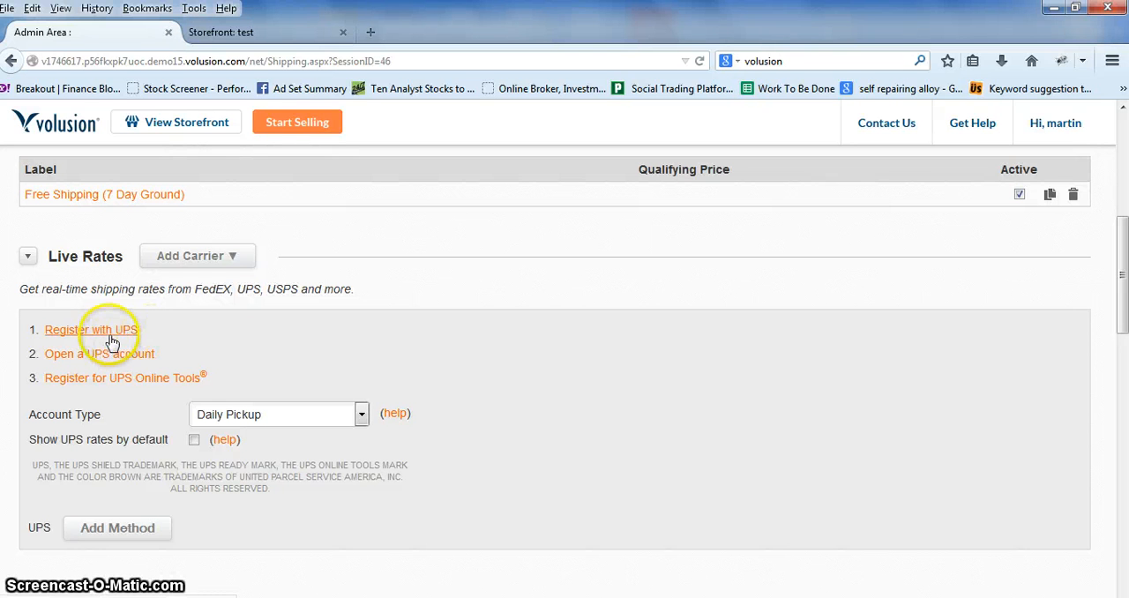
# Step: Switch the live-rate carrier to FedEx and view its registration and method options
pyautogui.click(168, 258)
pyautogui.click(191, 282)
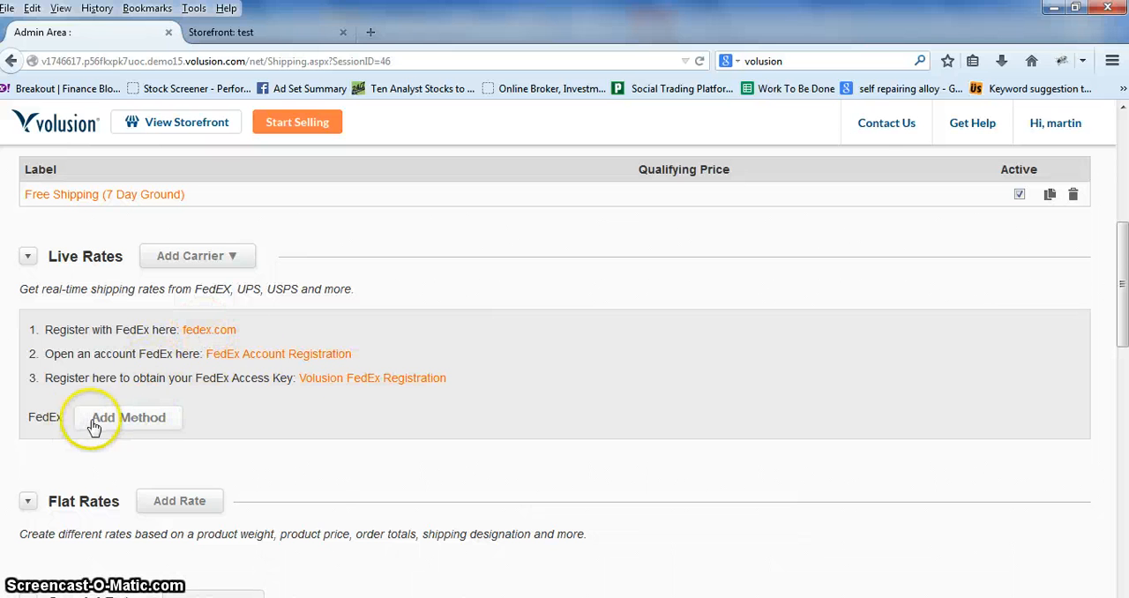
pyautogui.scroll(3, 304, 369)
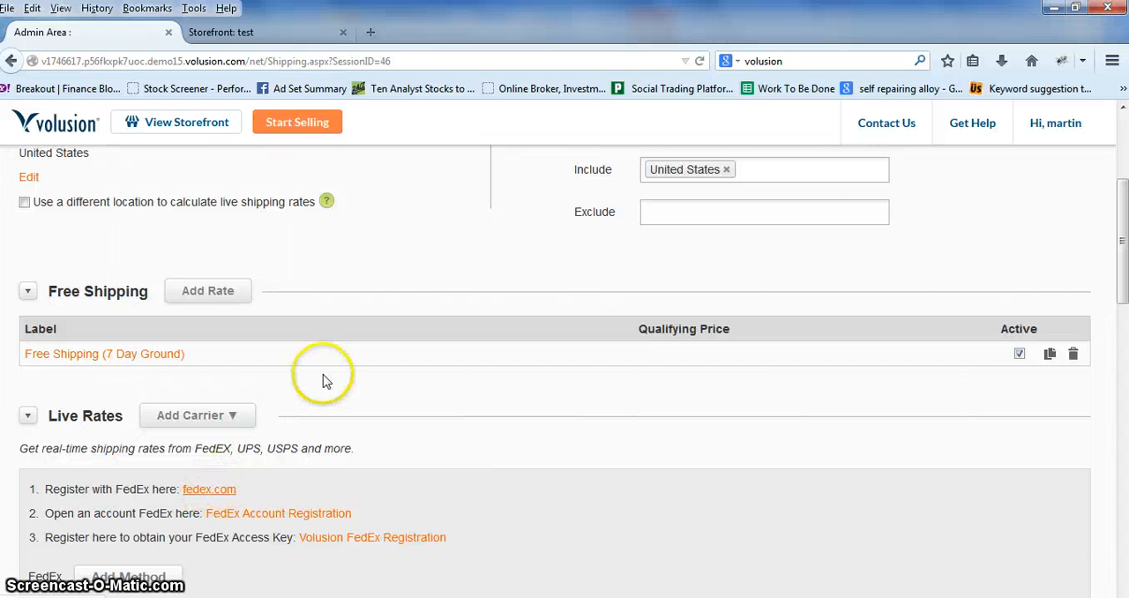
# Step: Open the ROI Tracking report page, expand All ROI Reports and look over its campaign table
pyautogui.scroll(5, 323, 379)
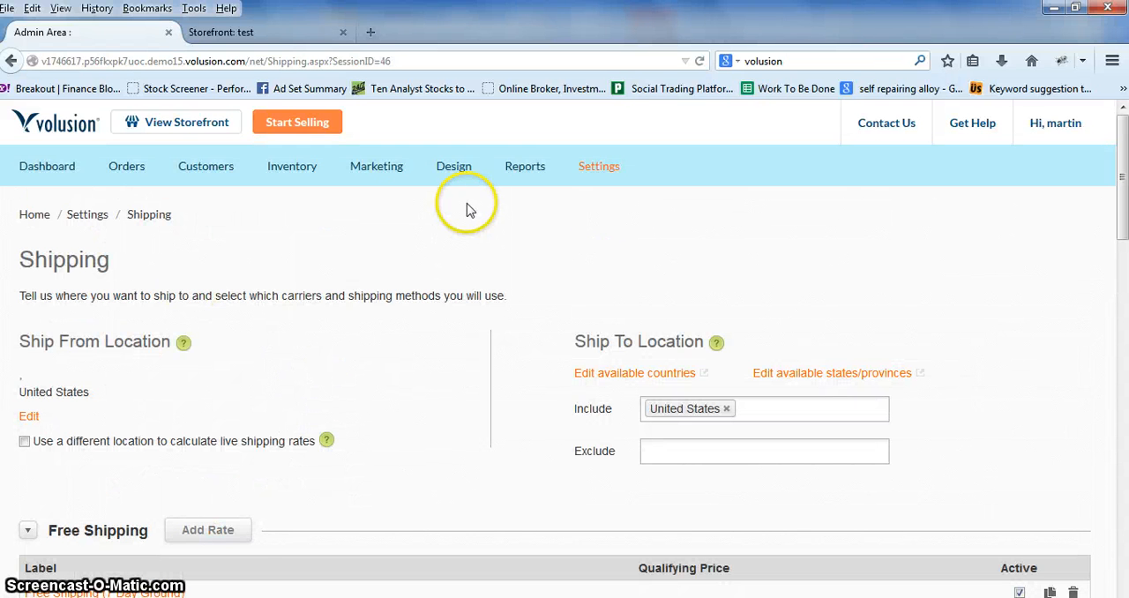
pyautogui.moveTo(520, 173)
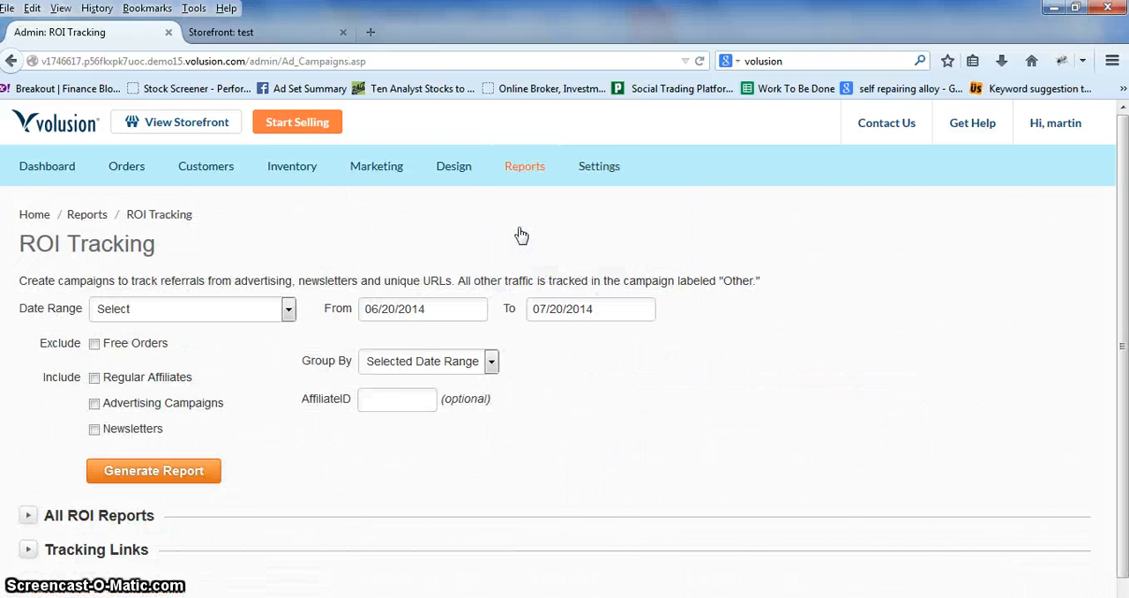
pyautogui.scroll(-1, 68, 398)
pyautogui.click(29, 495)
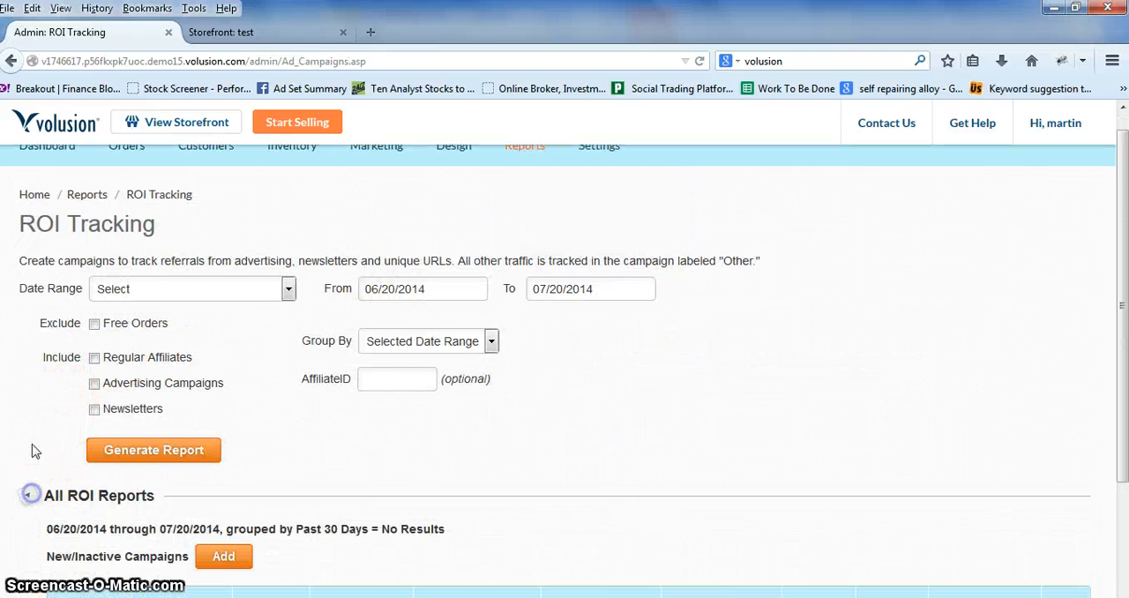
pyautogui.scroll(-3, 33, 444)
pyautogui.scroll(-1, 31, 439)
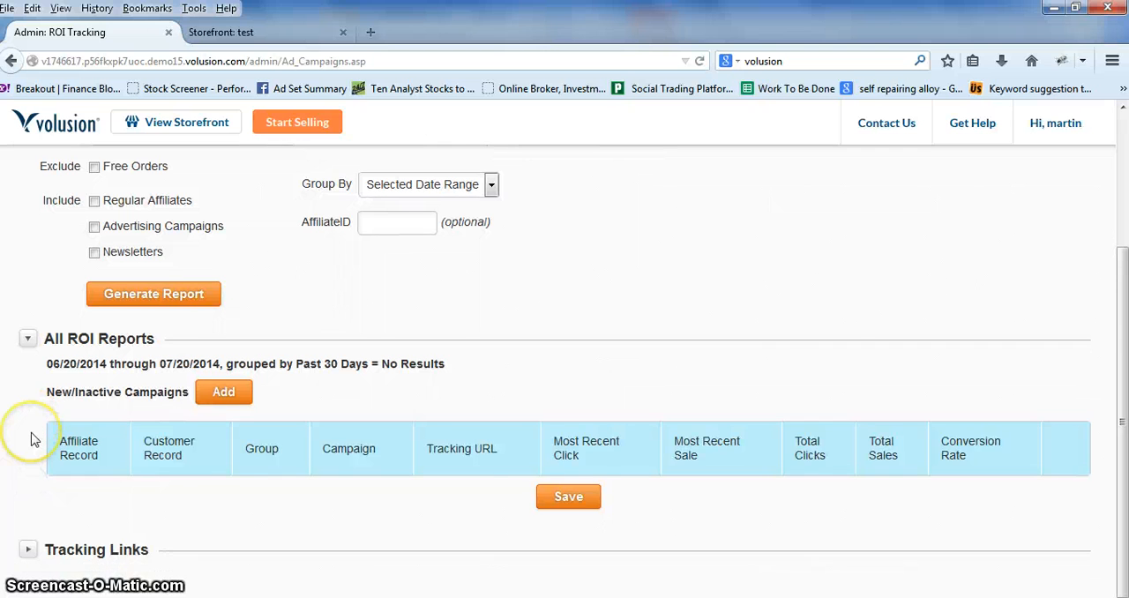
# Step: Add a new ROI tracking campaign named test2 with the group title test
pyautogui.click(231, 393)
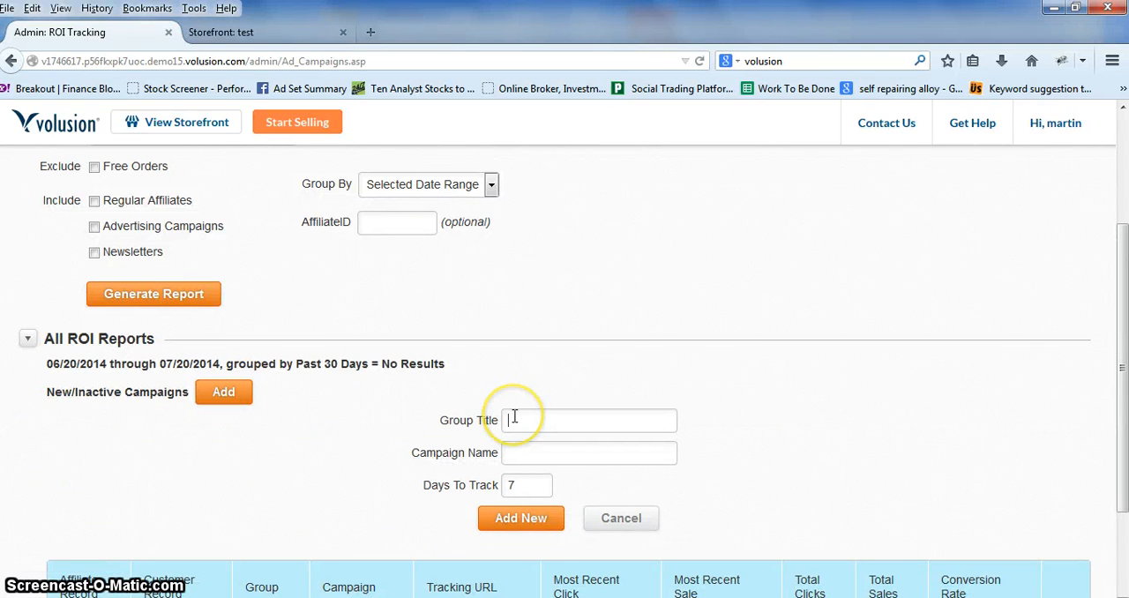
pyautogui.click(520, 423)
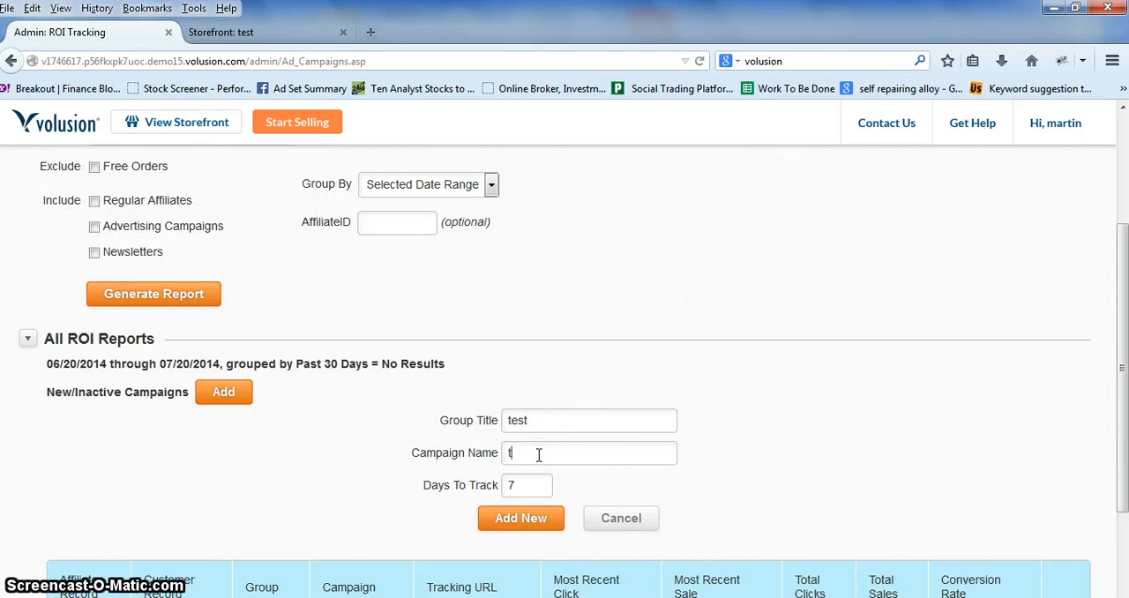
pyautogui.click(523, 517)
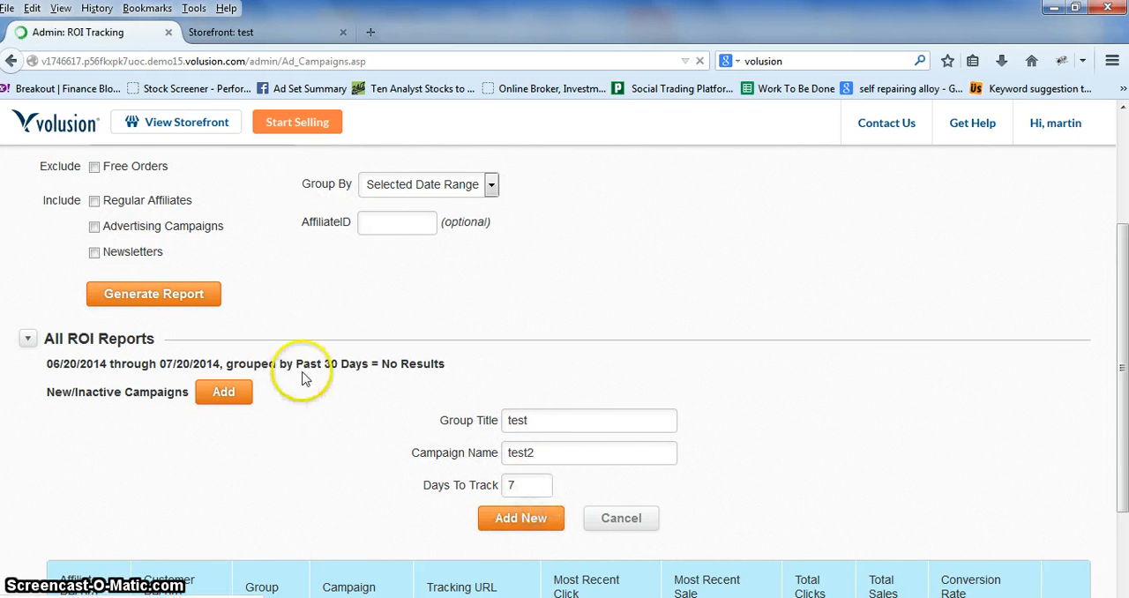
# Step: Examine the test2 campaign's tracking URL in the ROI reports table, highlighting the full address and its ?Click=4 suffix
pyautogui.scroll(-5, 211, 432)
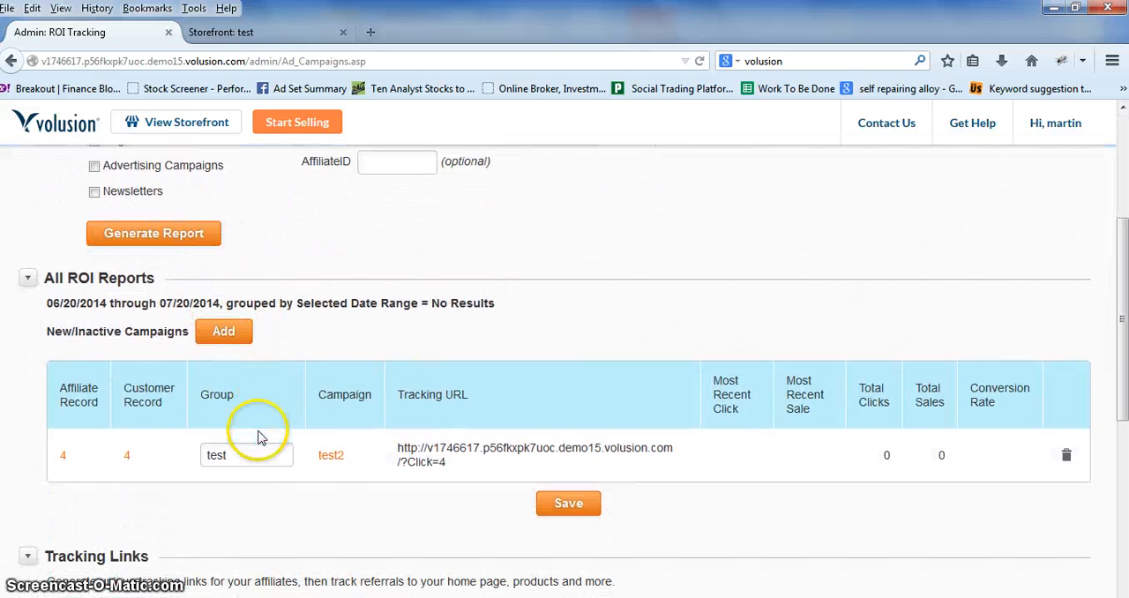
pyautogui.click(446, 466)
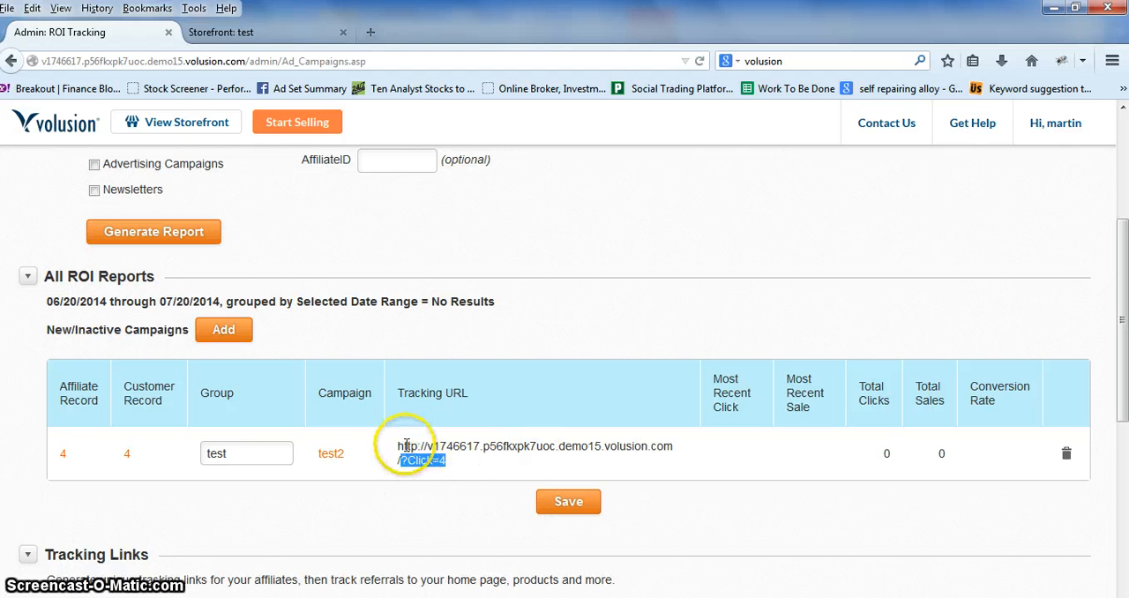
pyautogui.moveTo(424, 447); pyautogui.dragTo(654, 435)
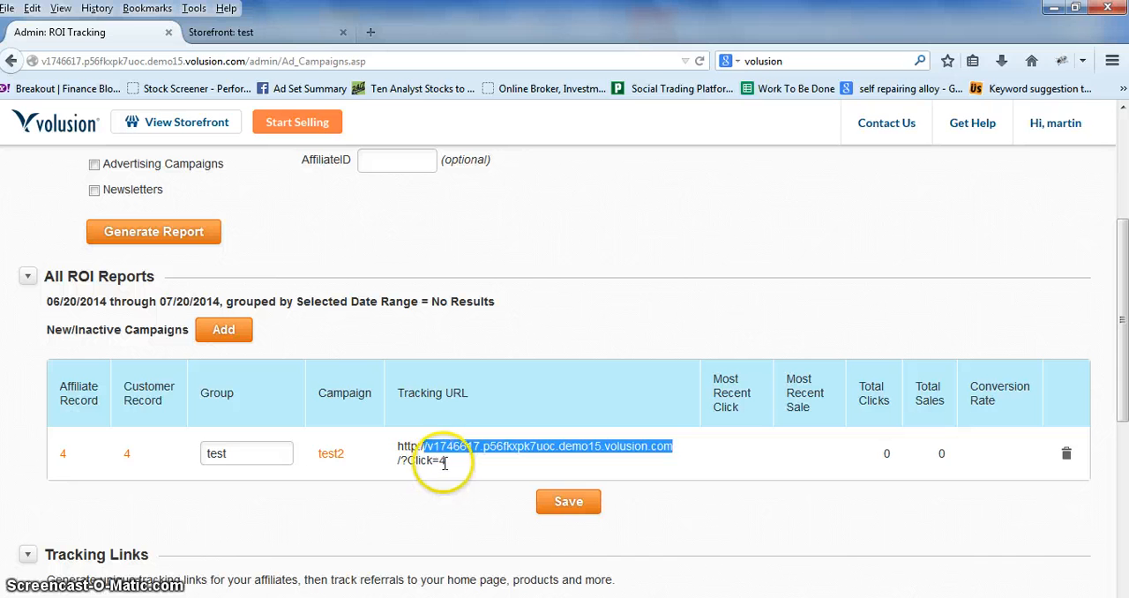
pyautogui.moveTo(434, 461); pyautogui.dragTo(396, 450)
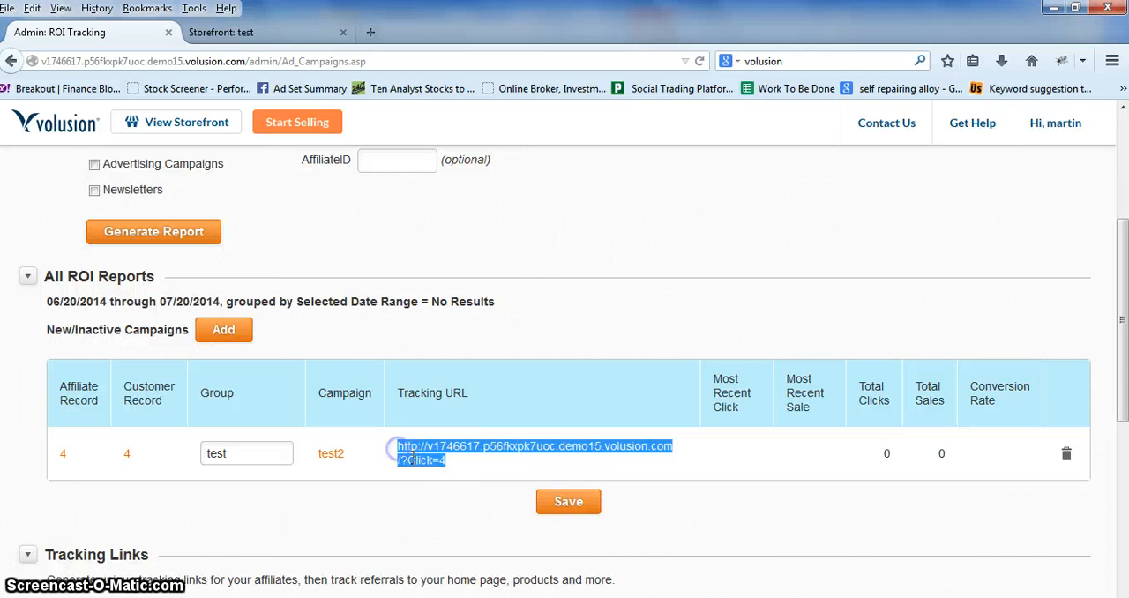
pyautogui.click(439, 462)
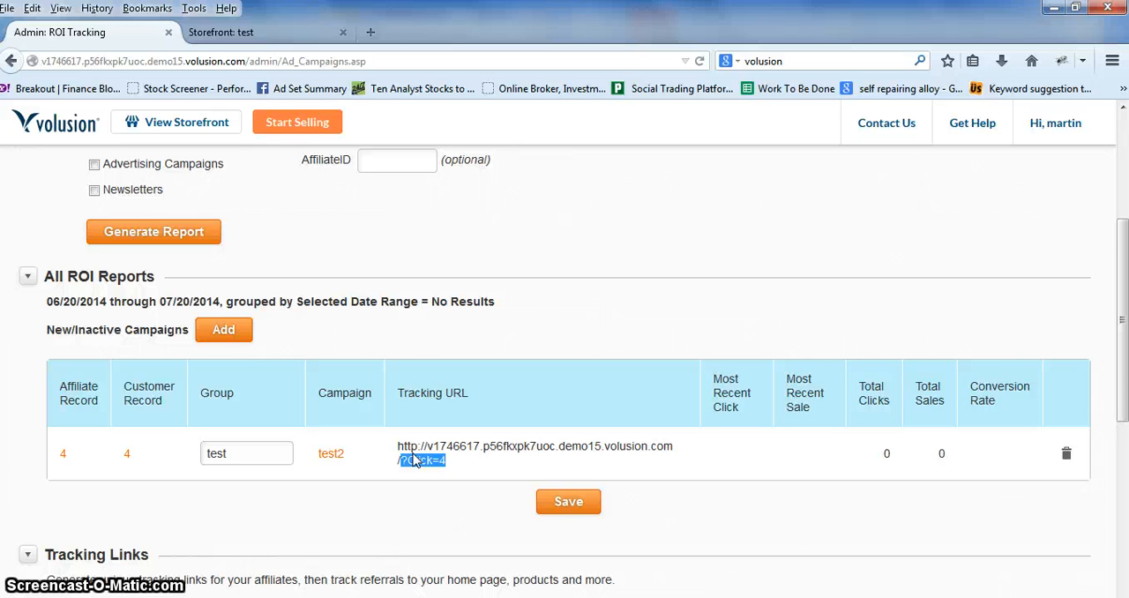
pyautogui.scroll(3, 415, 460)
pyautogui.scroll(-3, 390, 479)
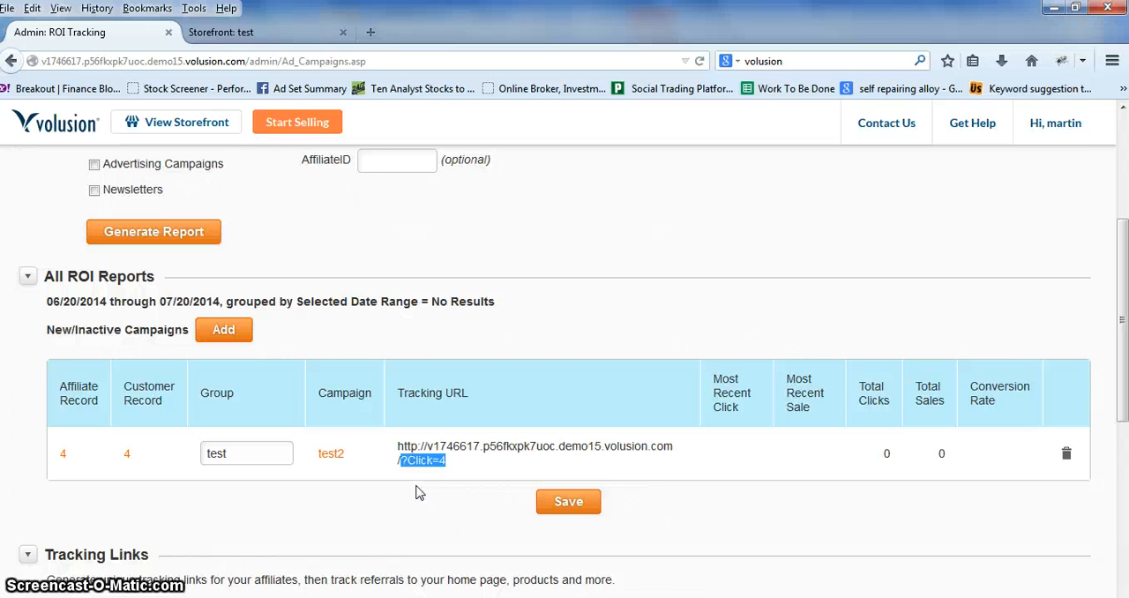
pyautogui.click(400, 454)
pyautogui.moveTo(399, 447); pyautogui.dragTo(448, 463)
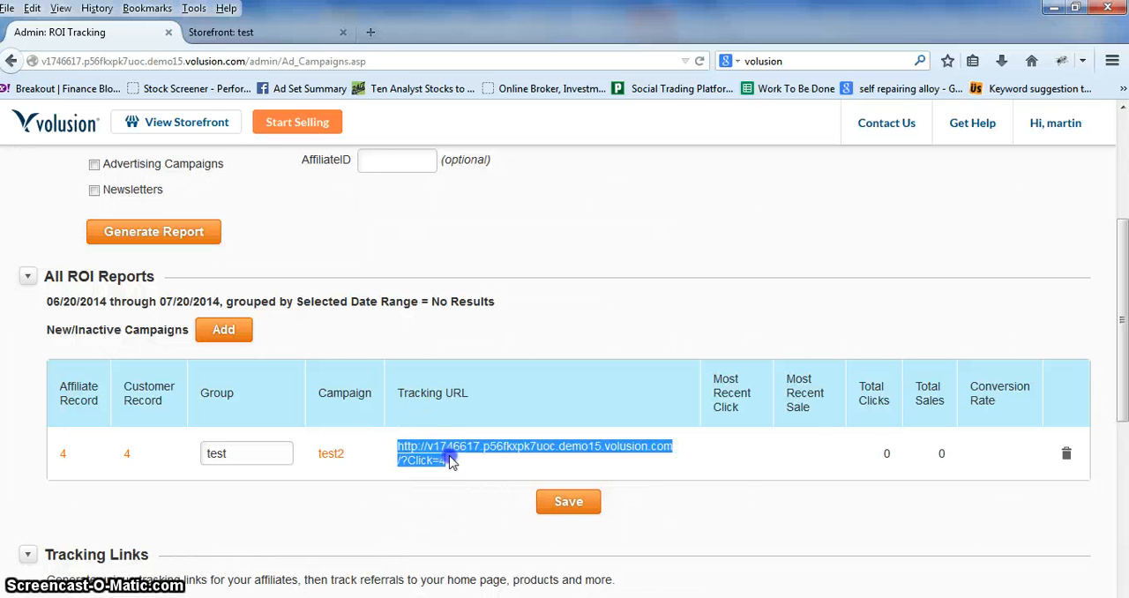
pyautogui.click(588, 459)
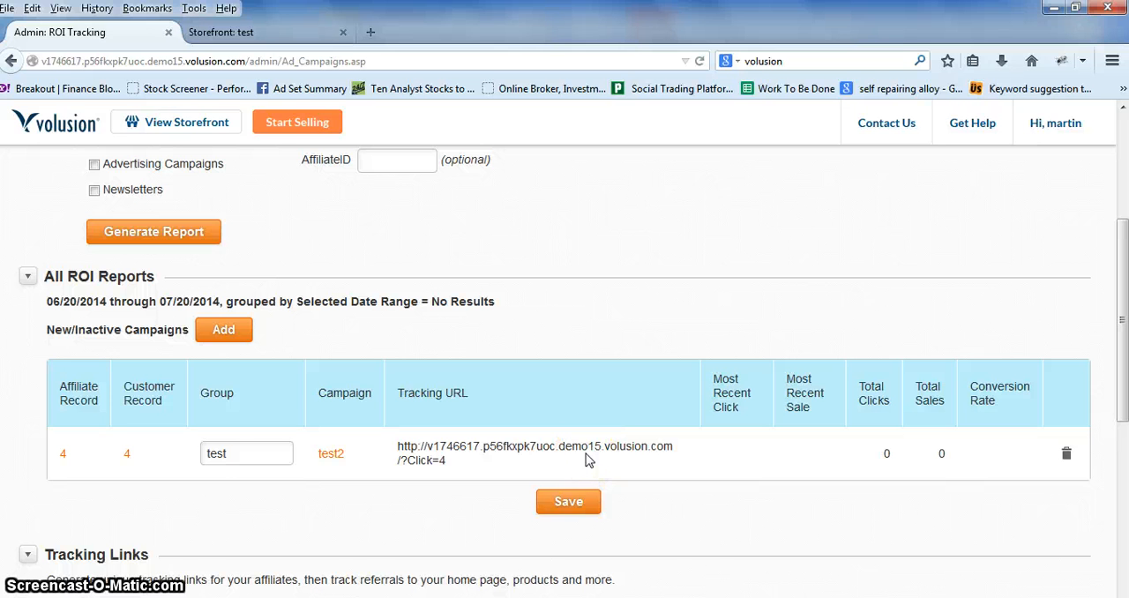
# Step: Return to the store's admin Dashboard and look over its overview page
pyautogui.scroll(3, 582, 460)
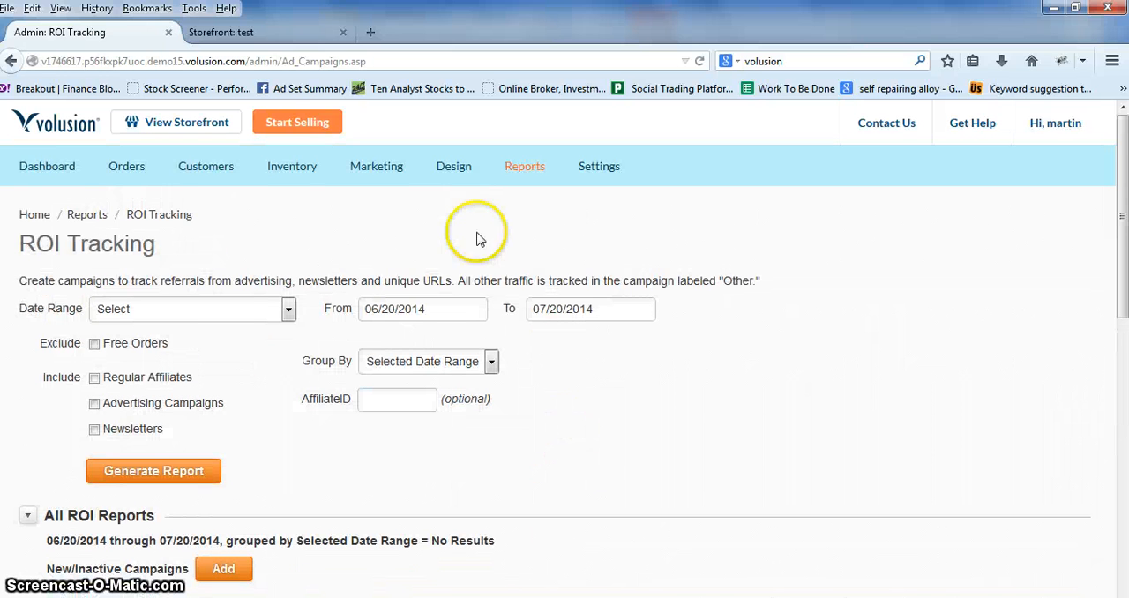
pyautogui.click(42, 167)
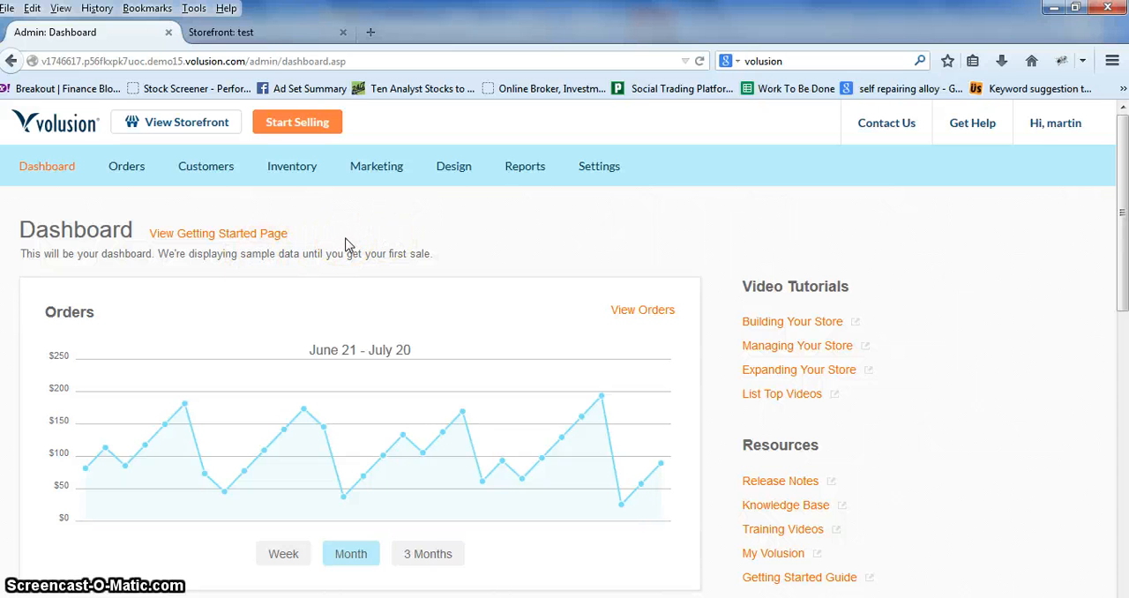
pyautogui.moveTo(1125, 190); pyautogui.dragTo(1125, 132)
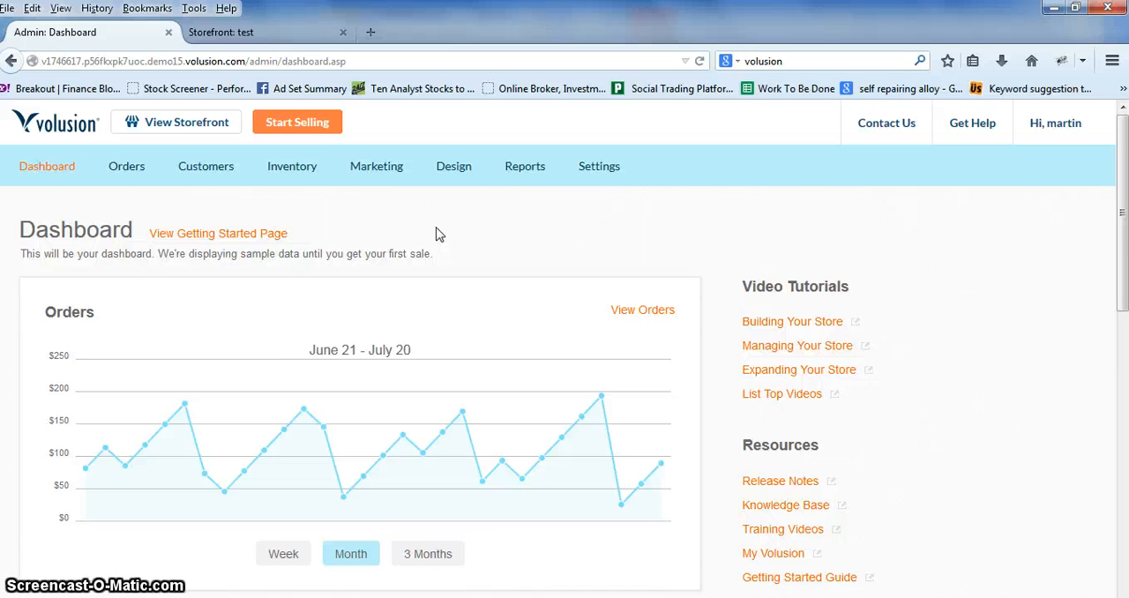
# Step: Switch to the Volusion website in Internet Explorer and check the department options in its live chat, closing the chat window when done
pyautogui.click(277, 30)
pyautogui.click(582, 240)
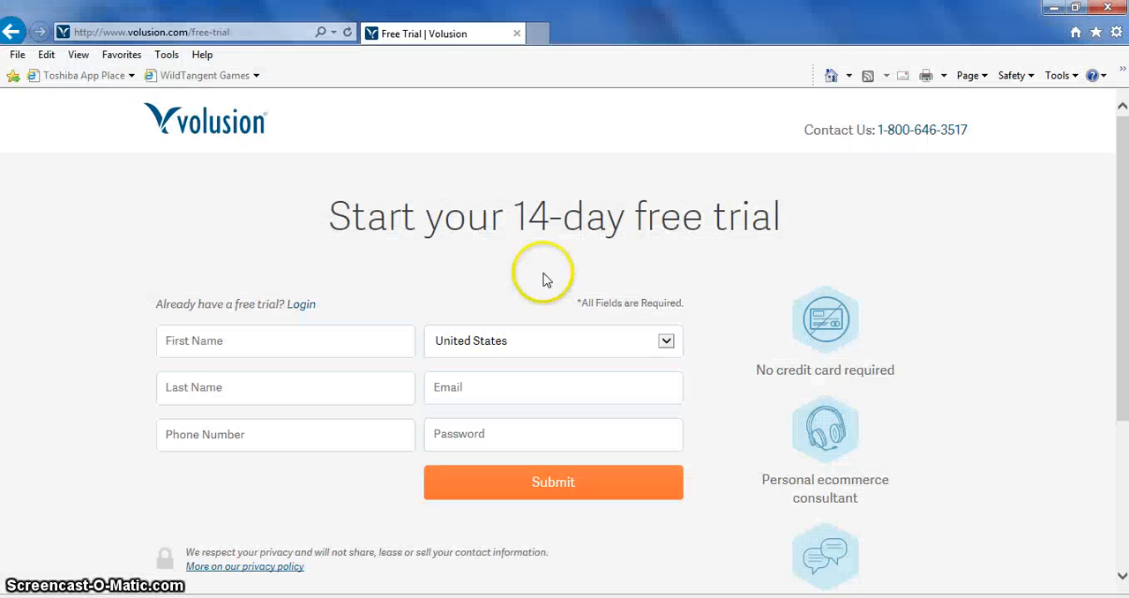
pyautogui.click(186, 111)
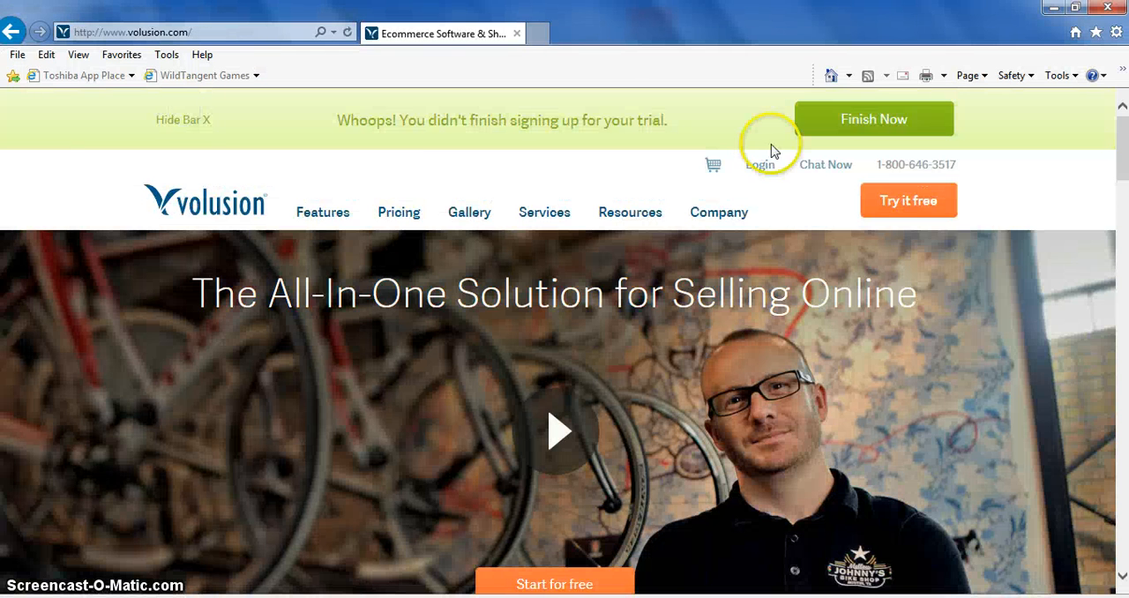
pyautogui.click(820, 167)
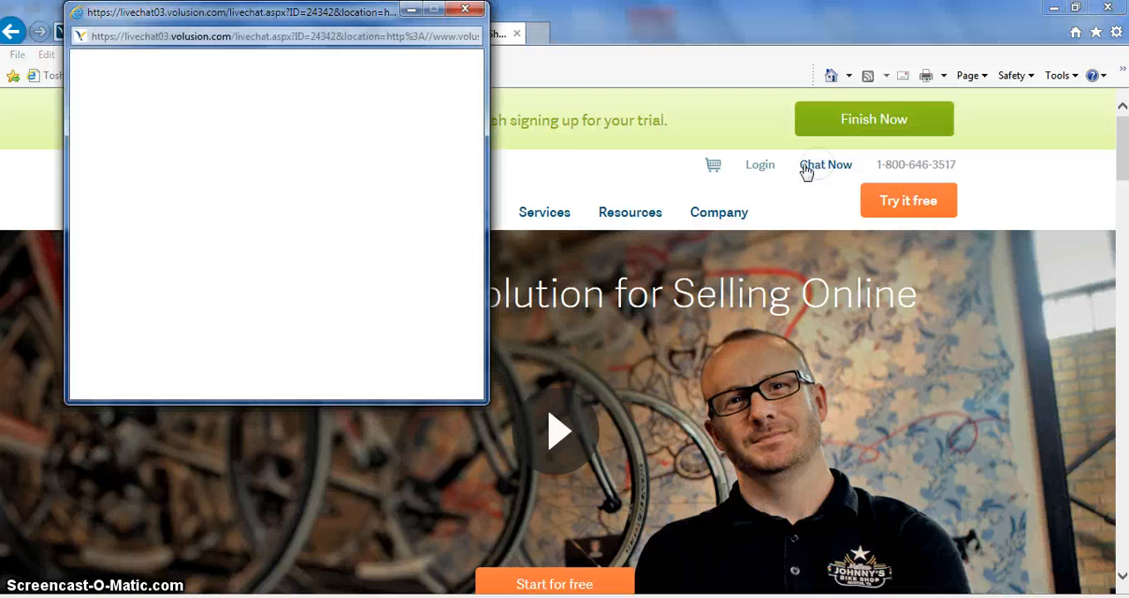
pyautogui.moveTo(353, 11); pyautogui.dragTo(463, 140)
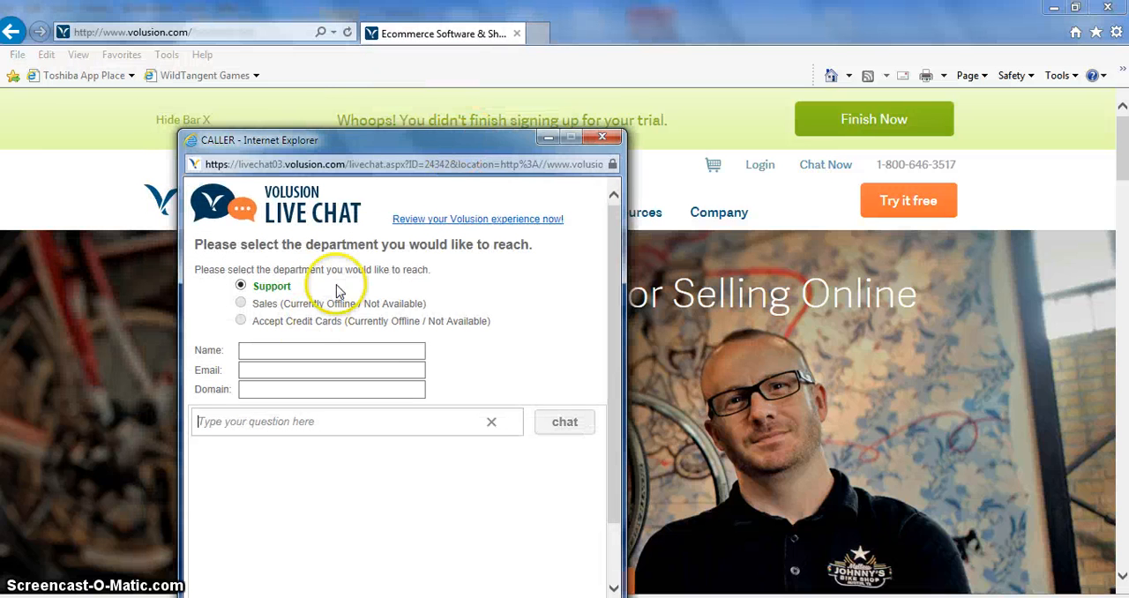
pyautogui.moveTo(354, 134); pyautogui.dragTo(338, 80)
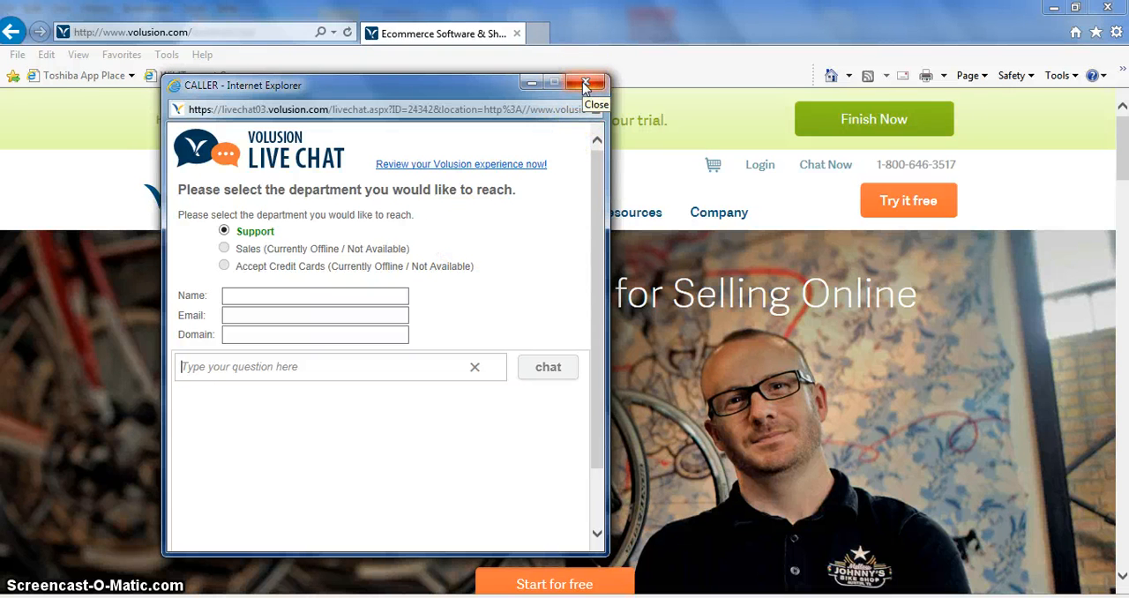
pyautogui.click(585, 84)
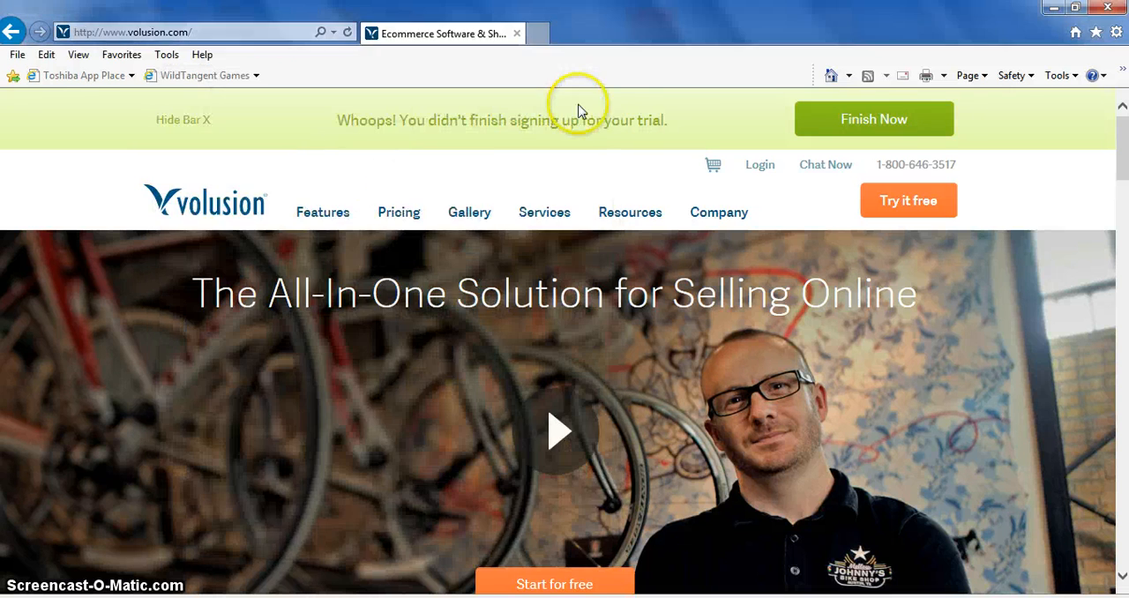
# Step: Hide the unfinished-trial bar on the Volusion homepage and switch back to the admin Dashboard in Firefox
pyautogui.click(206, 120)
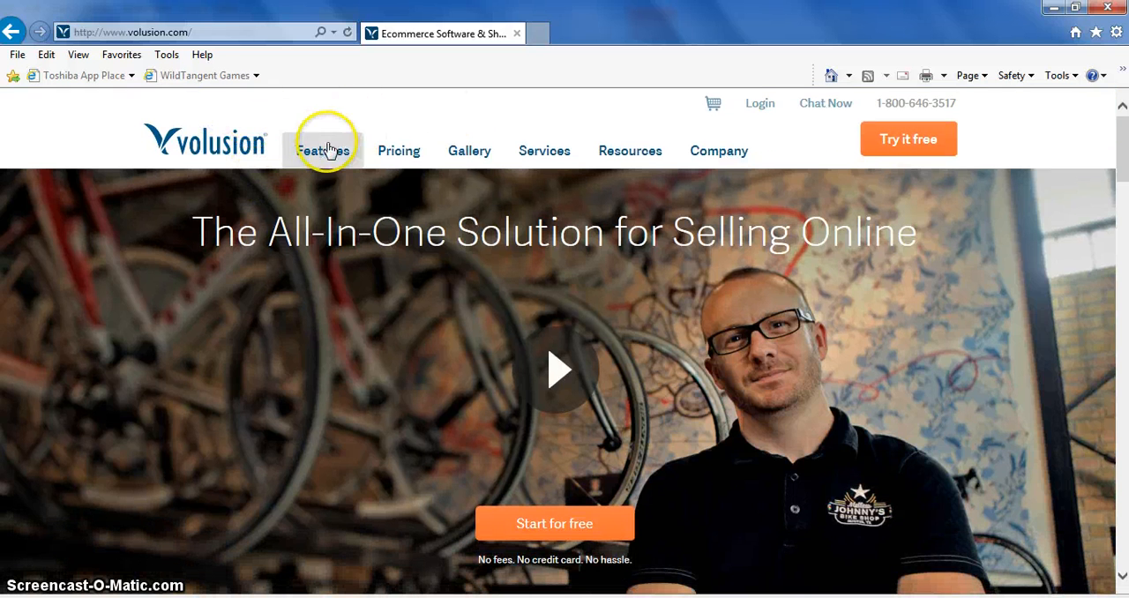
pyautogui.click(1053, 8)
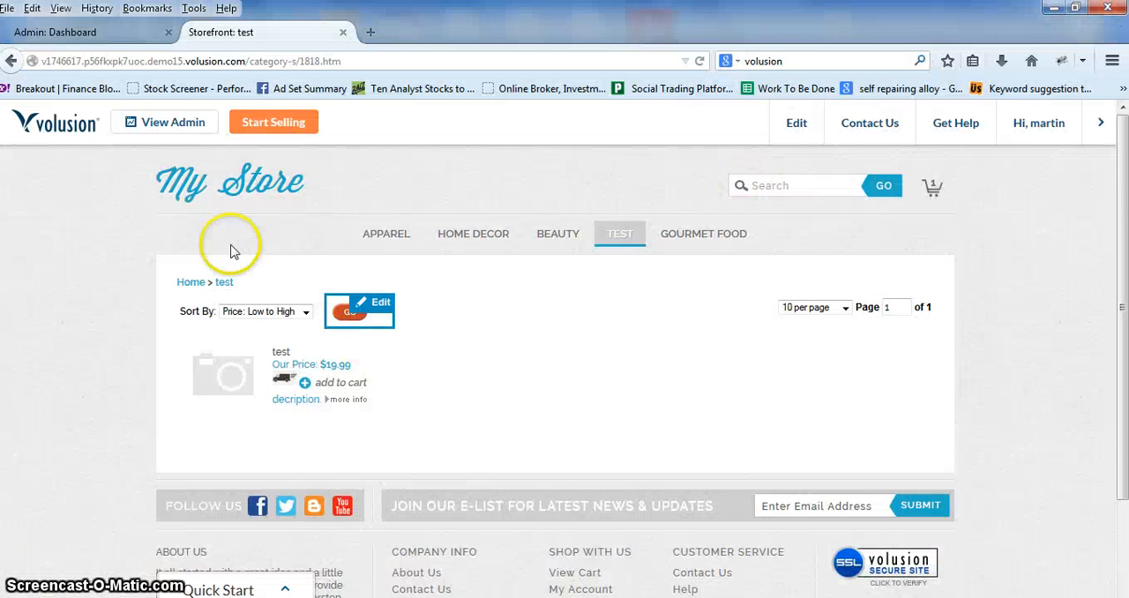
pyautogui.click(123, 32)
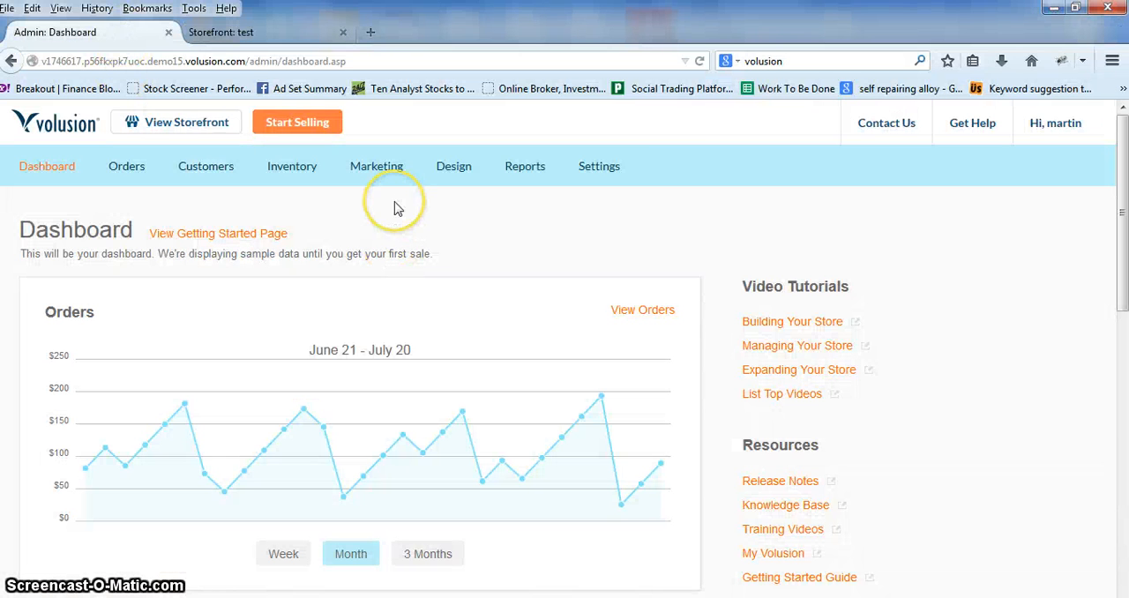